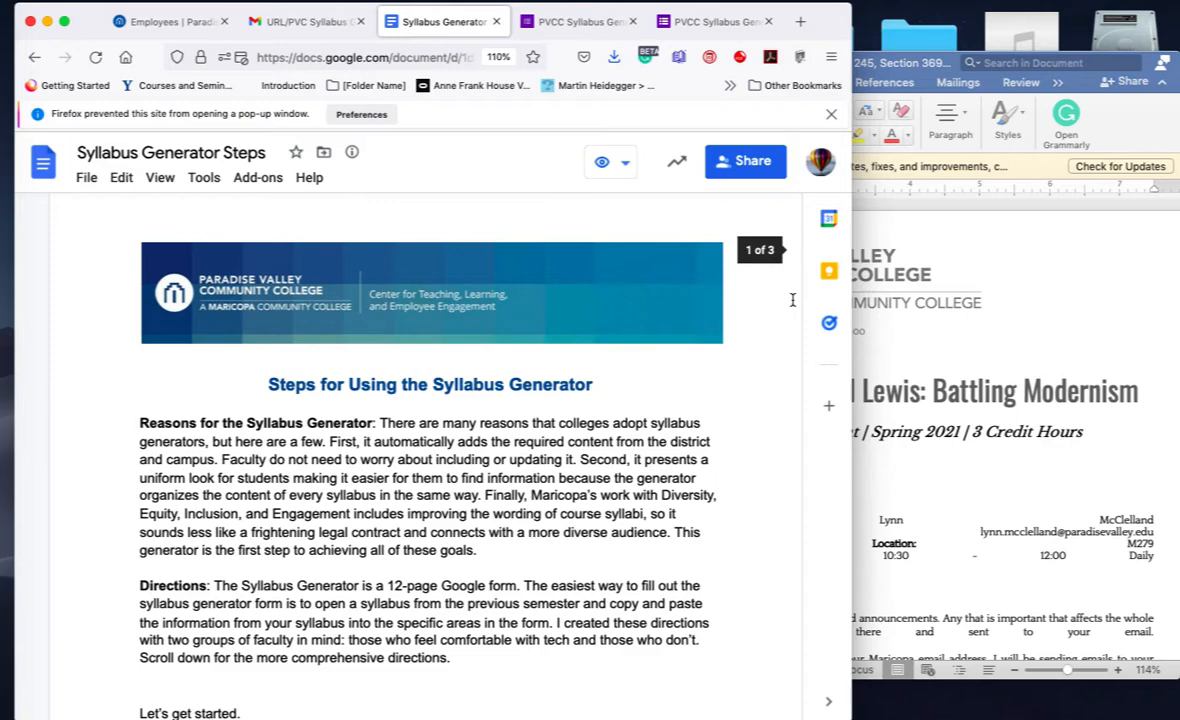
Step: Open the PVCC Syllabus Generator form from the doc's link in a new tab, then switch to Word
scroll(740, 452, down, 3)
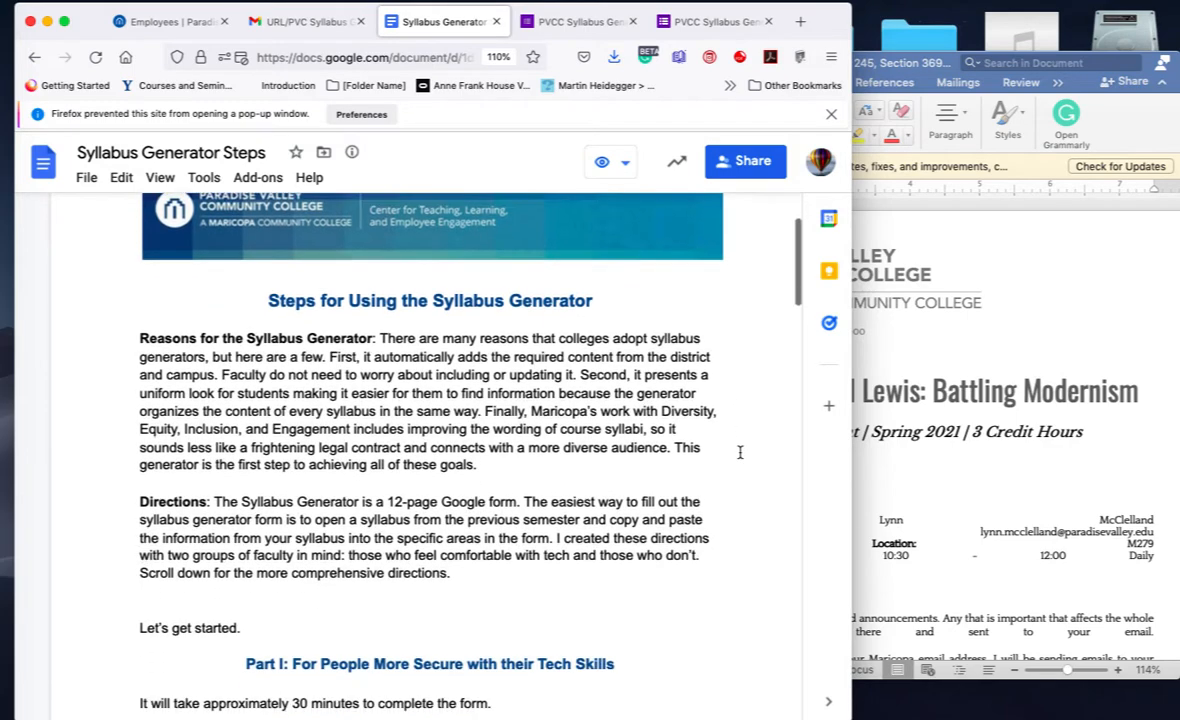
scroll(740, 452, down, 6)
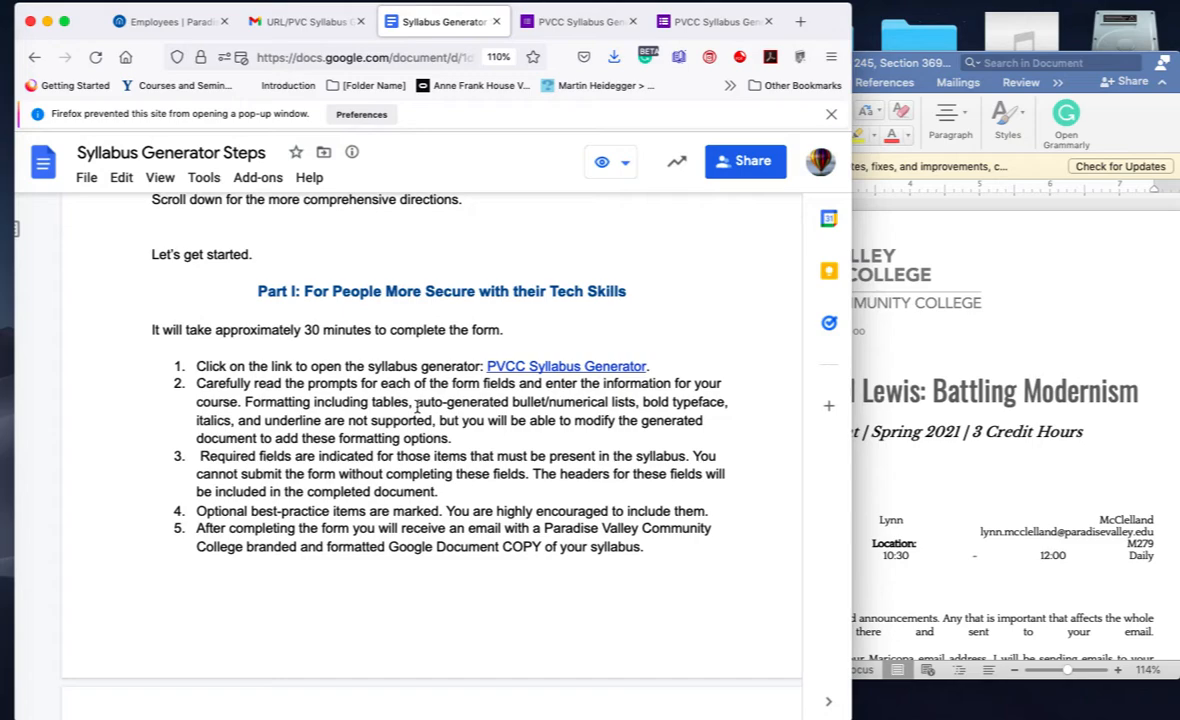
scroll(417, 405, down, 12)
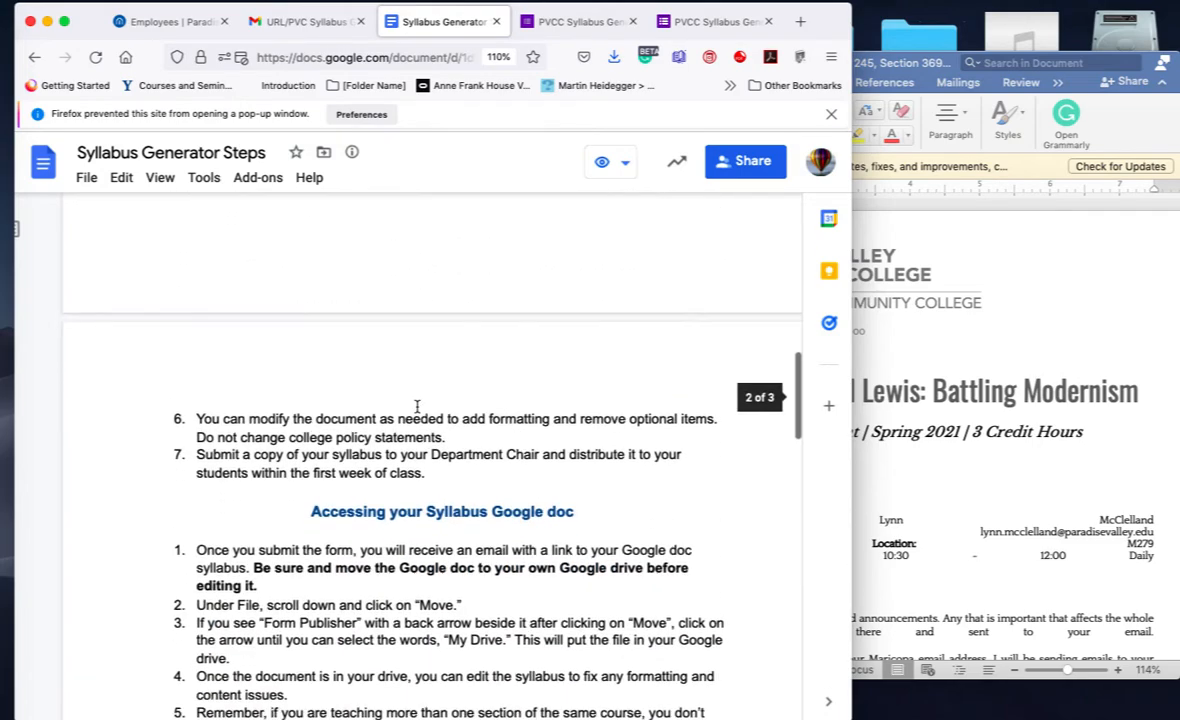
scroll(417, 405, down, 2)
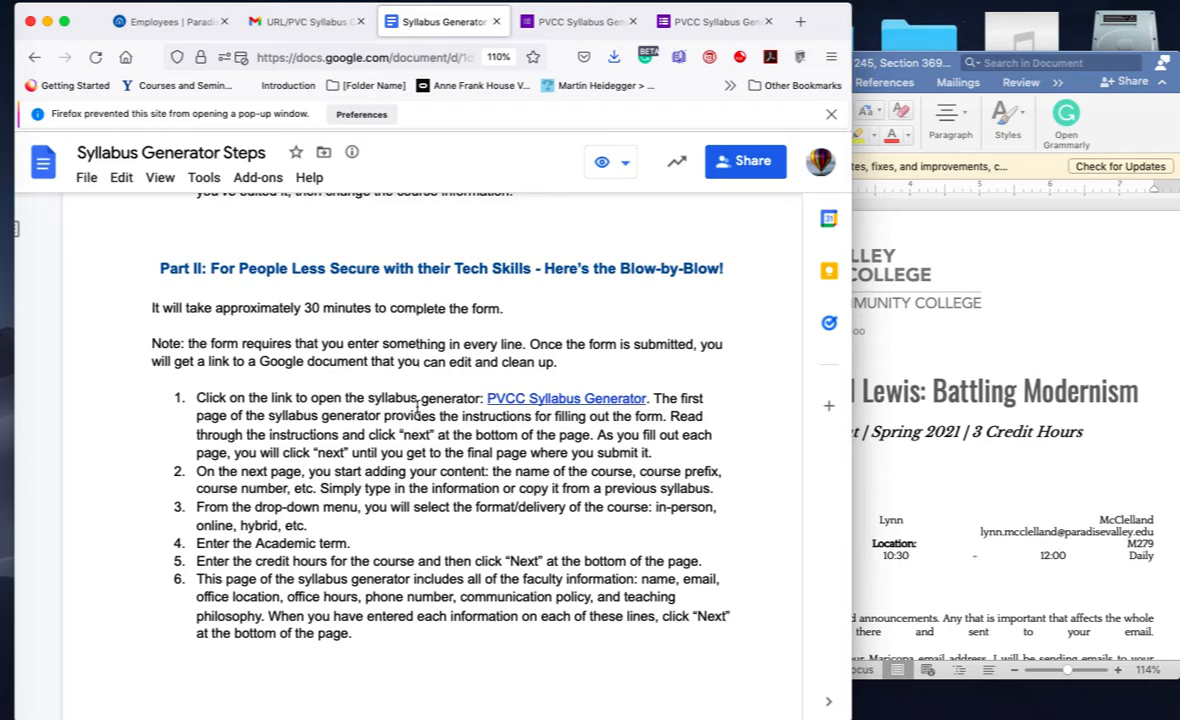
scroll(418, 405, up, 5)
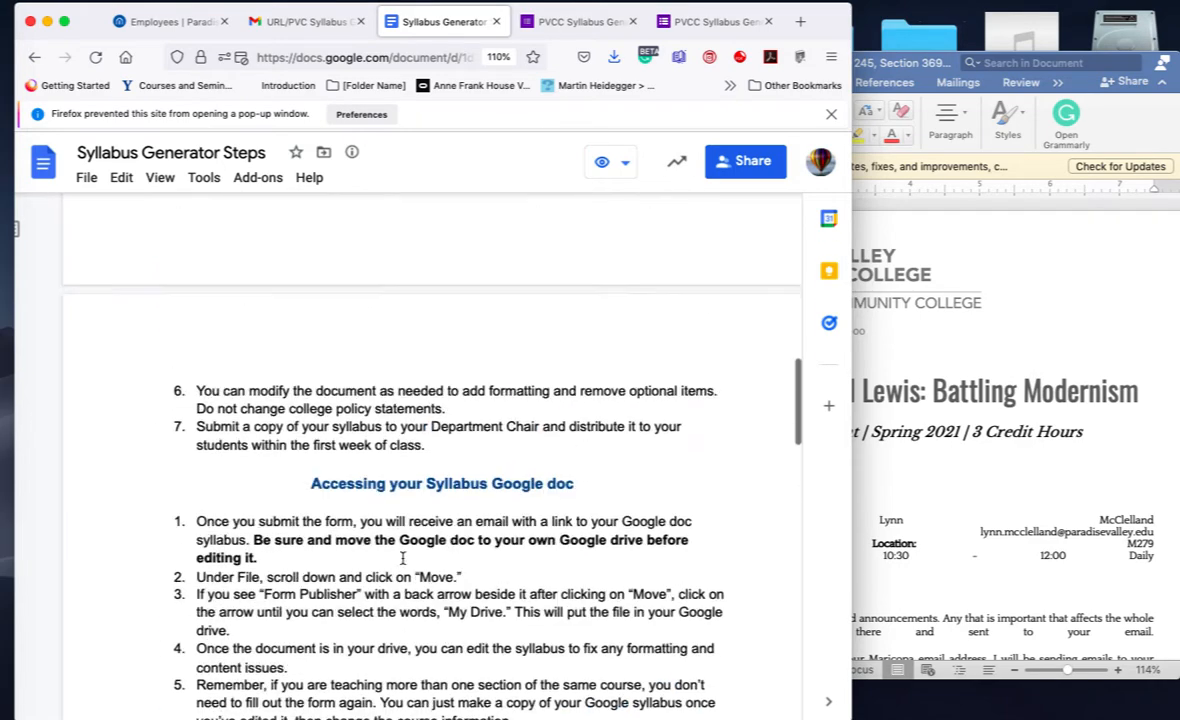
scroll(403, 558, up, 5)
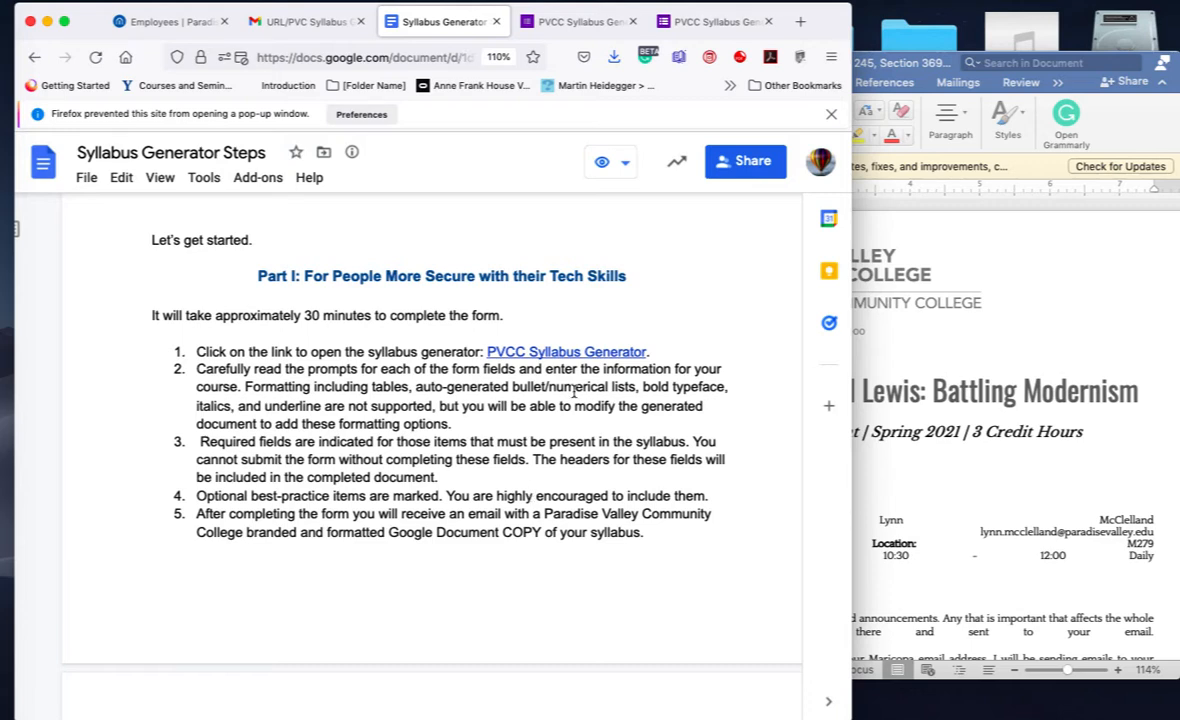
click(589, 351)
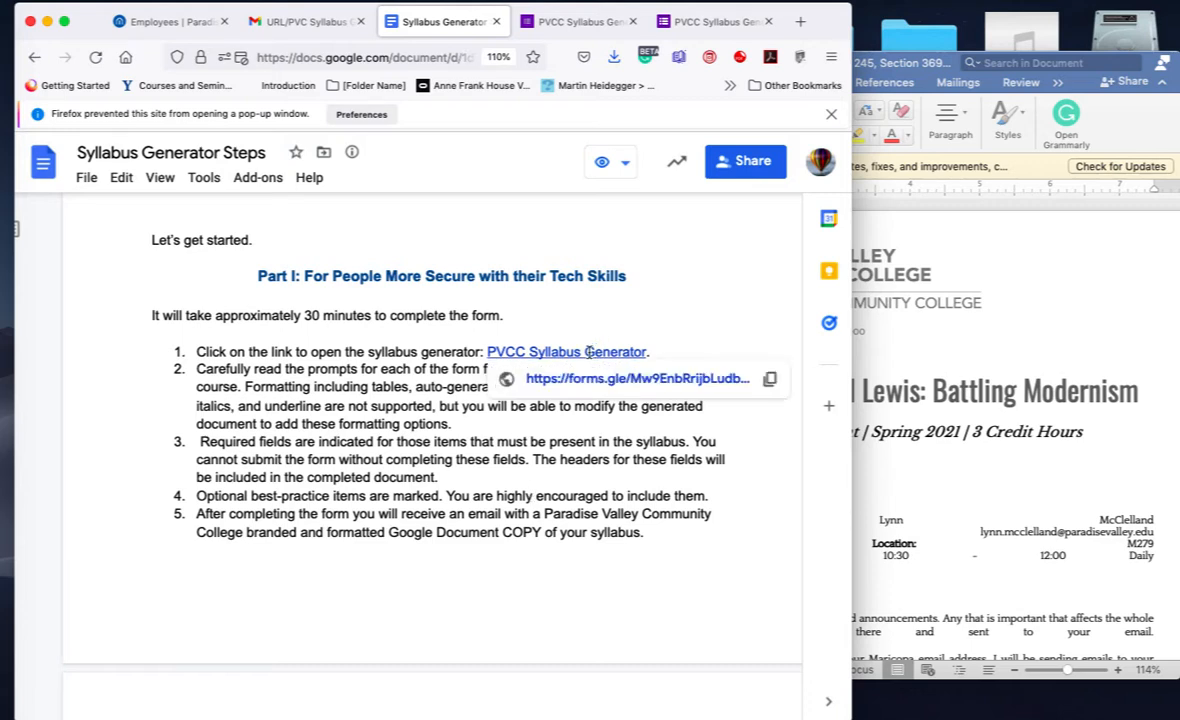
click(596, 383)
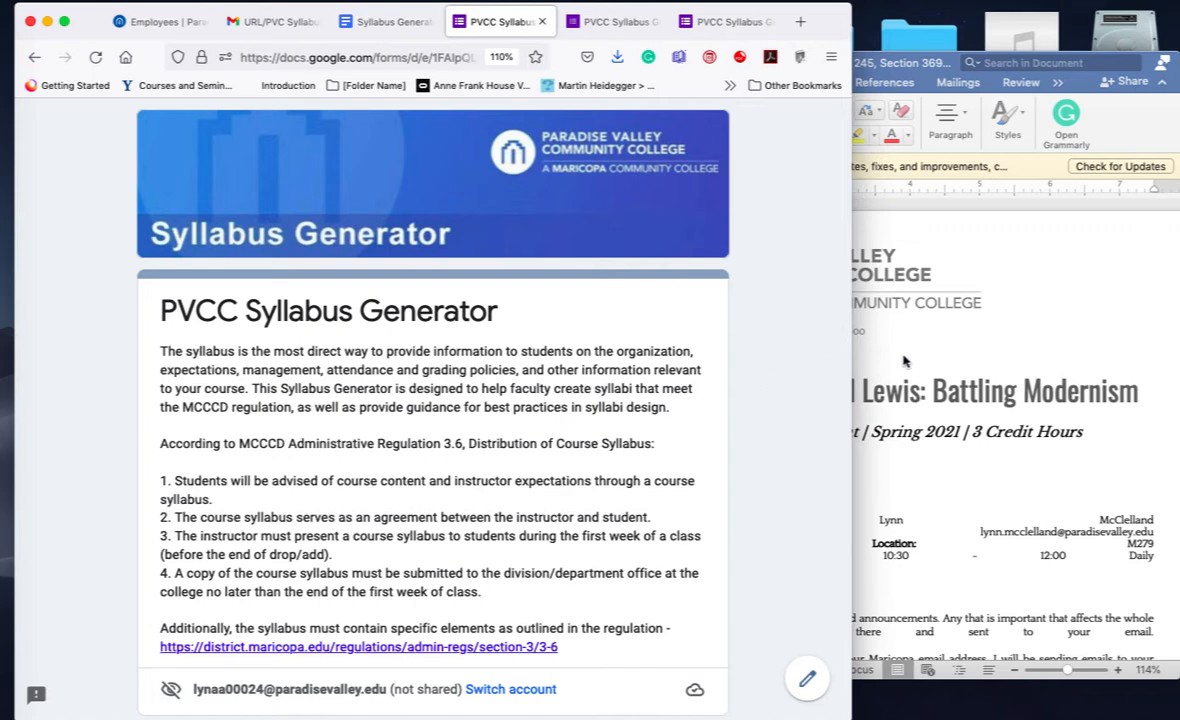
click(1082, 253)
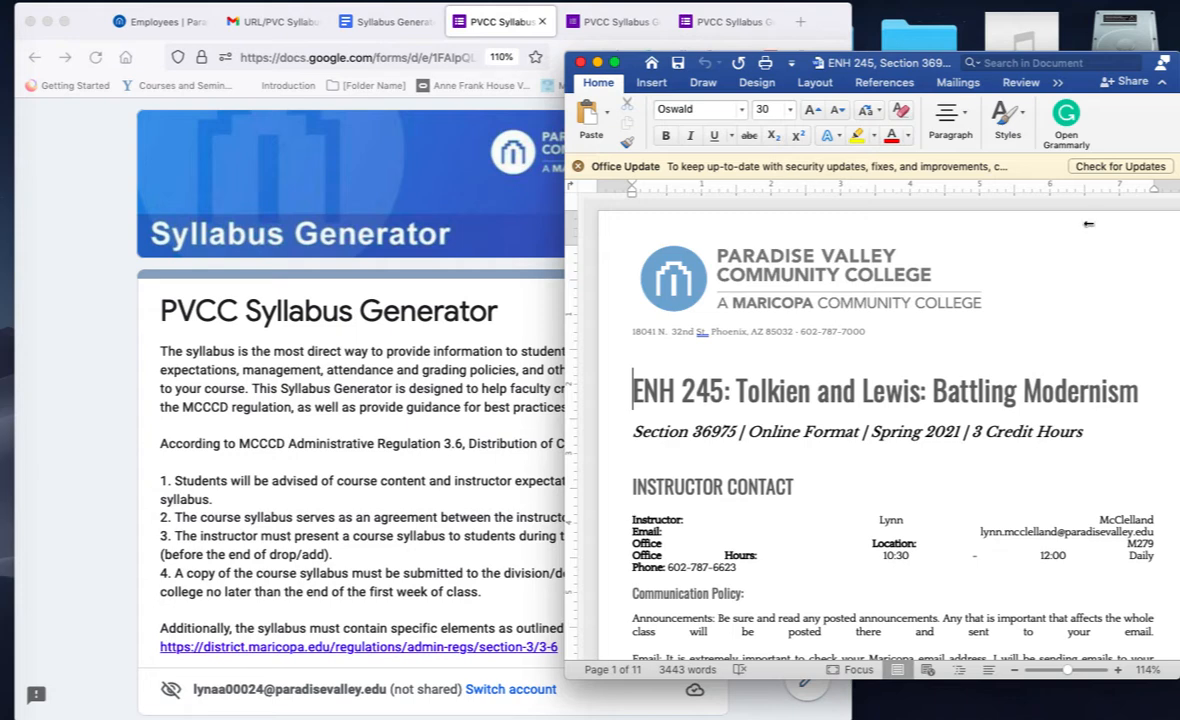
Step: Narrow the browser window so the form sits beside the ENH 245 syllabus in Word
click(985, 241)
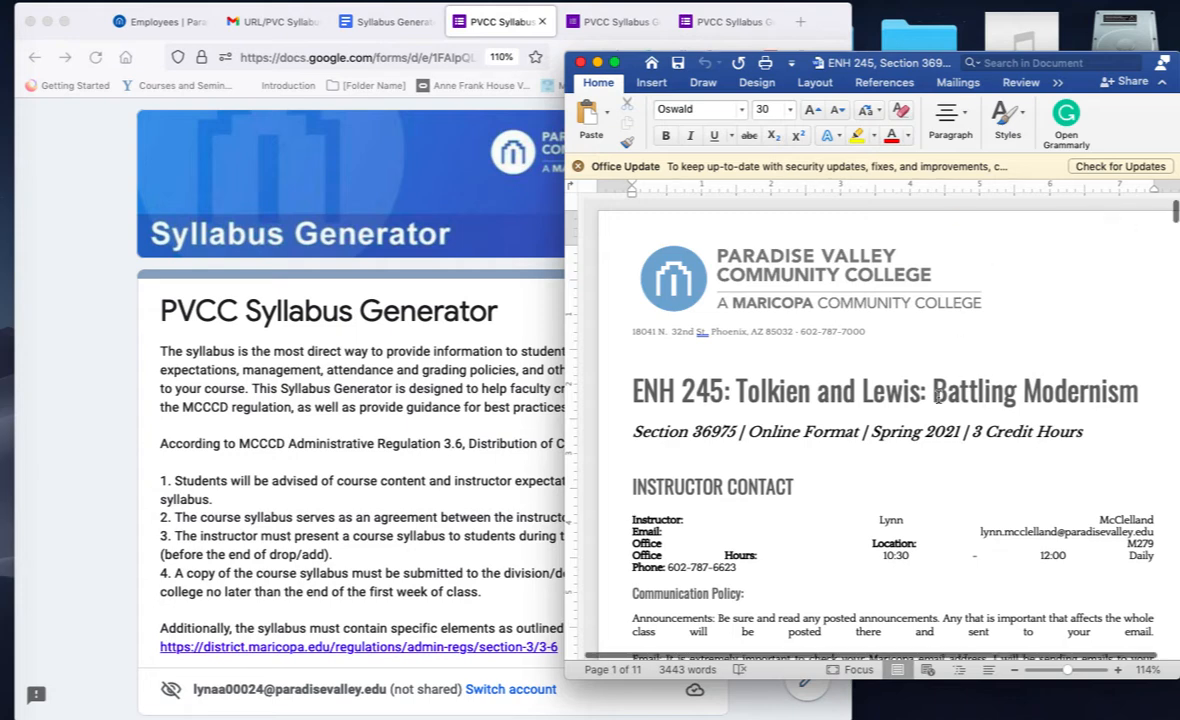
scroll(940, 398, down, 3)
scroll(938, 397, up, 2)
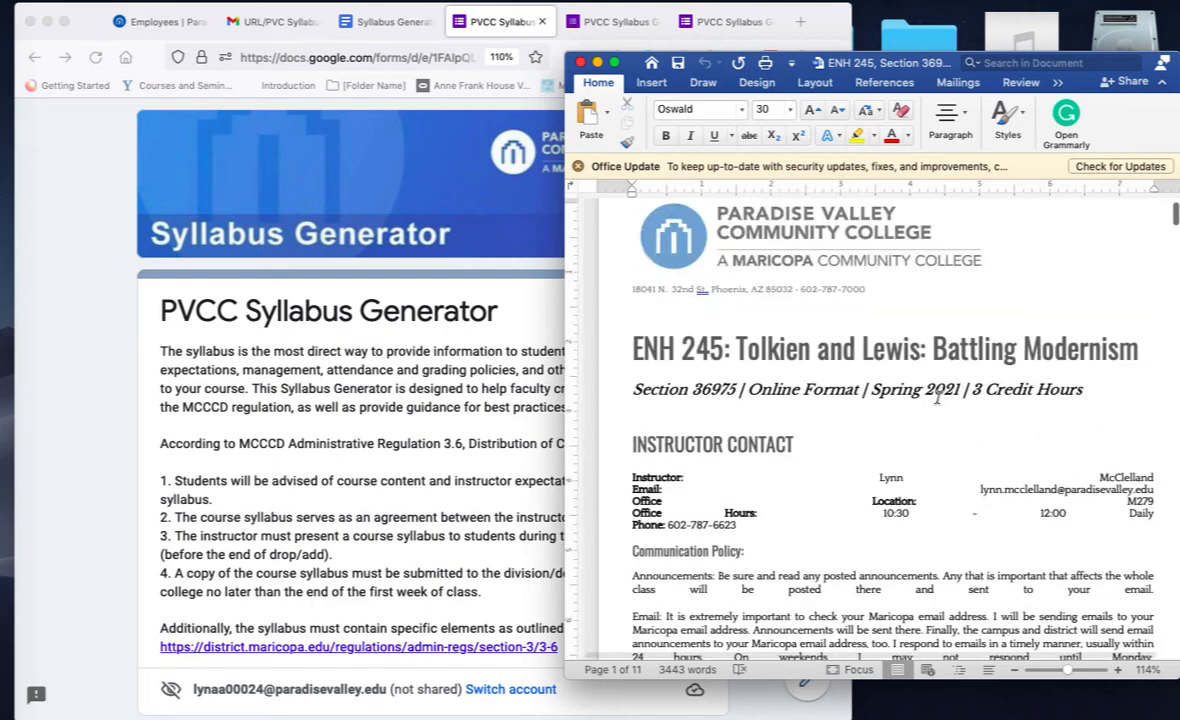
scroll(938, 397, down, 3)
click(350, 435)
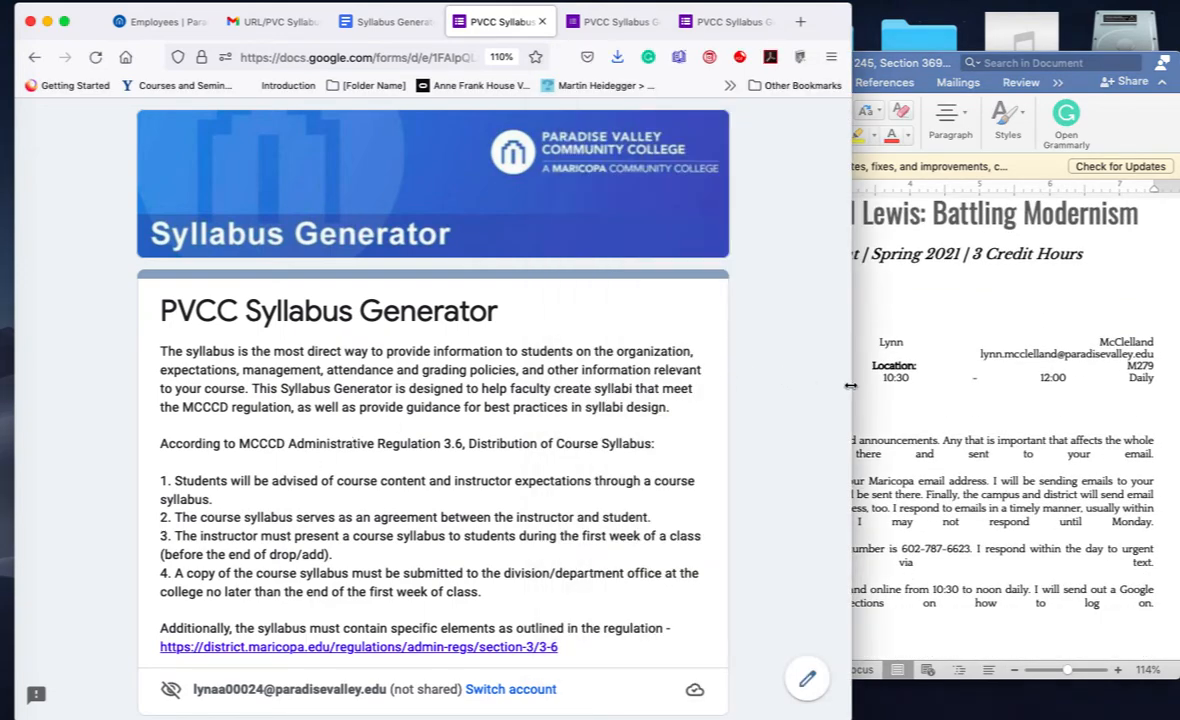
drag(850, 385, 627, 420)
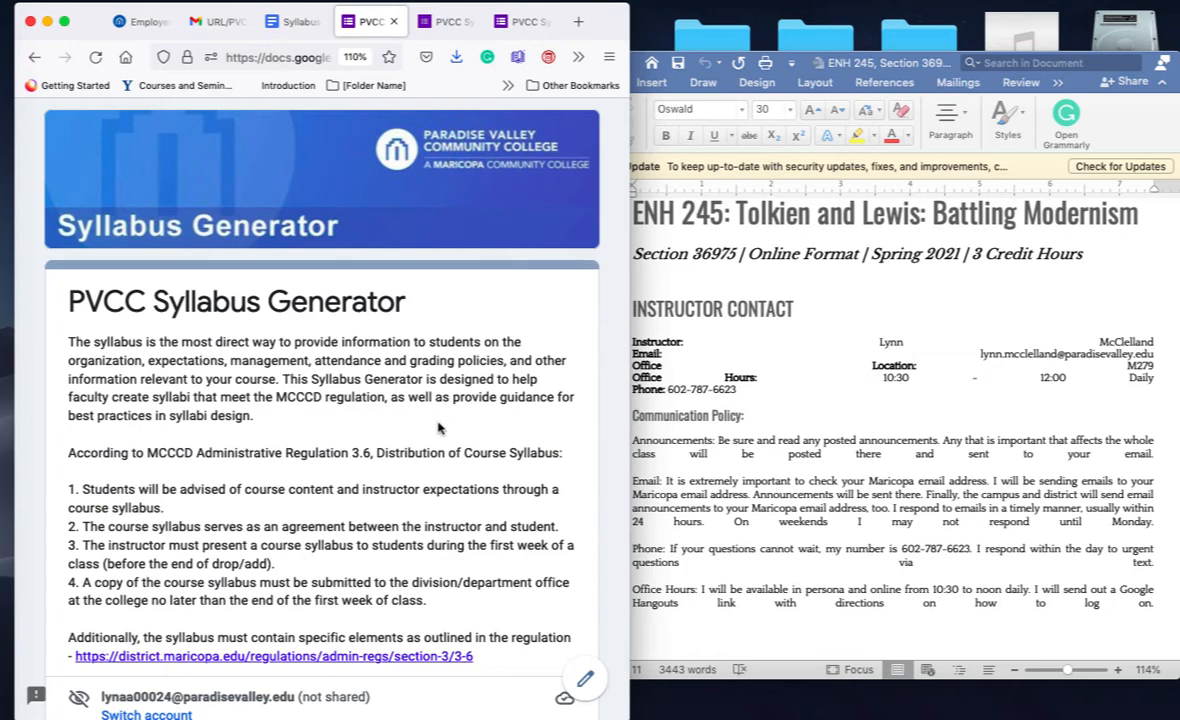
Step: Read through the Form Instructions on page 1 of 12
scroll(440, 428, down, 3)
scroll(440, 428, down, 2)
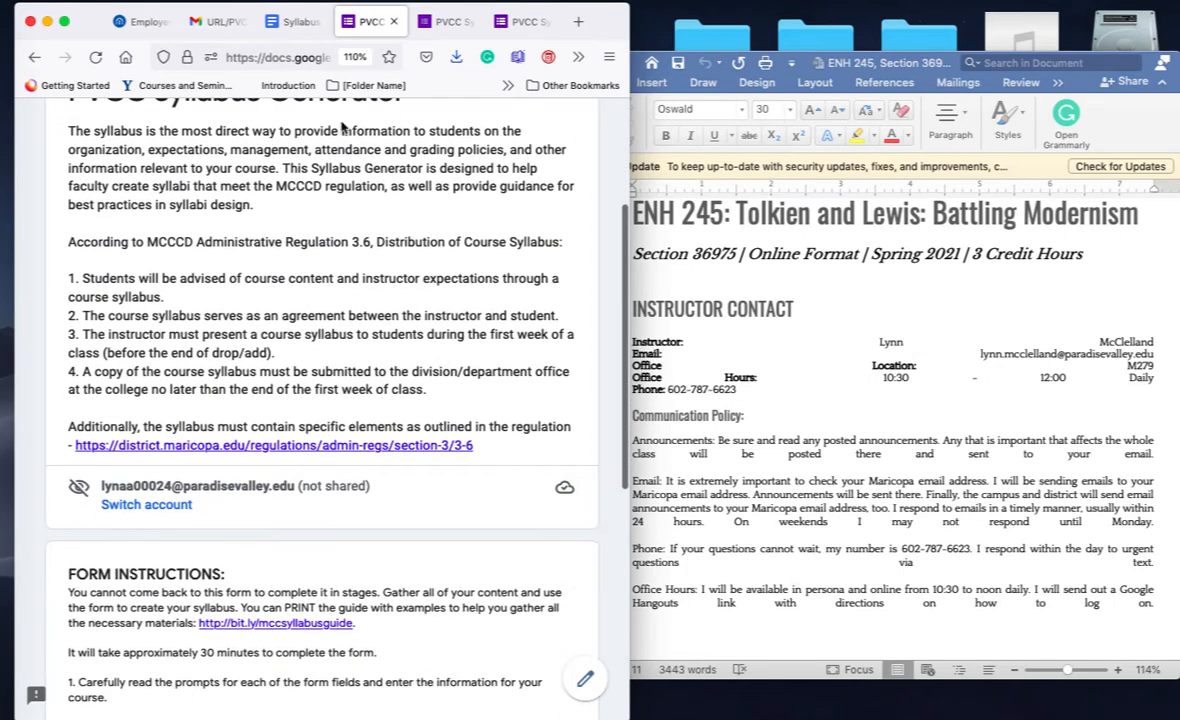
scroll(390, 518, down, 10)
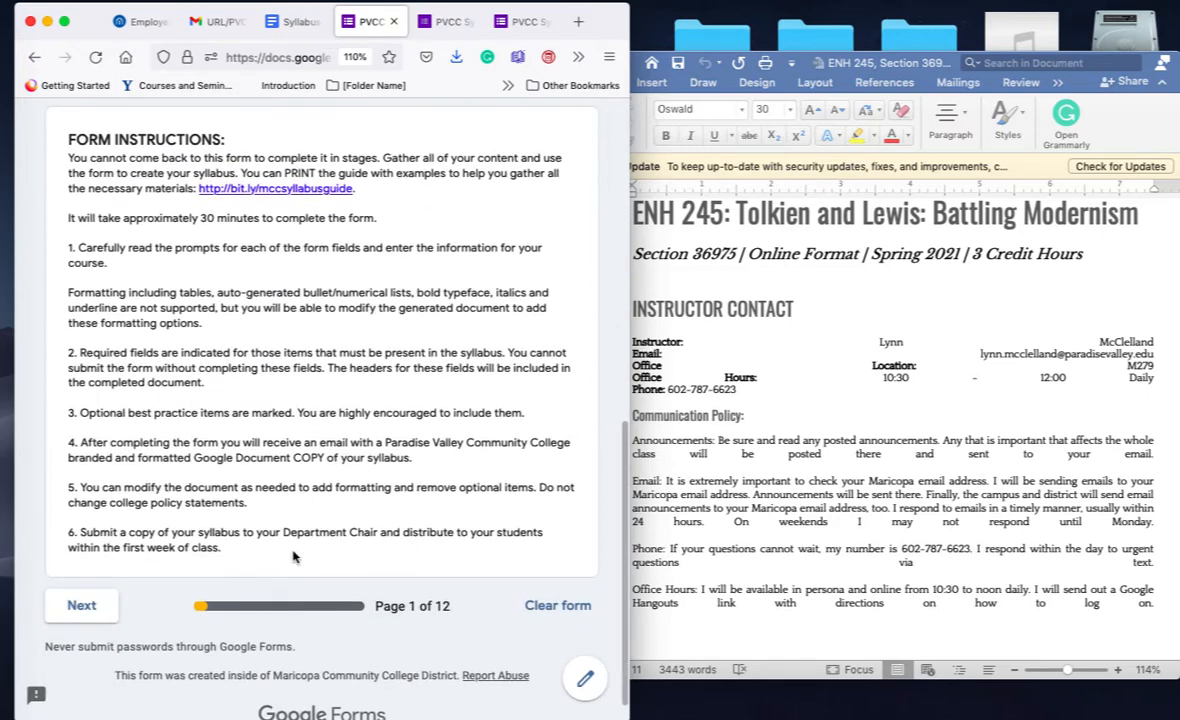
scroll(293, 557, down, 1)
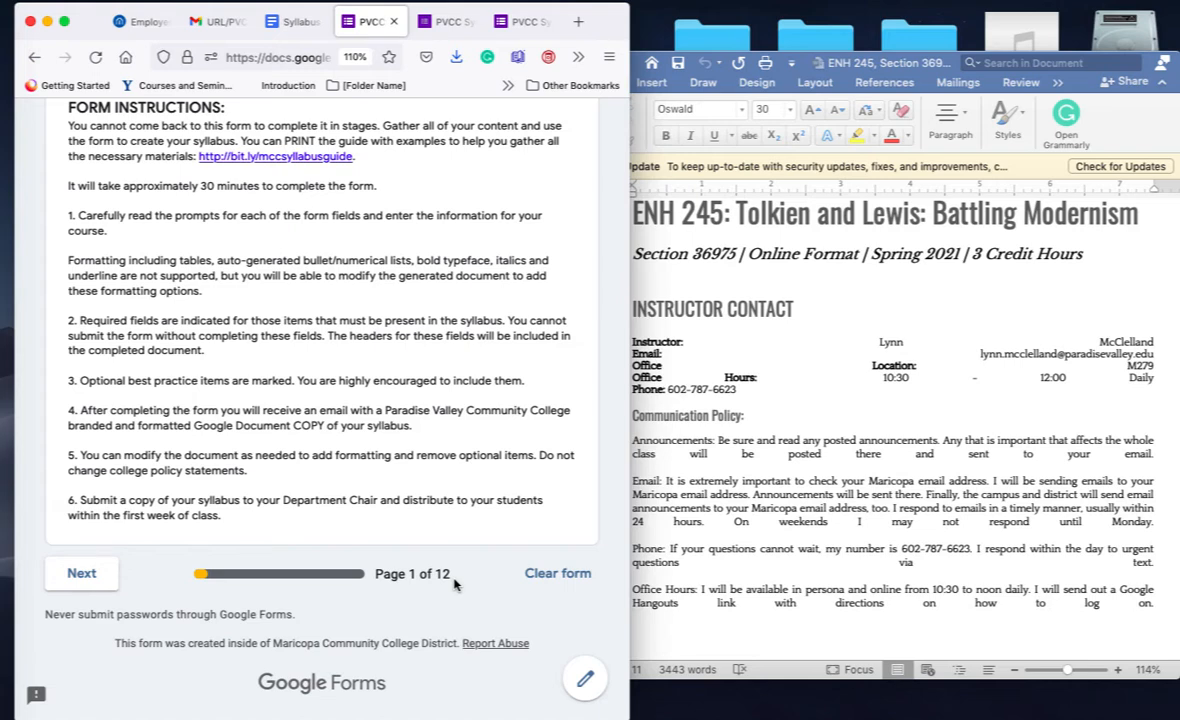
scroll(453, 585, up, 2)
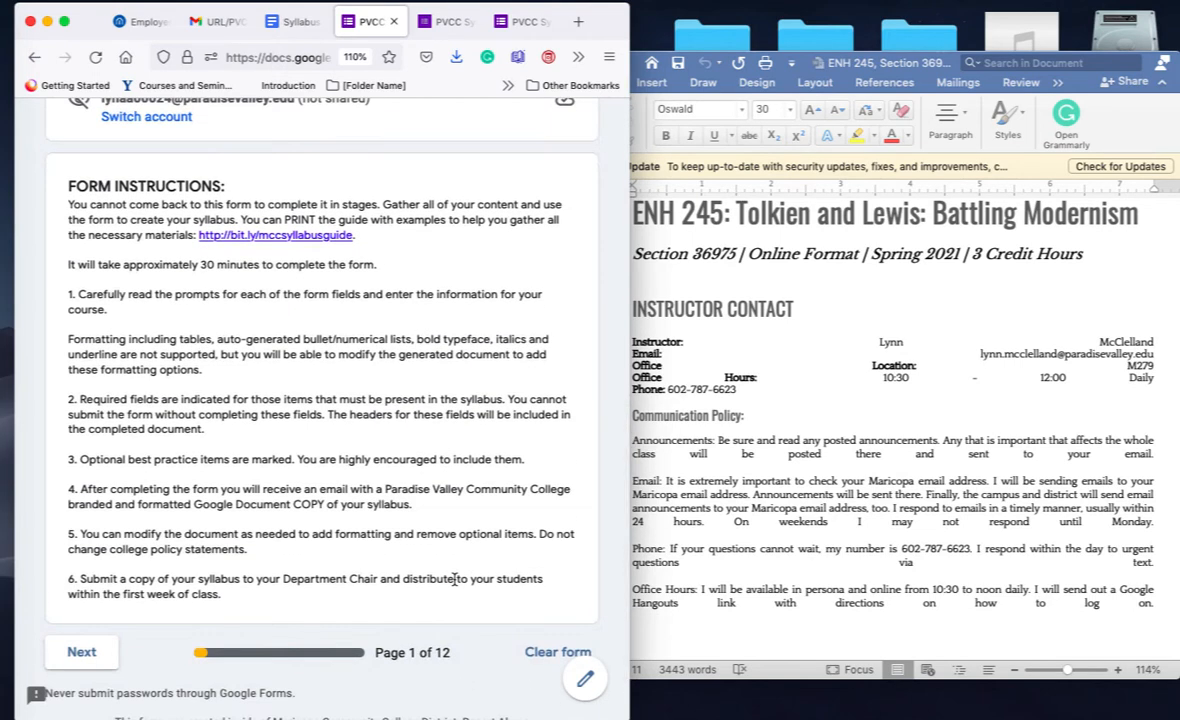
scroll(453, 585, down, 1)
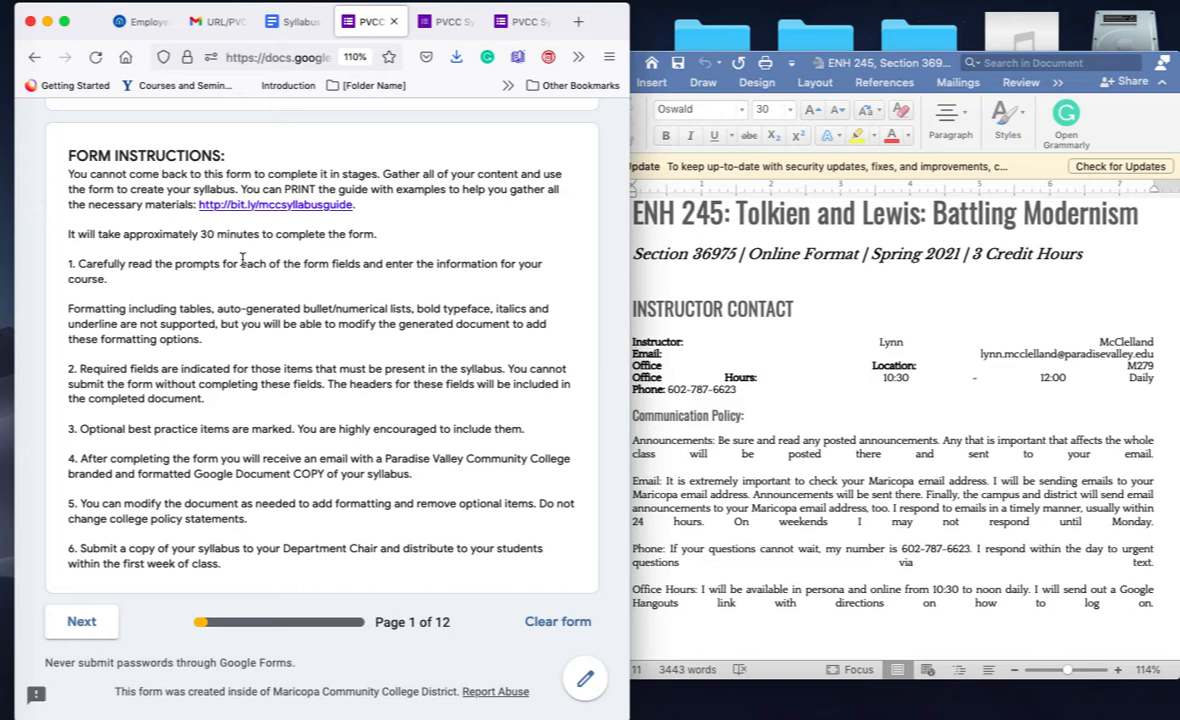
scroll(275, 335, down, 2)
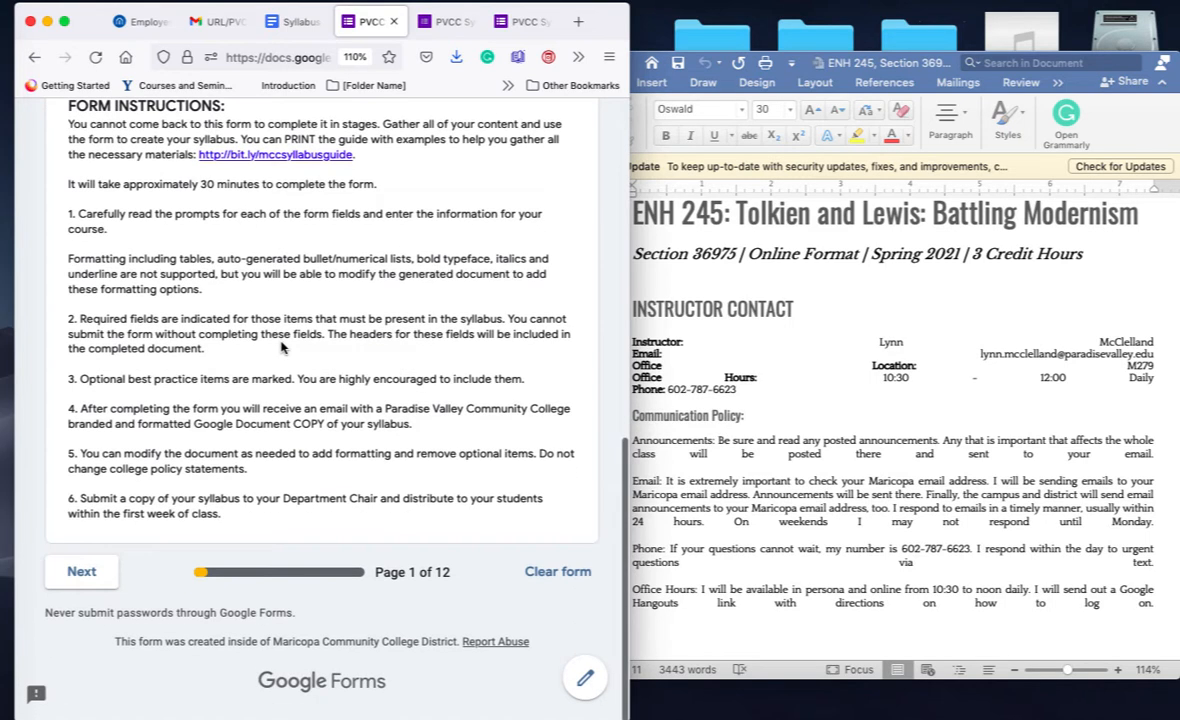
Step: On the next page, paste the course title copied from the Word syllabus into Course Title
click(82, 576)
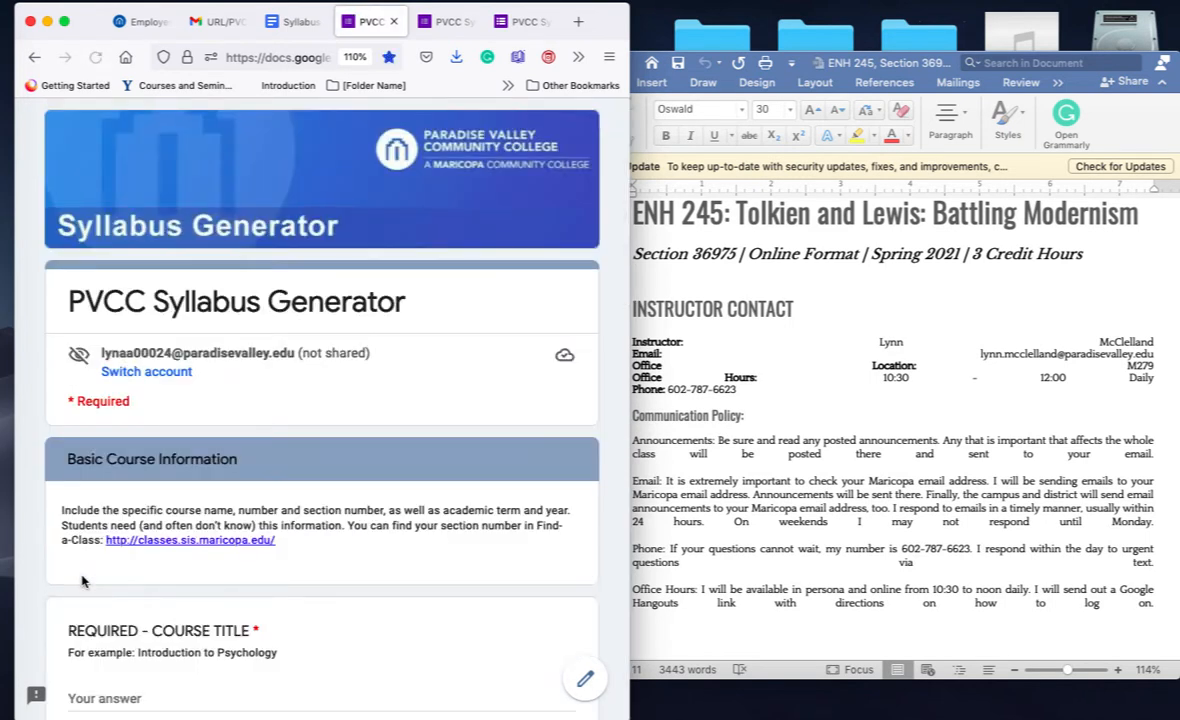
scroll(190, 555, down, 5)
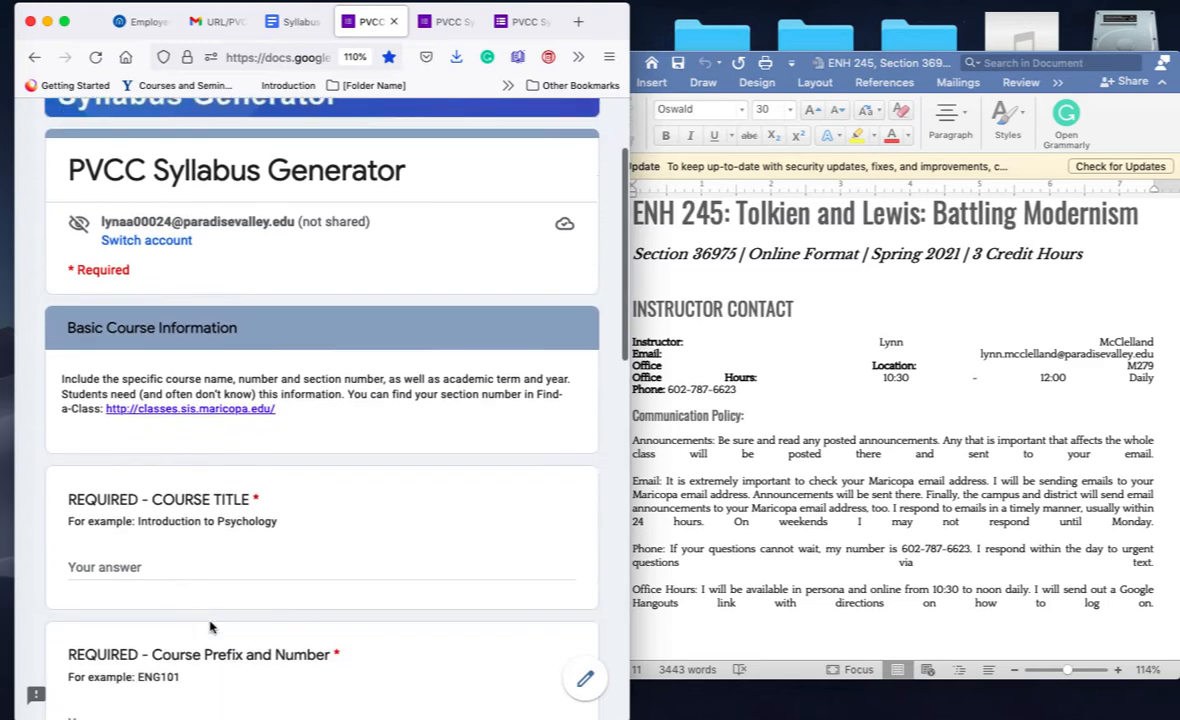
click(226, 518)
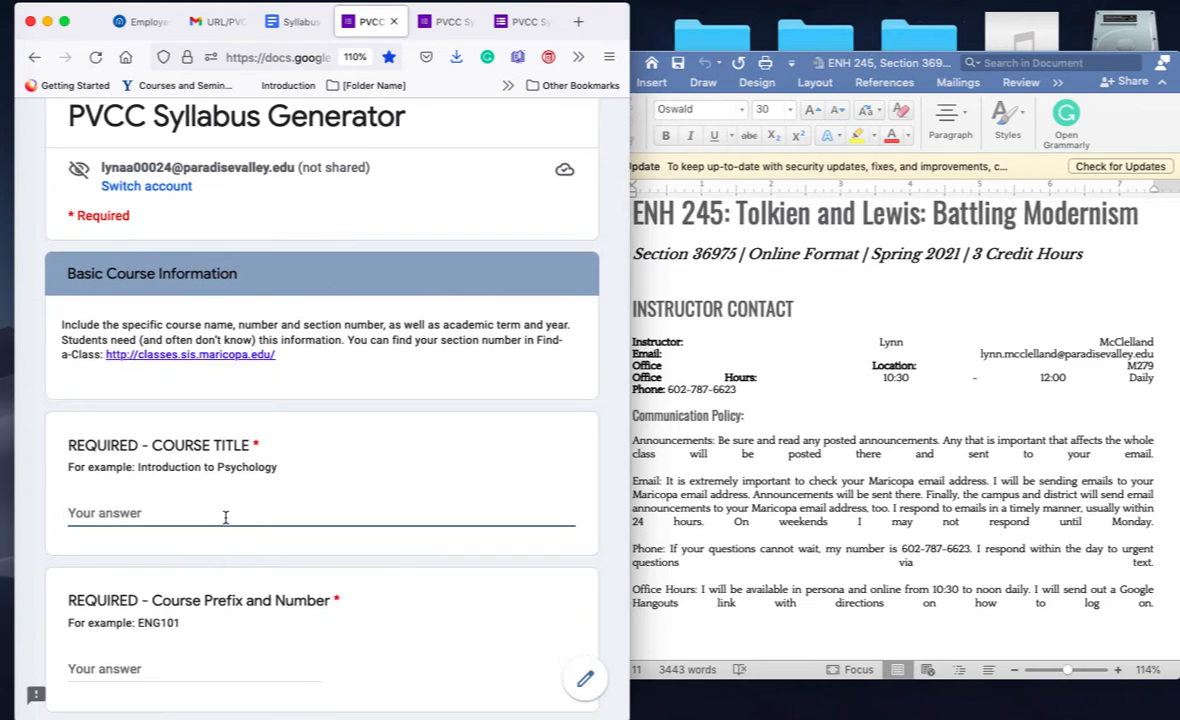
click(845, 331)
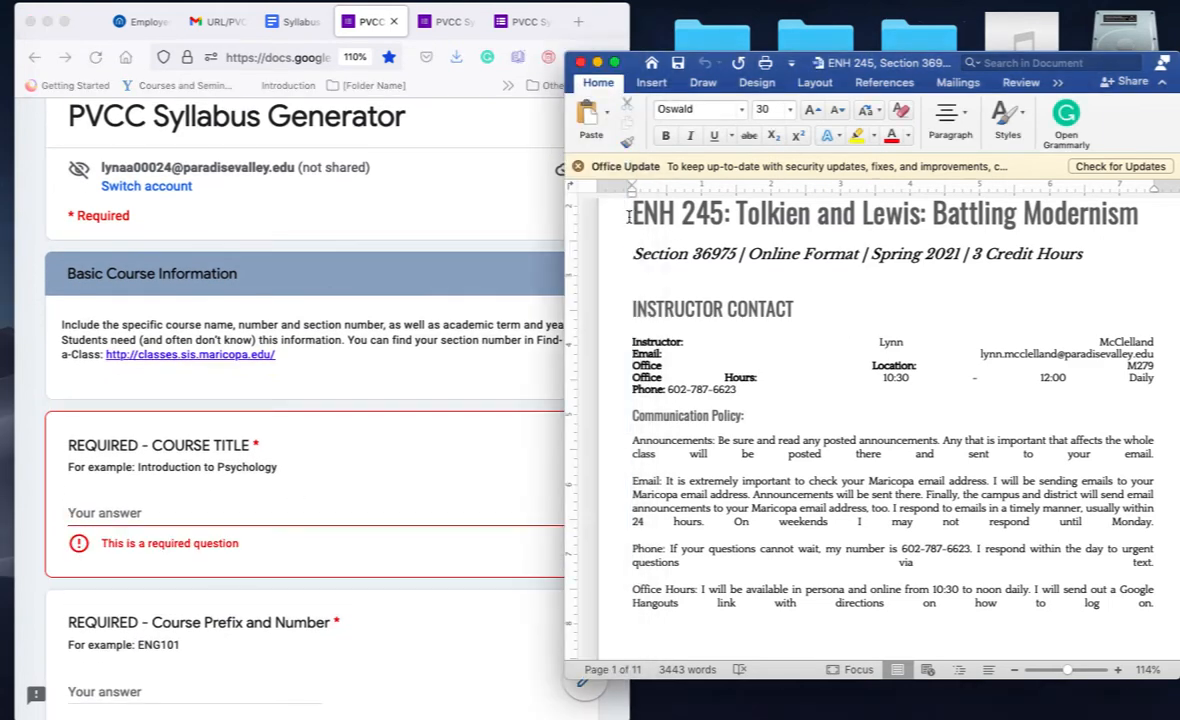
drag(582, 212, 651, 219)
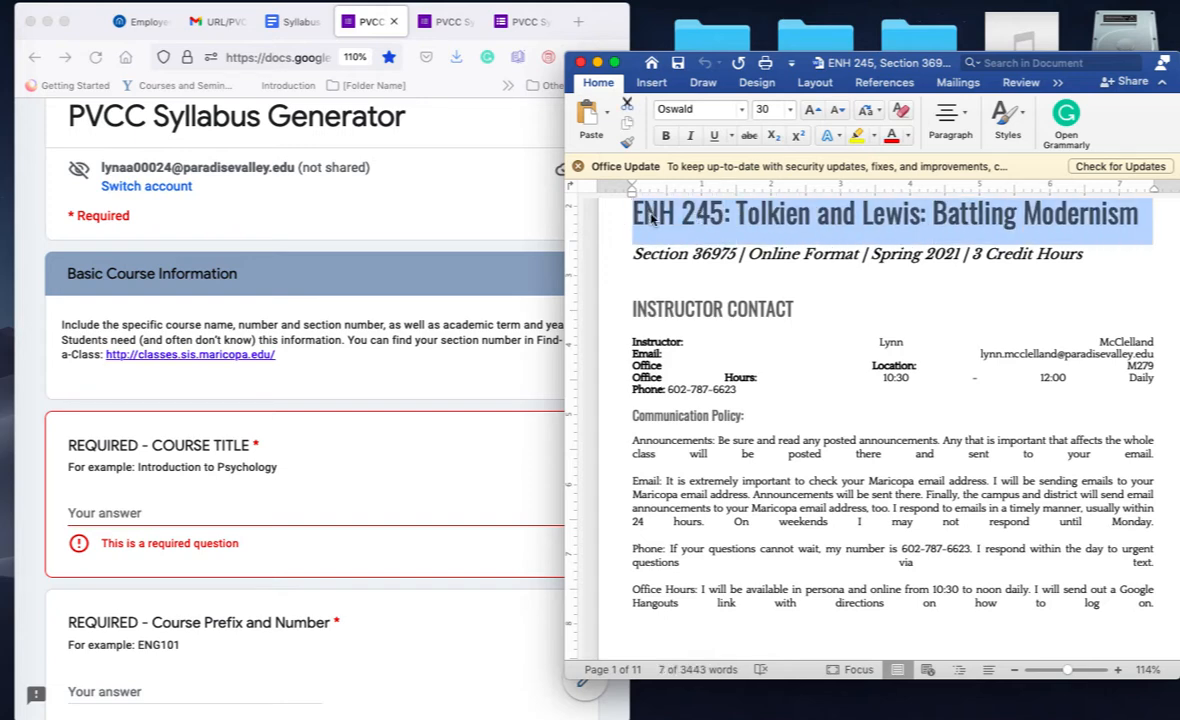
key(super+c)
click(293, 496)
key(super+v)
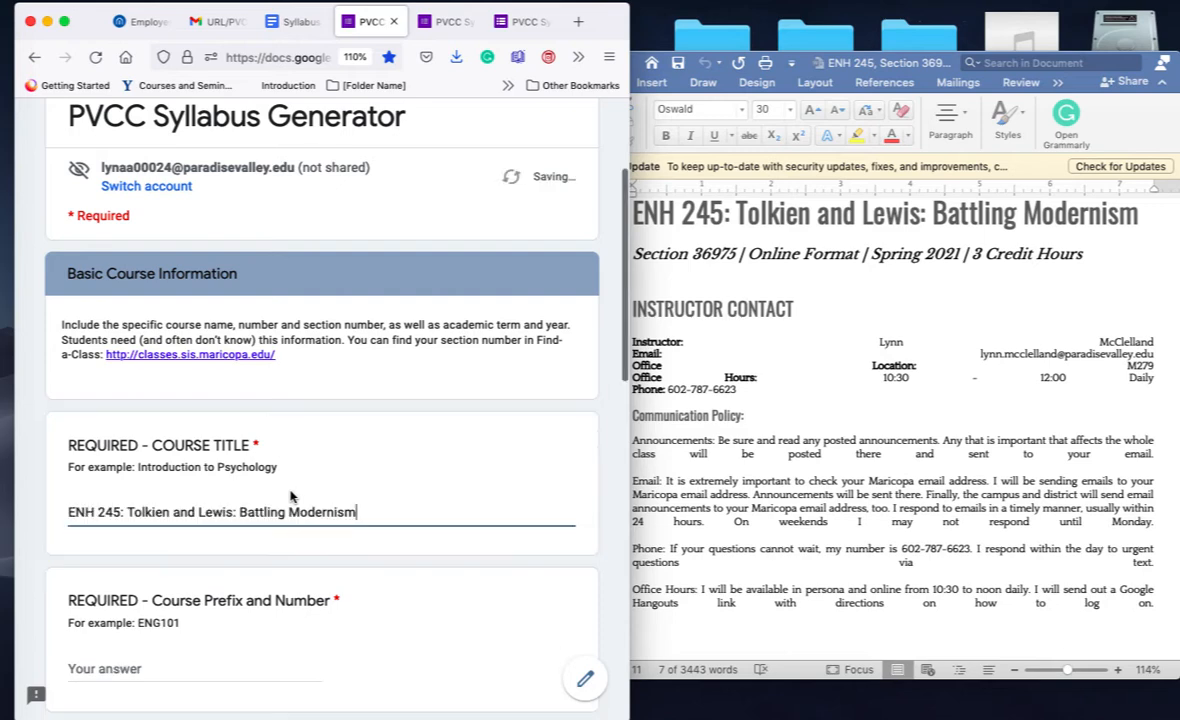
Step: Enter ENH 245 as the course prefix and number and 36975 as the section number
scroll(310, 498, down, 2)
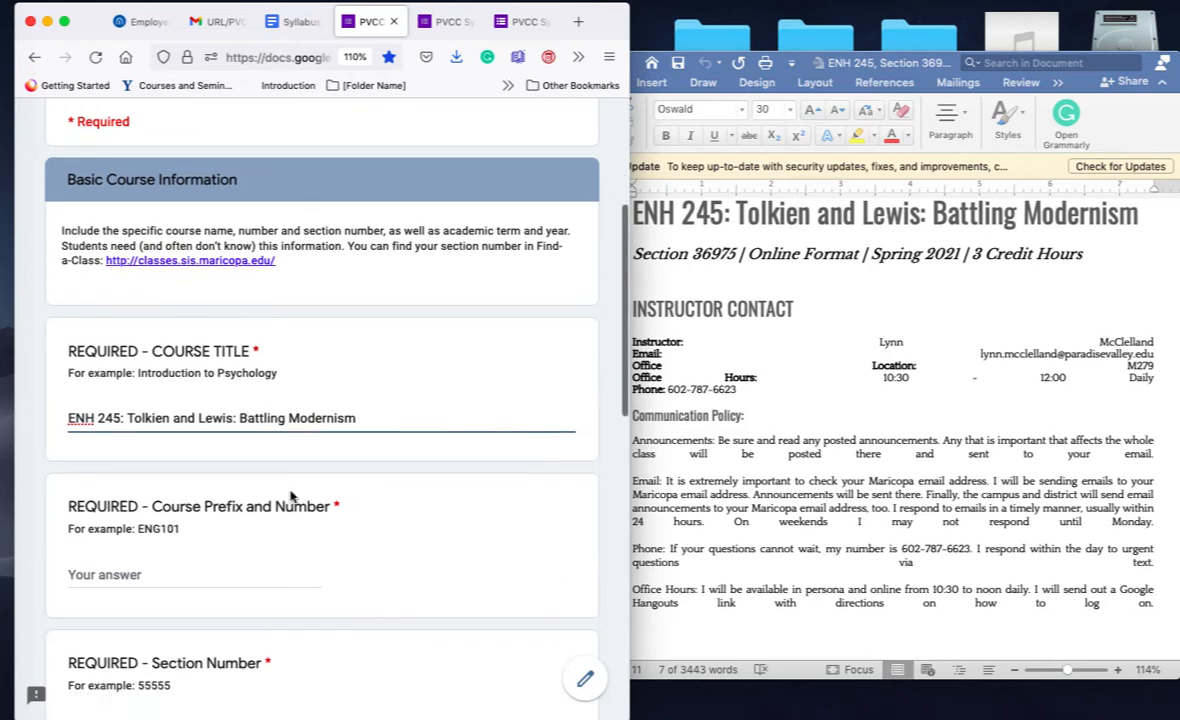
click(276, 571)
text(ENH 245)
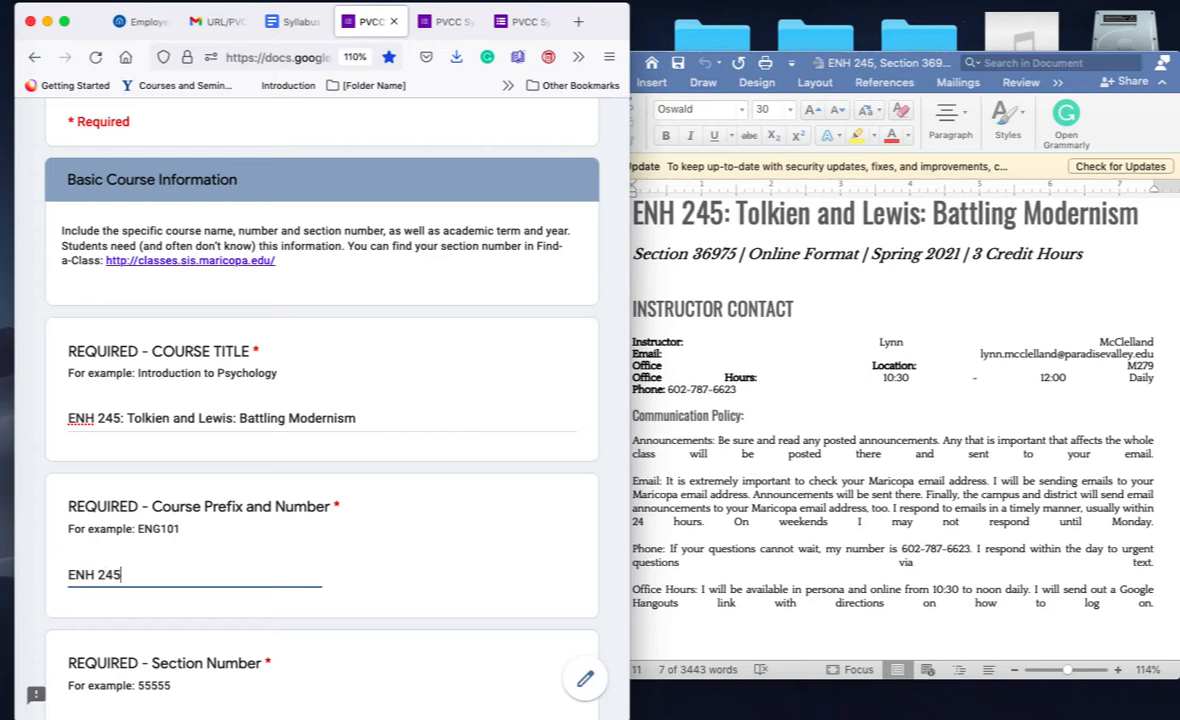
scroll(245, 593, down, 3)
click(245, 628)
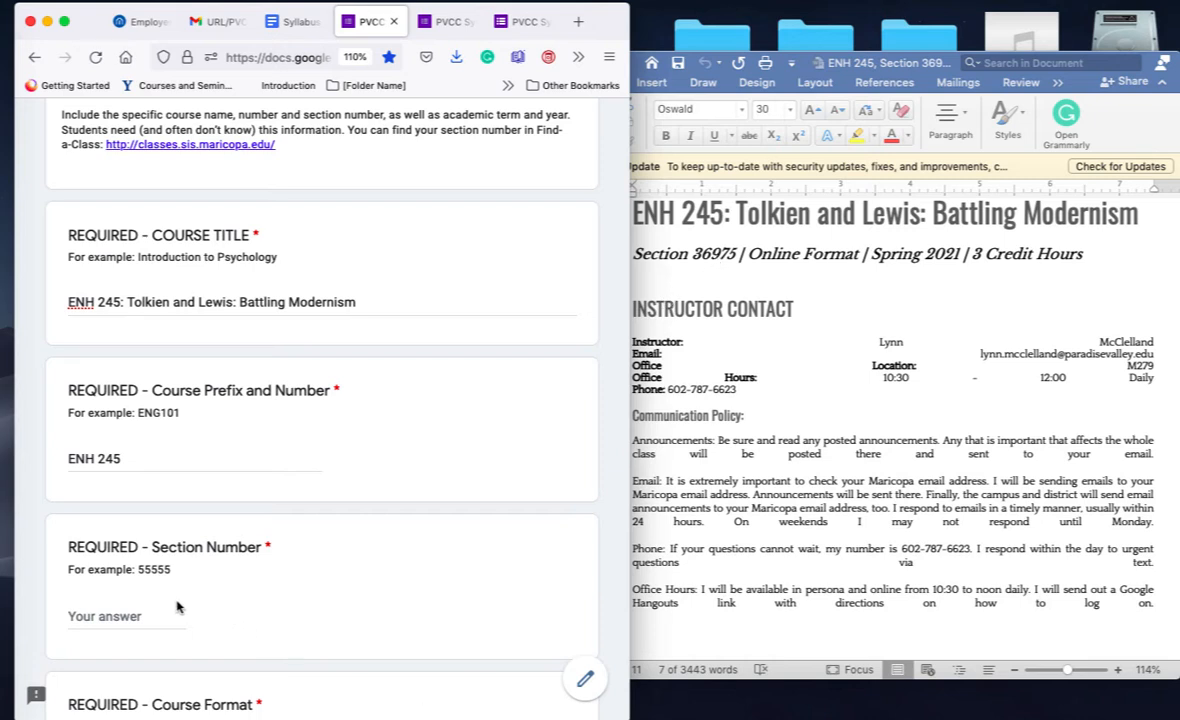
click(136, 614)
text(36)
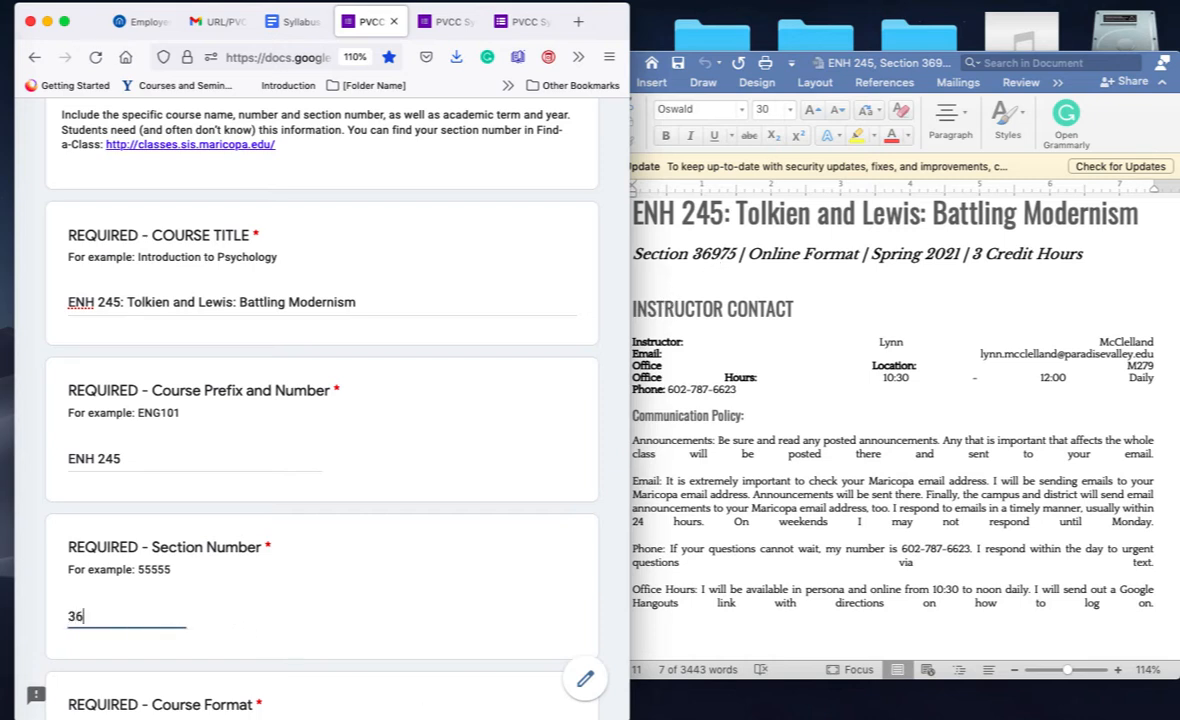
text(975)
scroll(124, 620, down, 5)
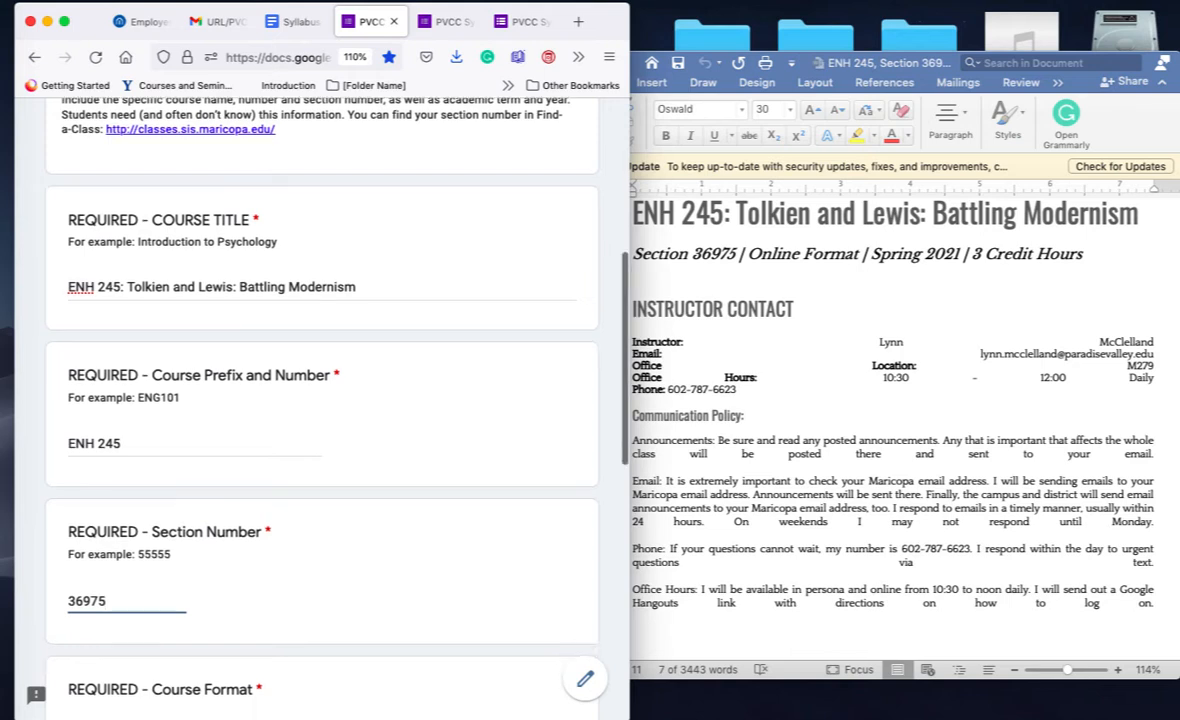
click(211, 487)
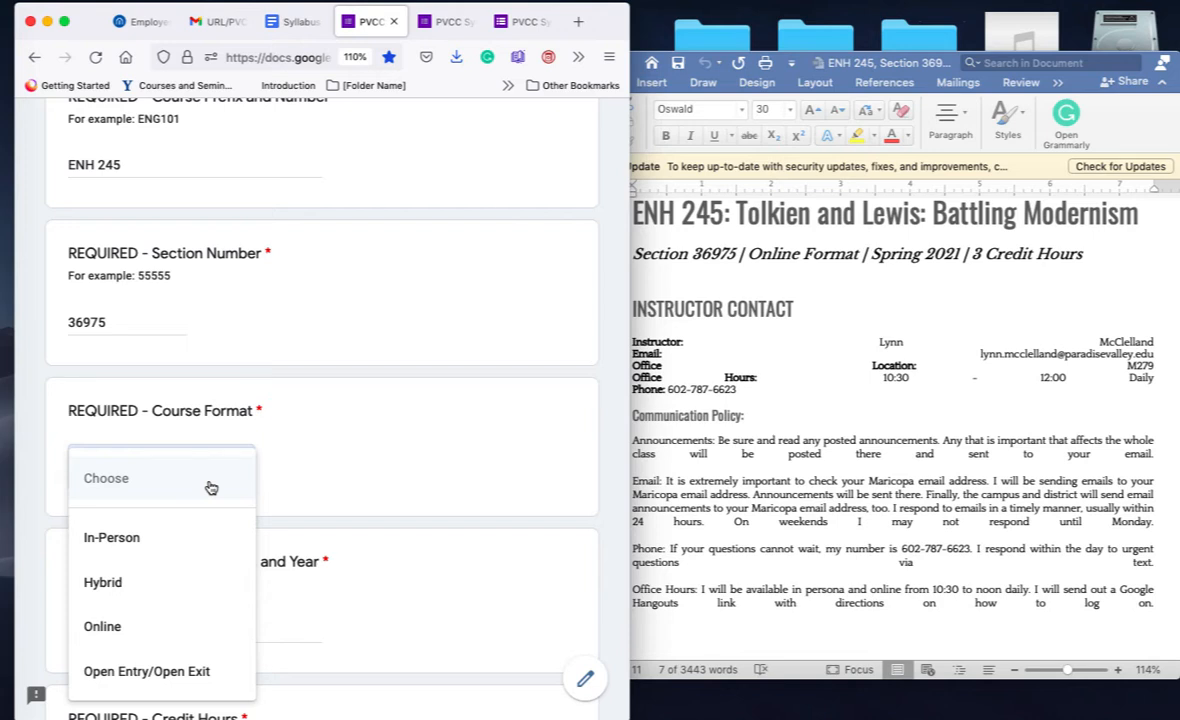
Step: Set the Course Format dropdown to In-Person
click(135, 540)
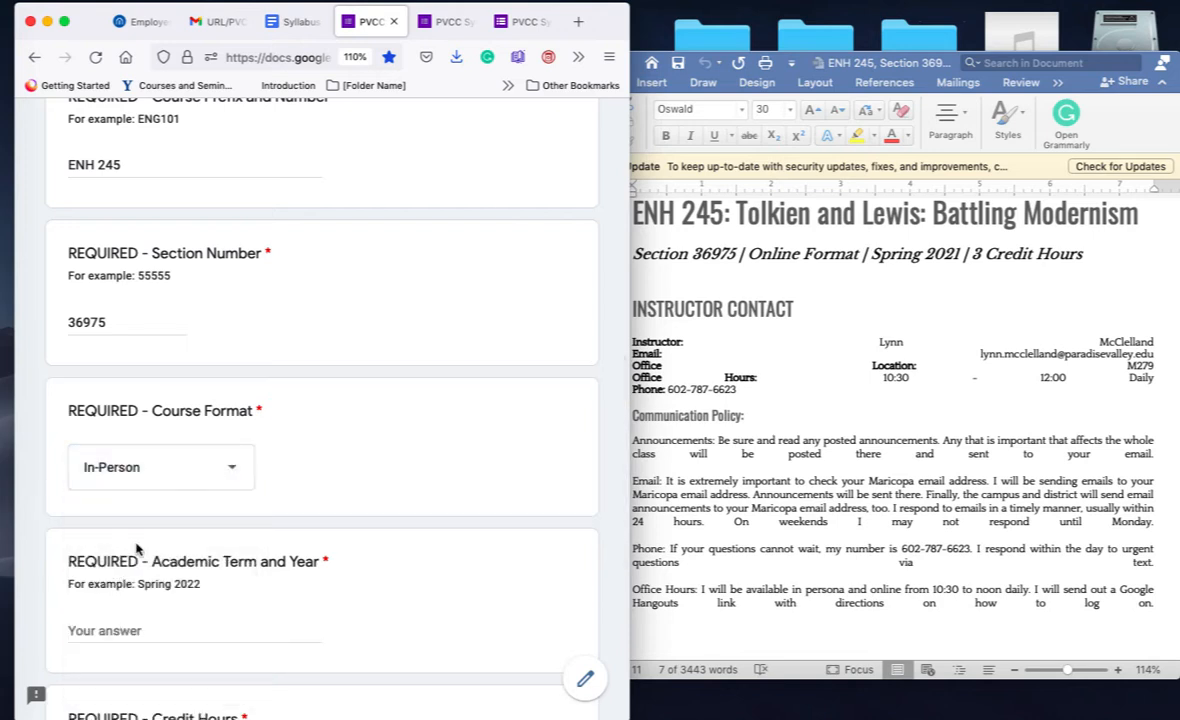
click(233, 469)
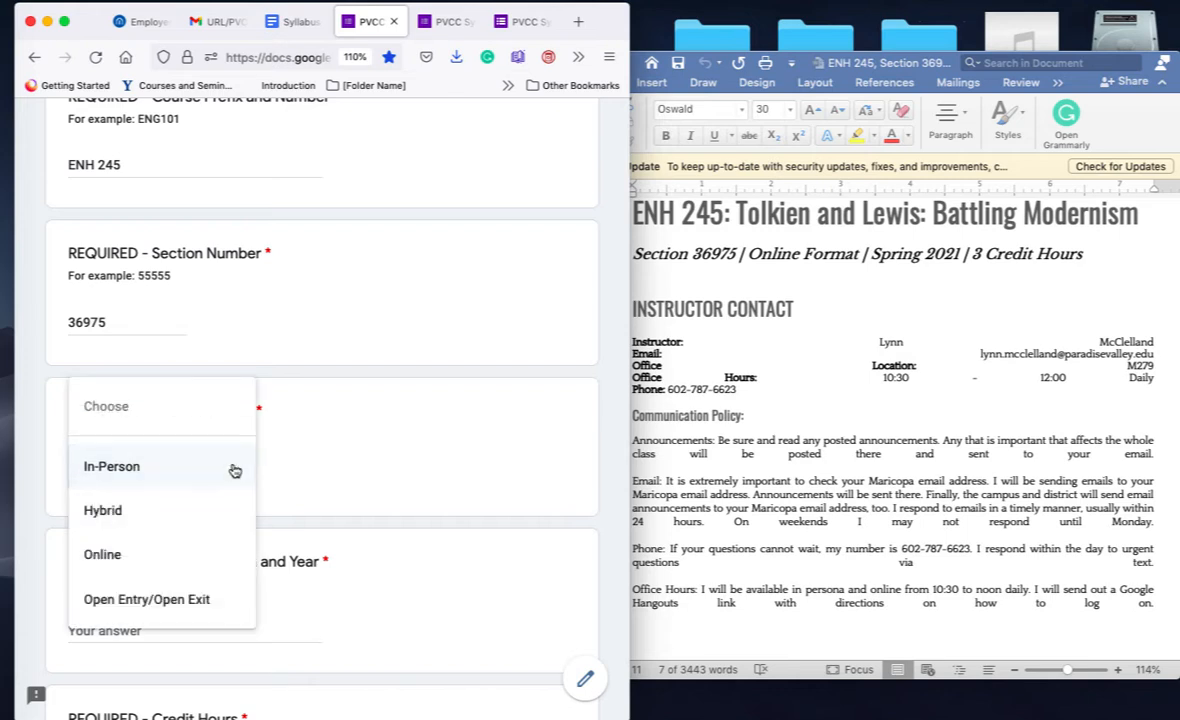
click(190, 467)
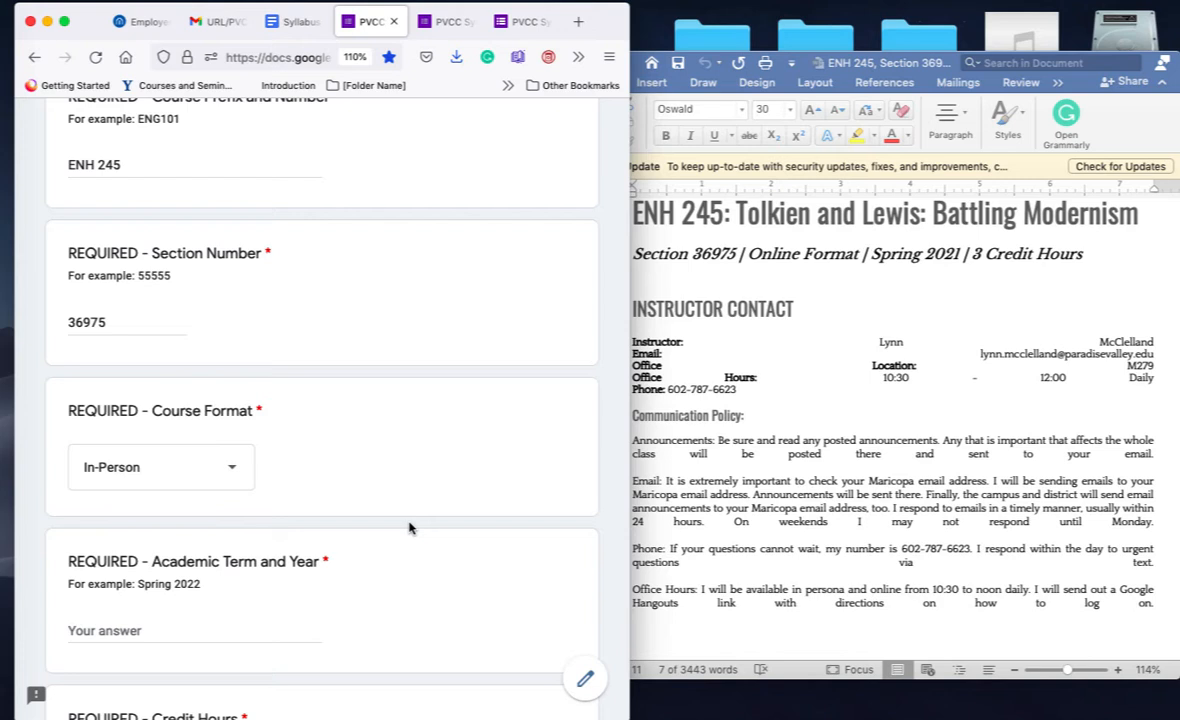
scroll(408, 528, down, 3)
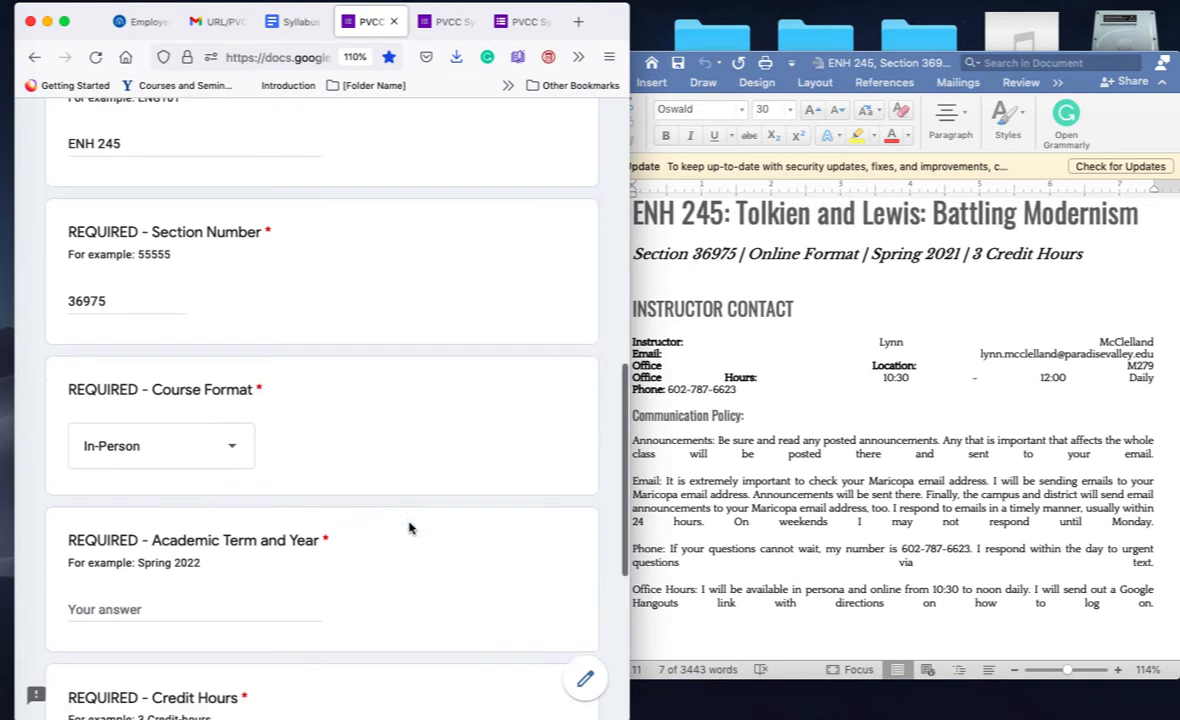
Step: Enter Spring 2022 as the academic term and 3 Credit-hours as the credit hours
click(217, 494)
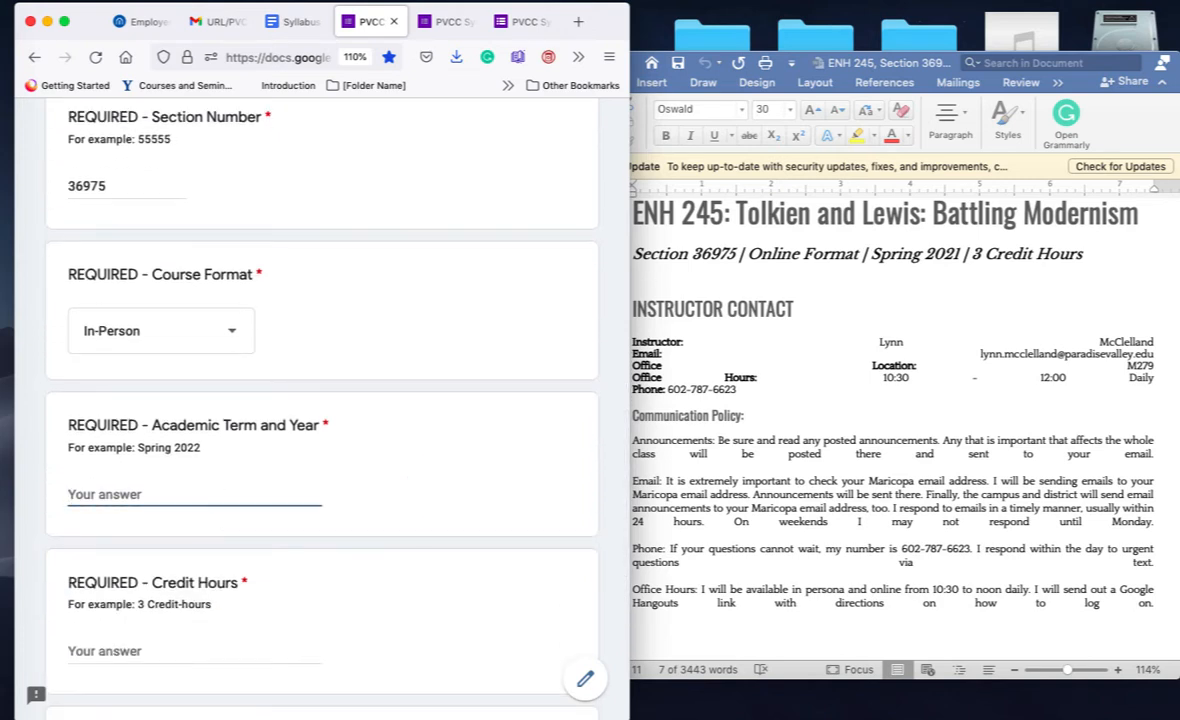
text(Spring 2022)
scroll(219, 493, down, 5)
click(155, 430)
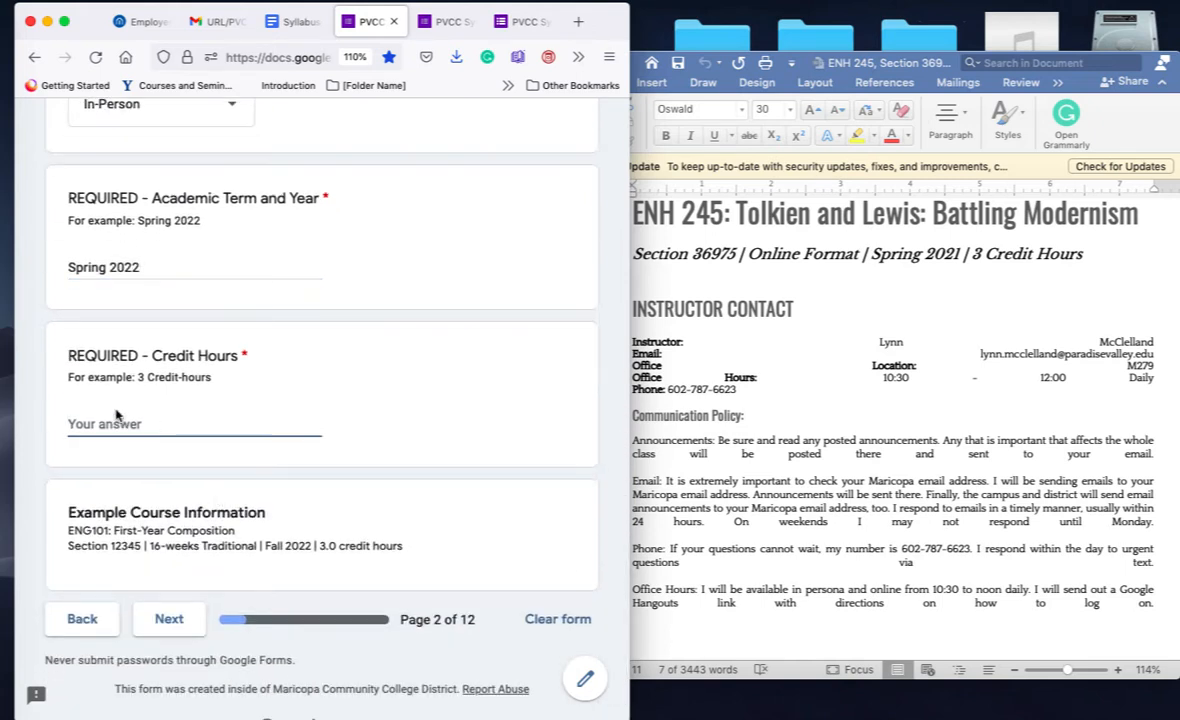
drag(138, 378, 212, 380)
key(super+c)
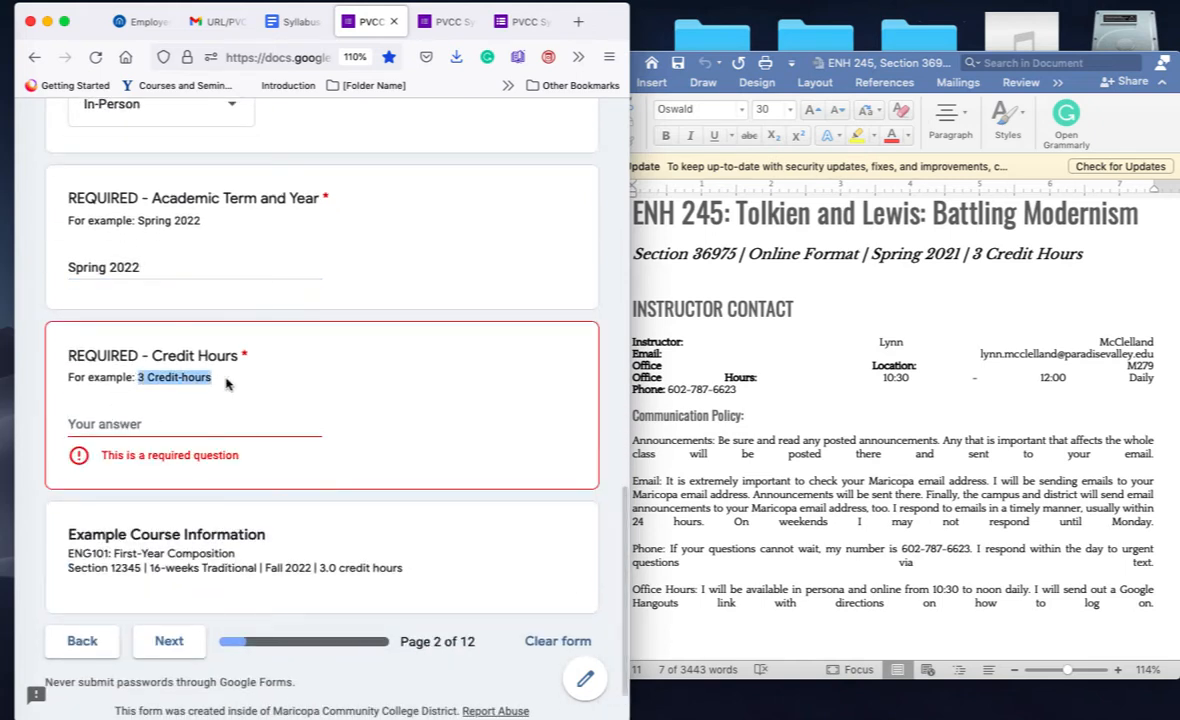
click(183, 427)
key(super+v)
scroll(183, 430, down, 1)
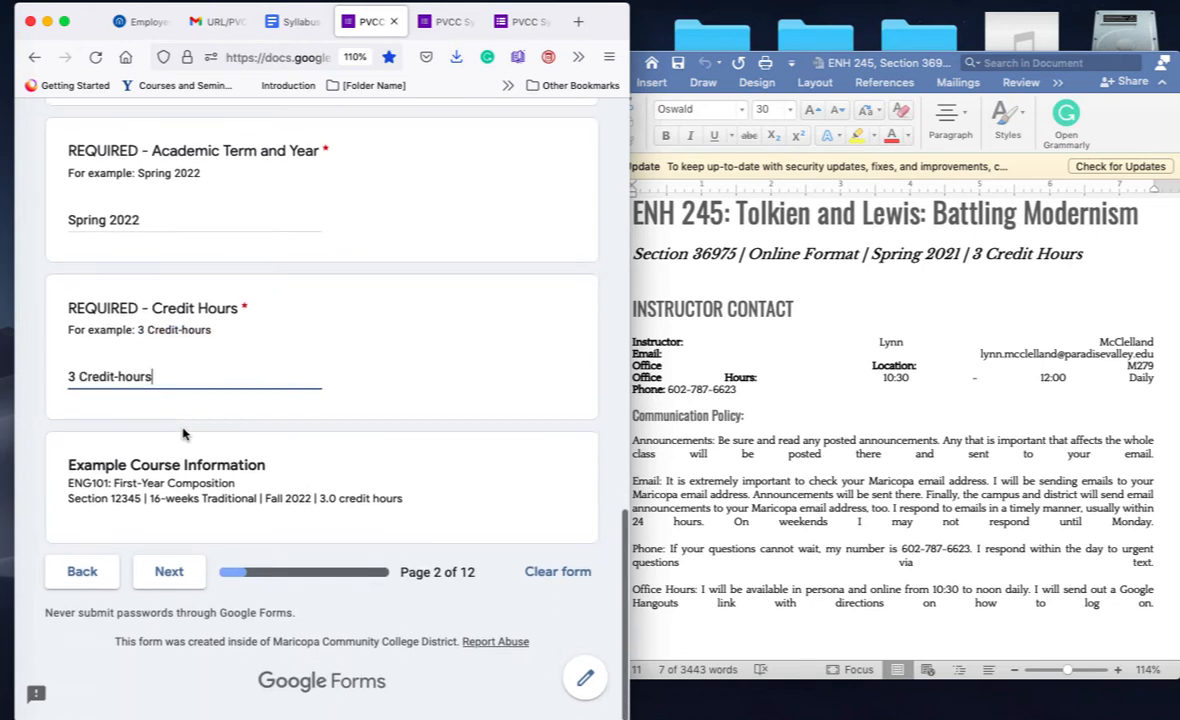
Step: On the Instructor Information page, enter the instructor's name and e-mail address
click(170, 575)
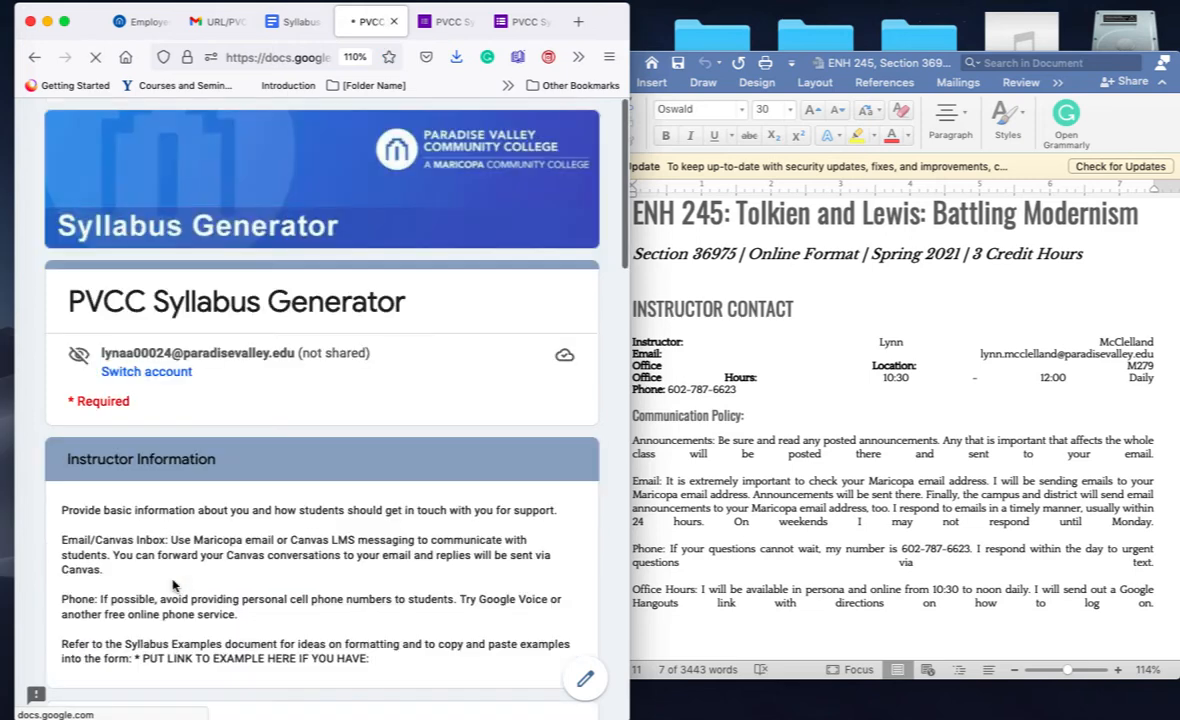
scroll(172, 585, down, 3)
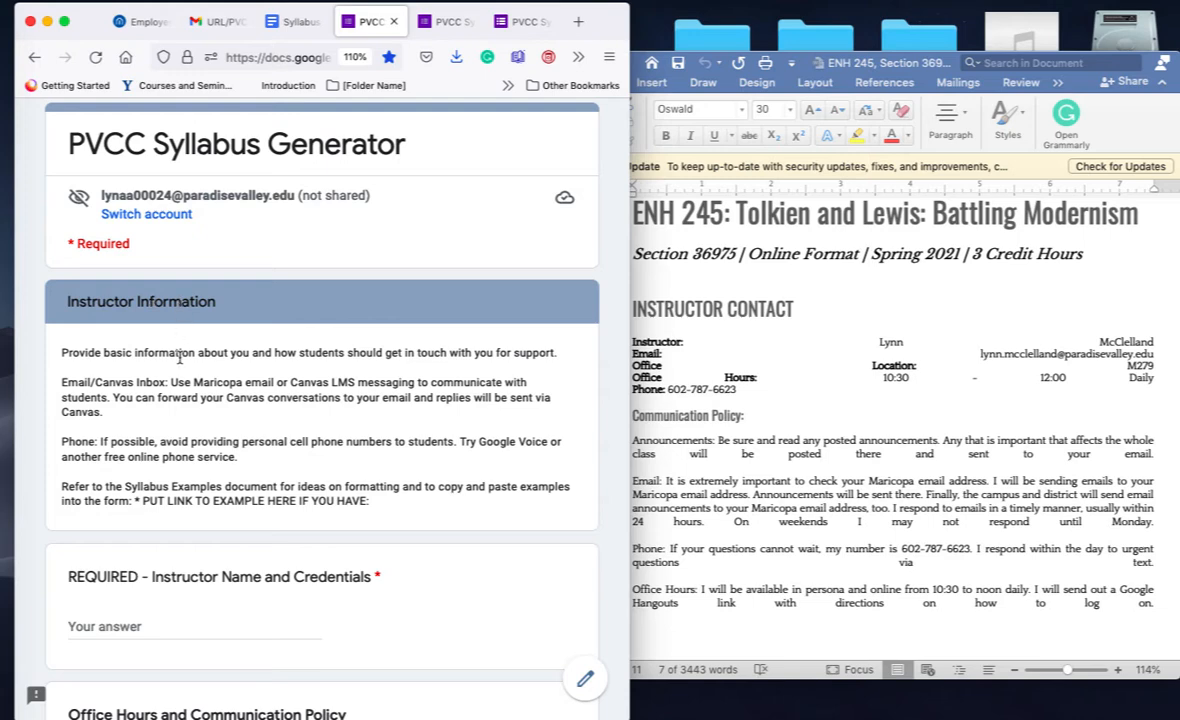
scroll(178, 347, down, 3)
click(199, 531)
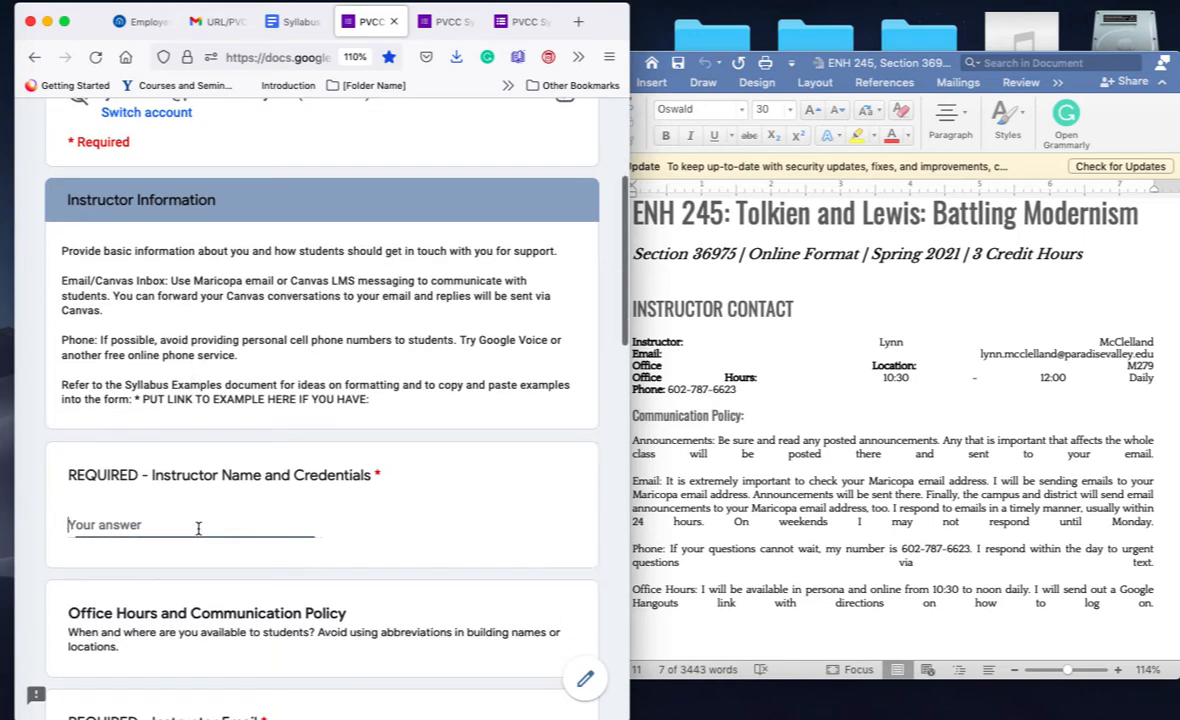
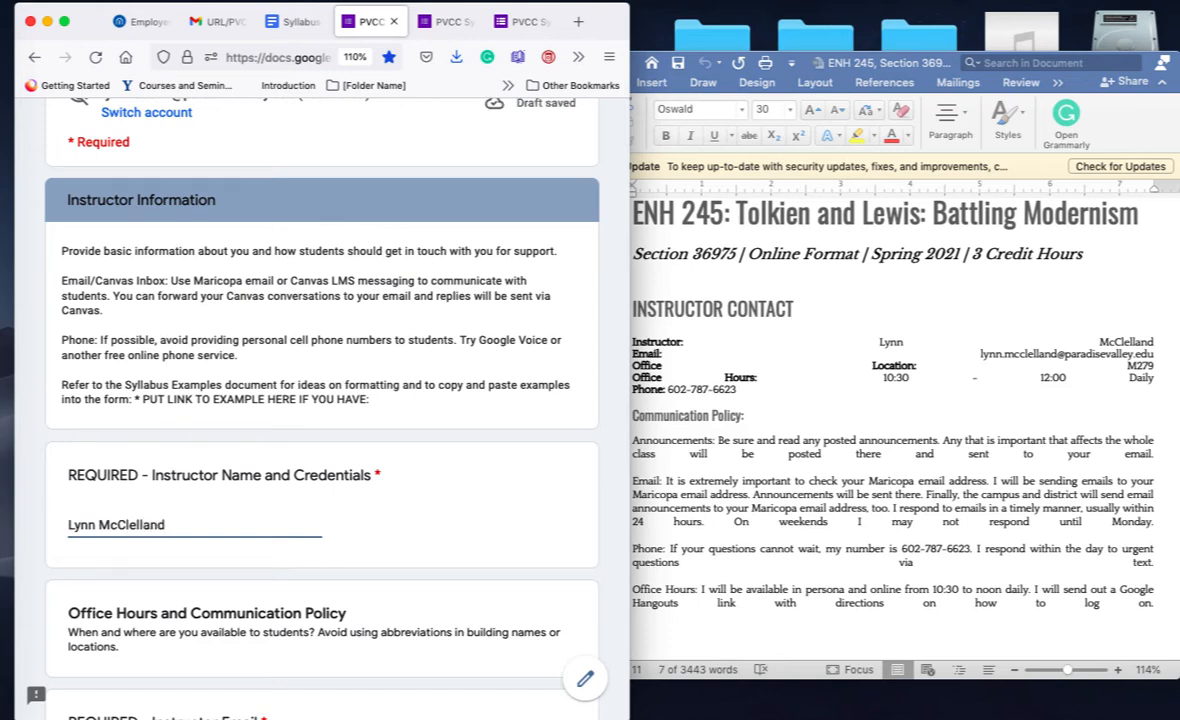
scroll(321, 380, down, 5)
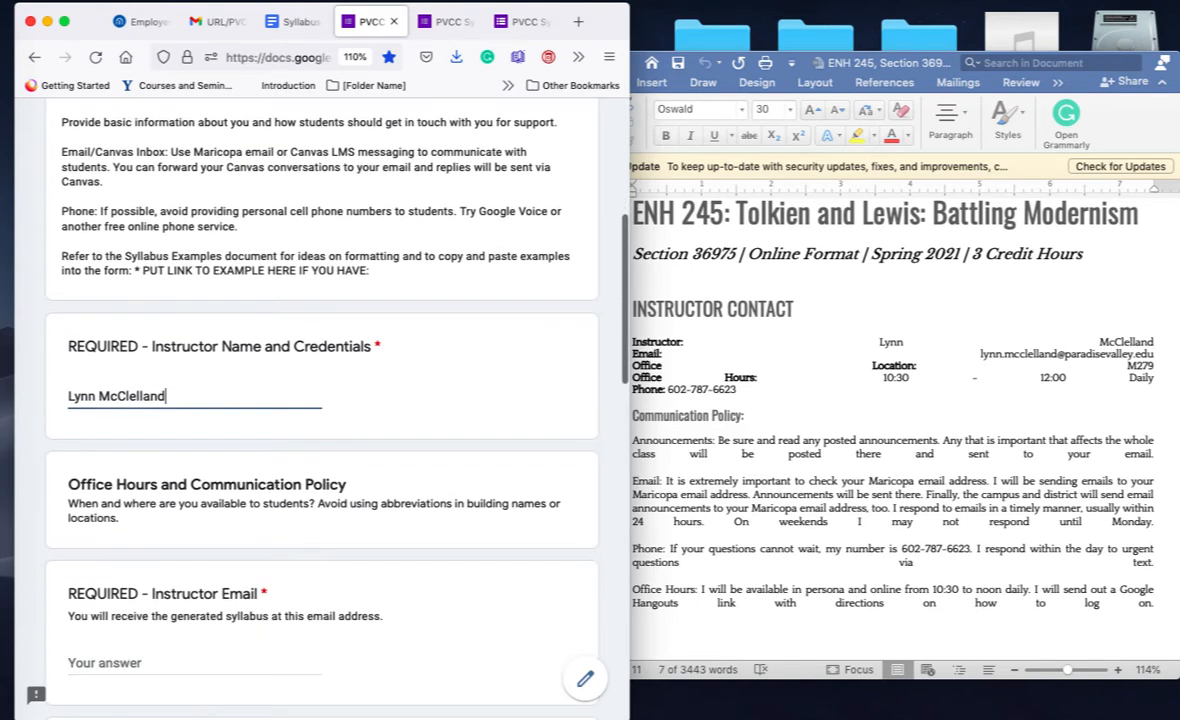
scroll(163, 458, down, 2)
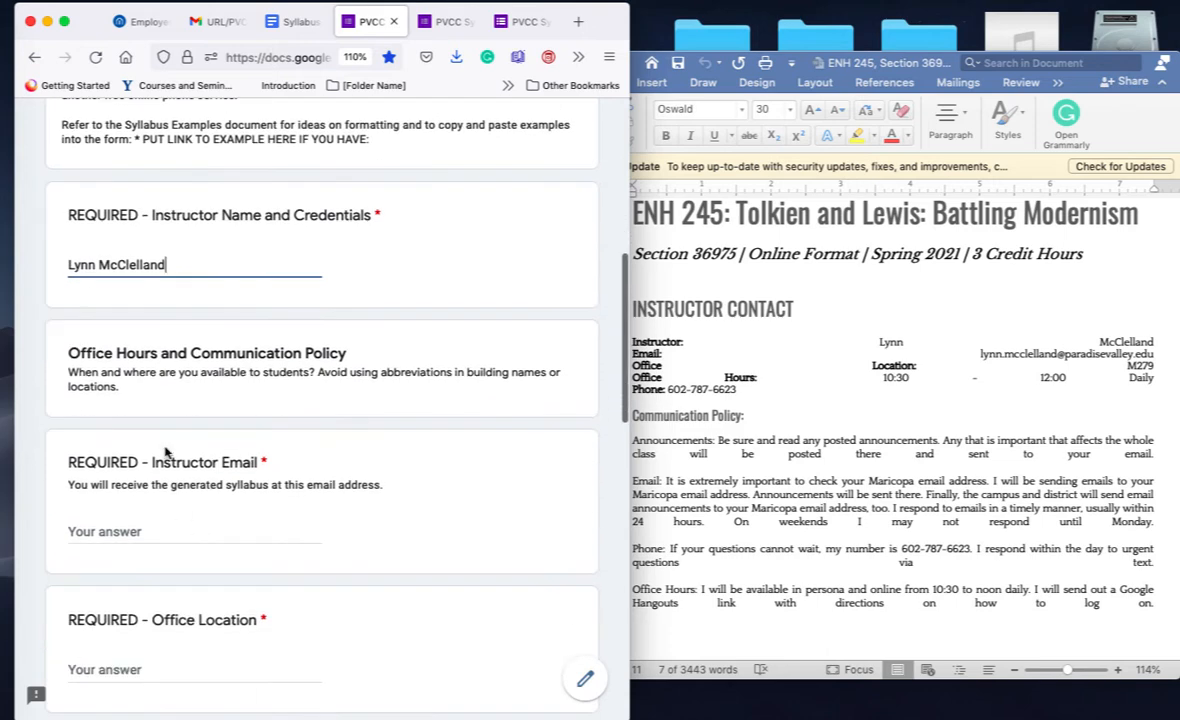
click(169, 532)
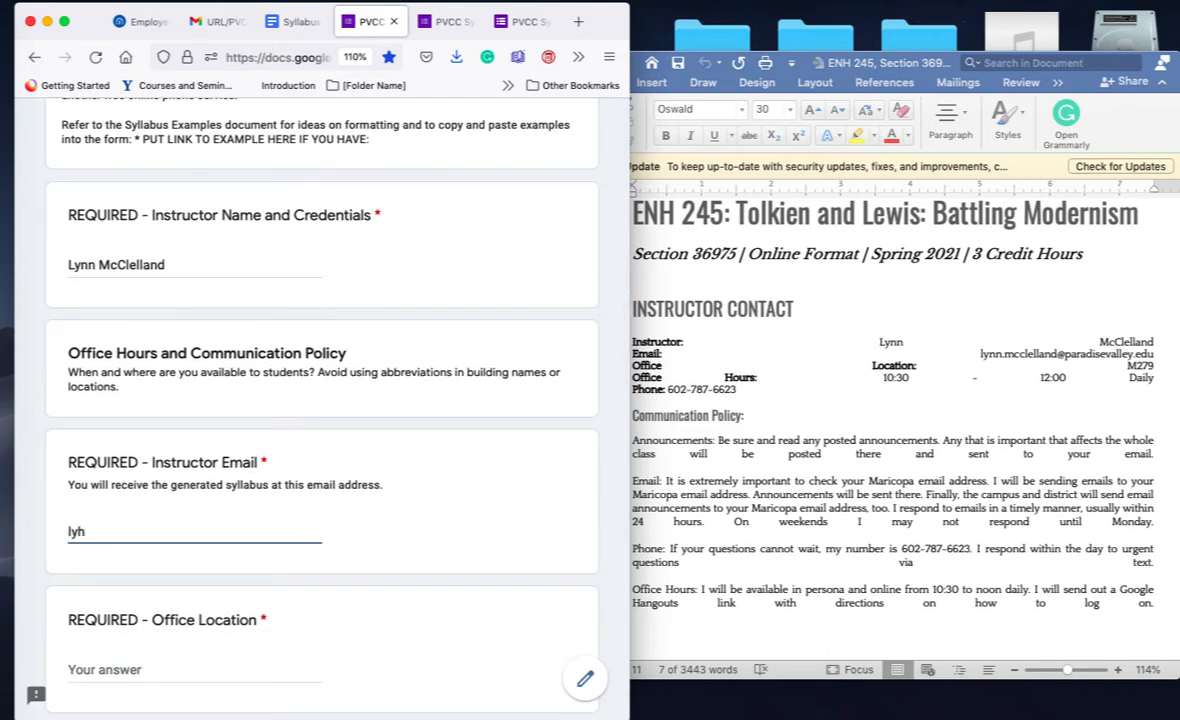
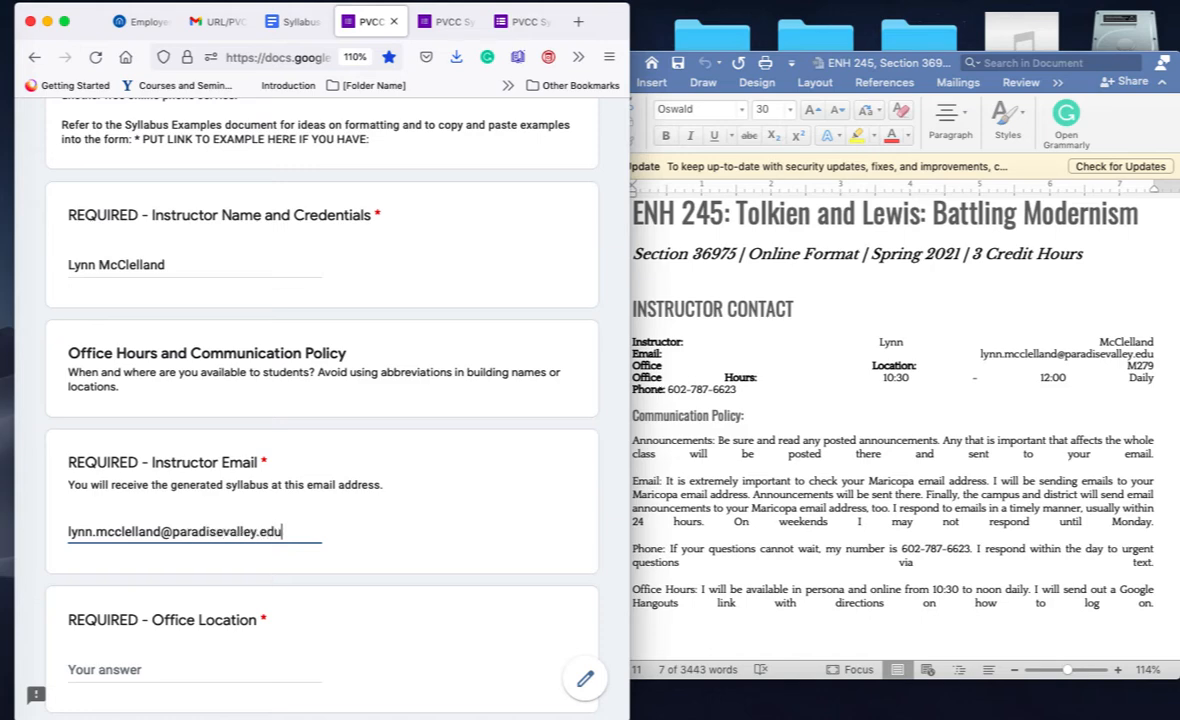
Step: Enter office location M179, office hours 10:30, and the instructor's phone number
scroll(145, 658, down, 1)
click(145, 658)
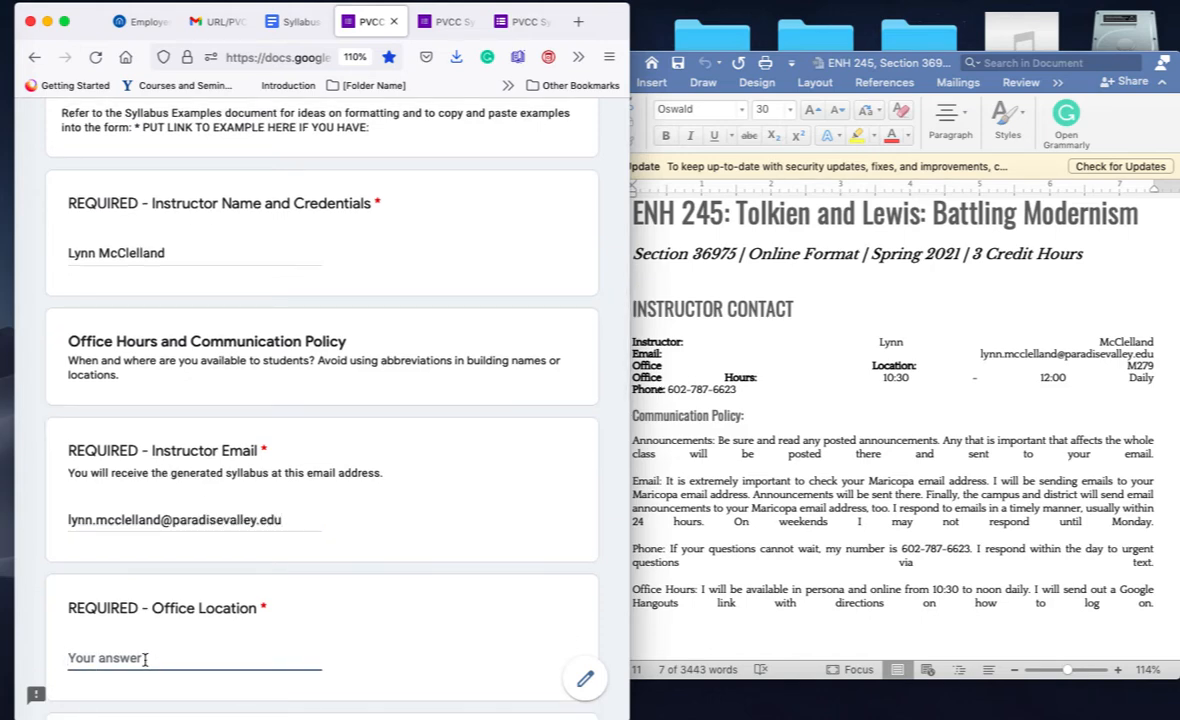
text(M179)
scroll(66, 561, down, 5)
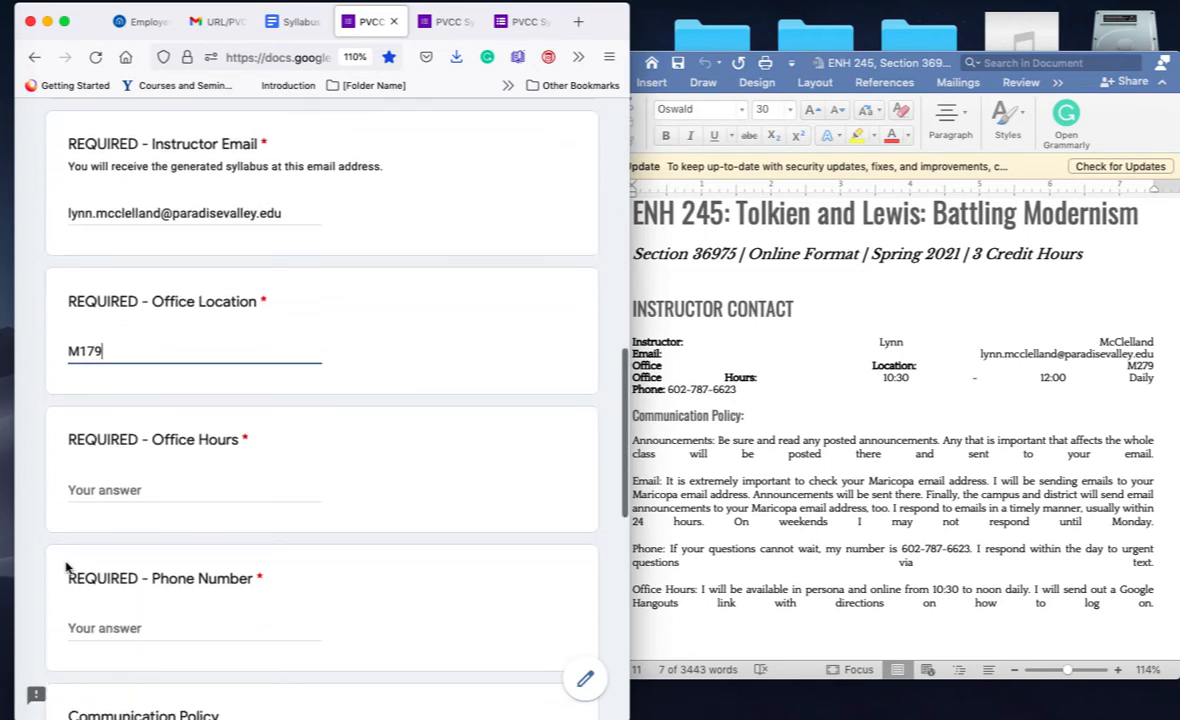
click(109, 490)
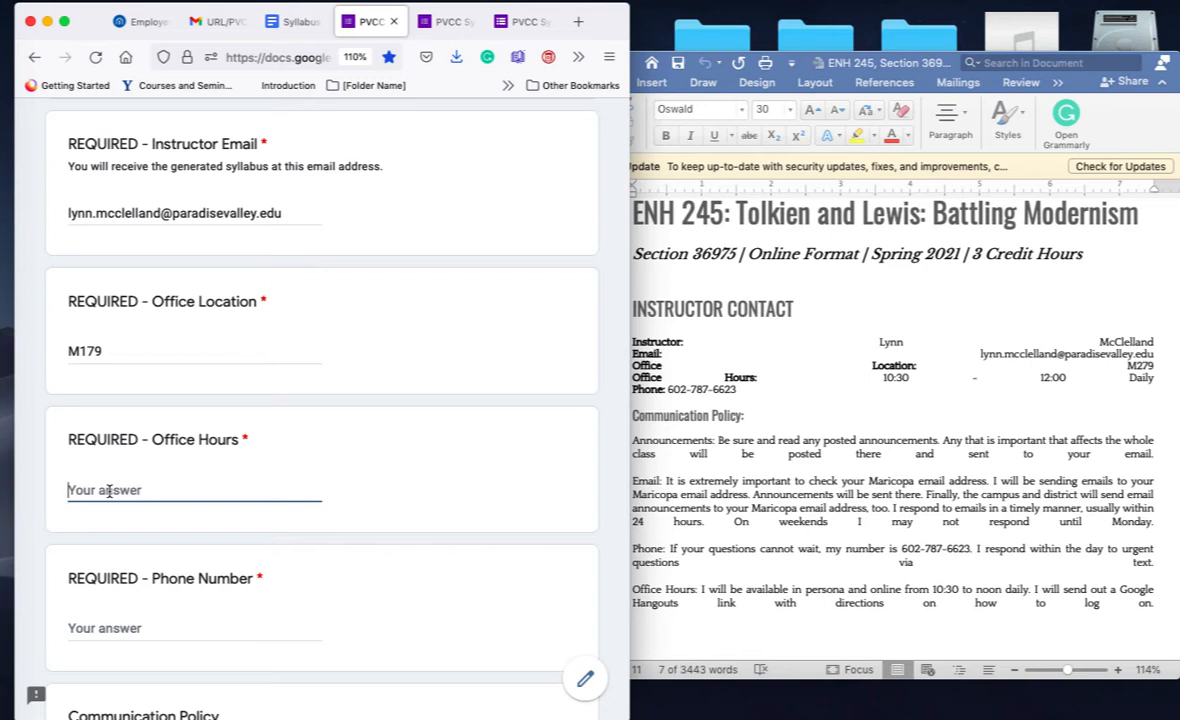
text(10:30)
scroll(60, 430, down, 2)
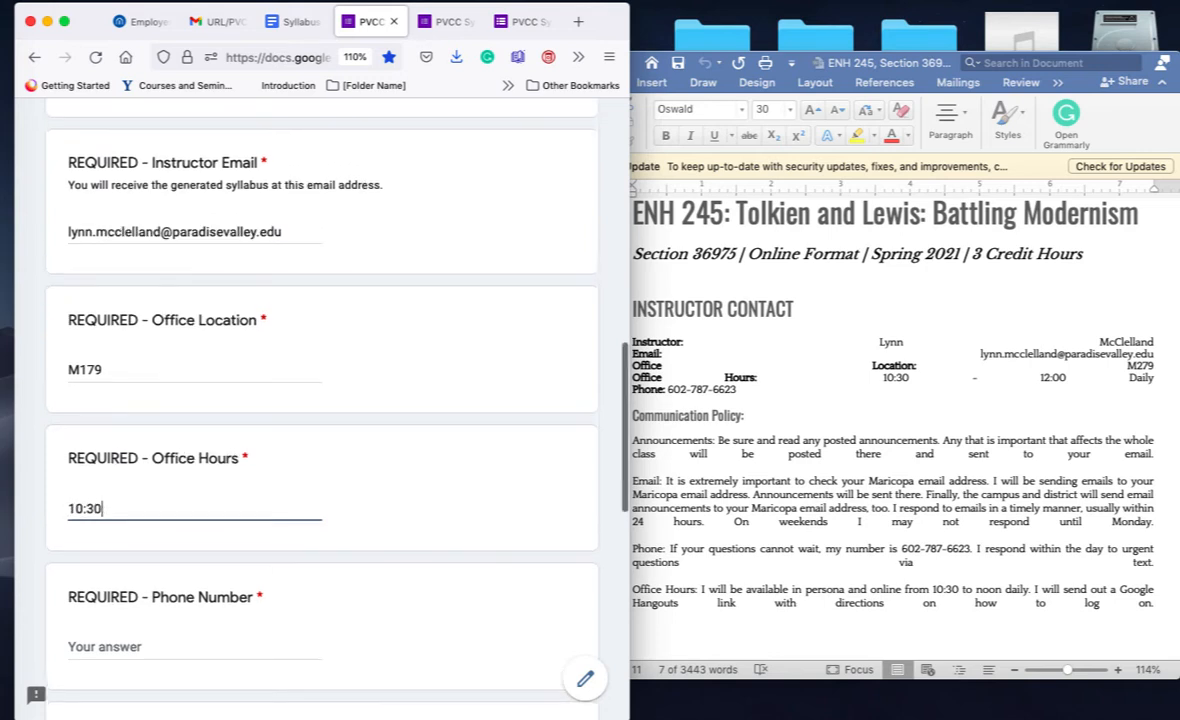
click(119, 535)
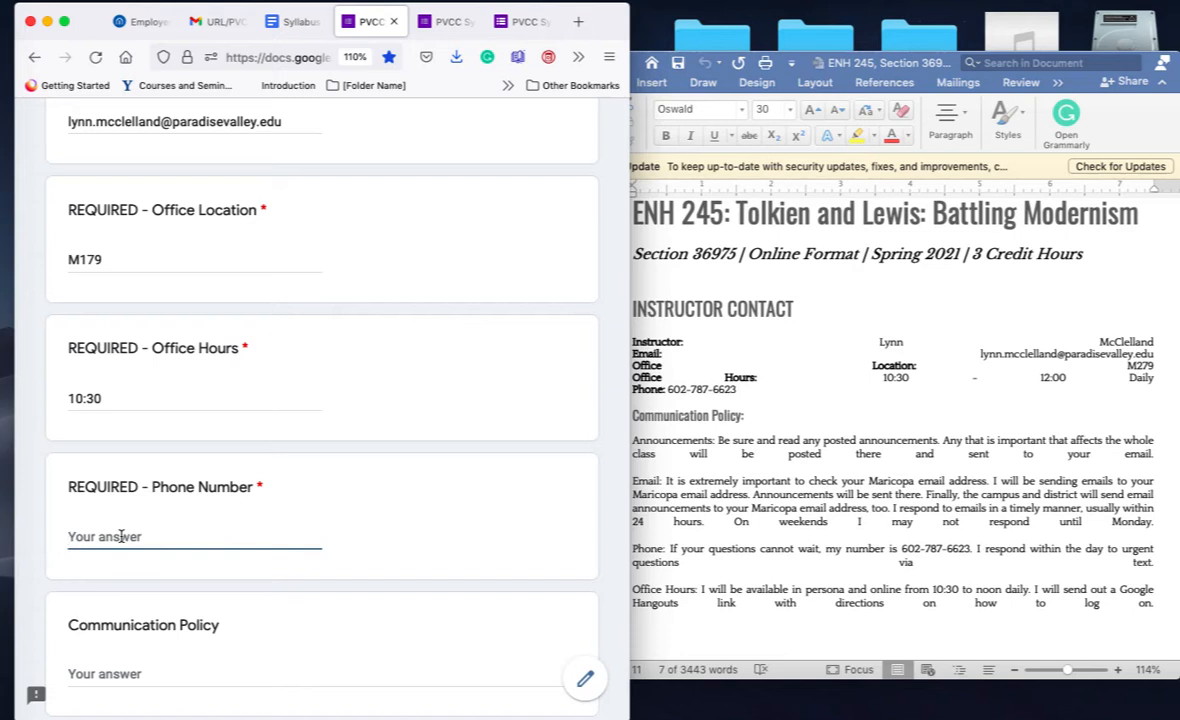
scroll(105, 518, down, 2)
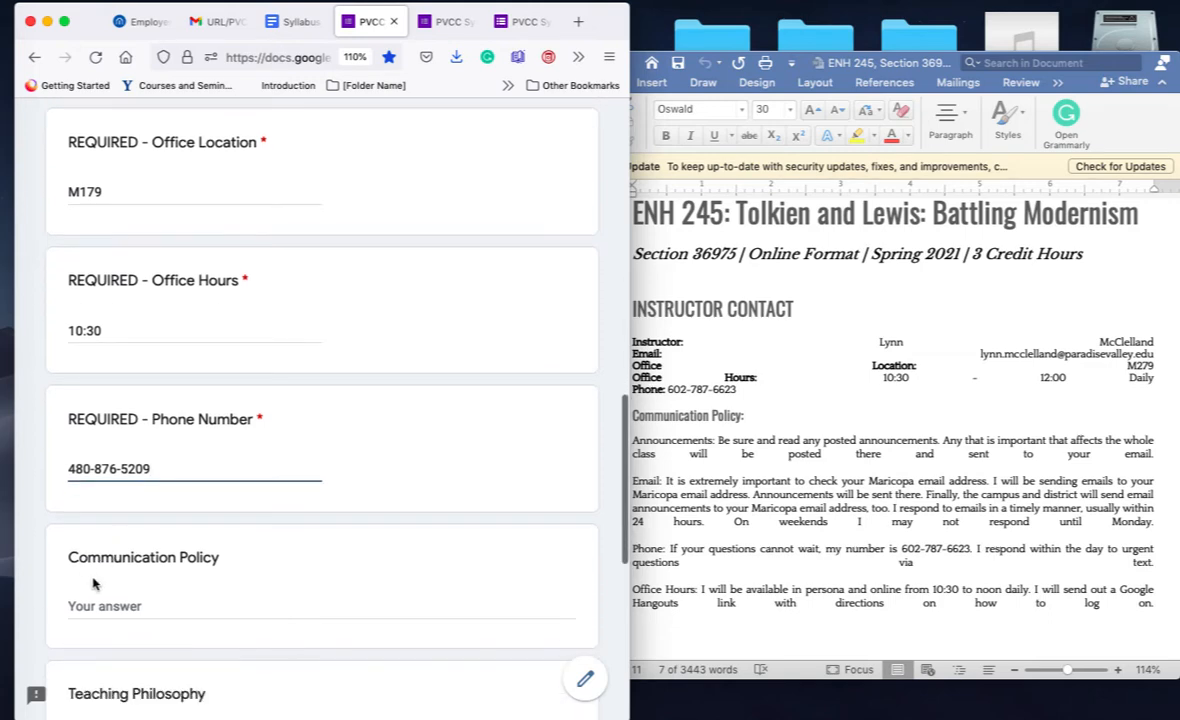
Step: Paste the four Communication Policy paragraphs from the Word syllabus into the Communication Policy answer
click(692, 424)
scroll(750, 472, down, 1)
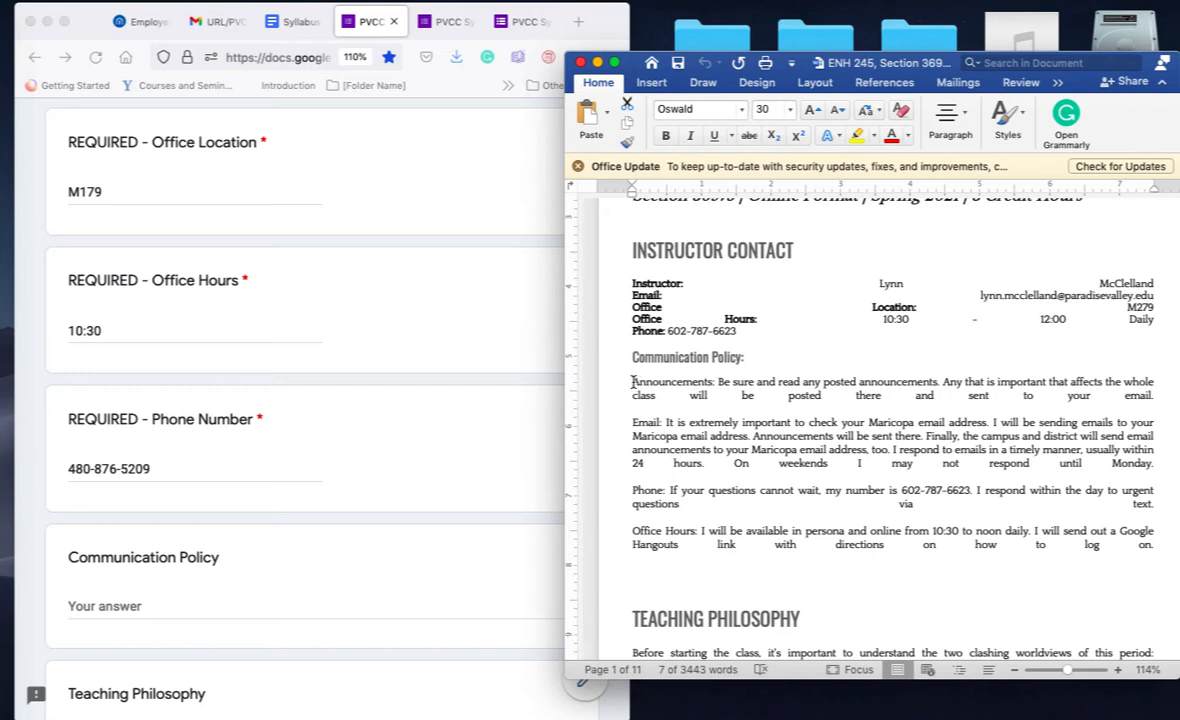
drag(632, 381, 1160, 550)
key(super+c)
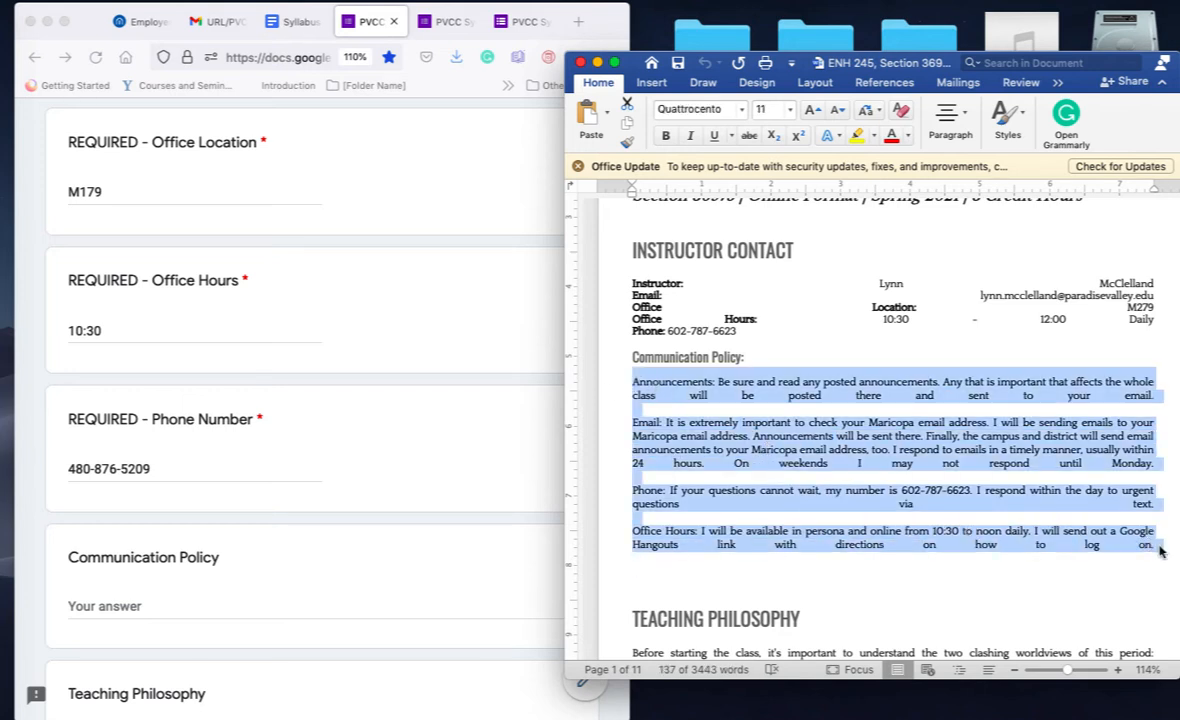
click(238, 575)
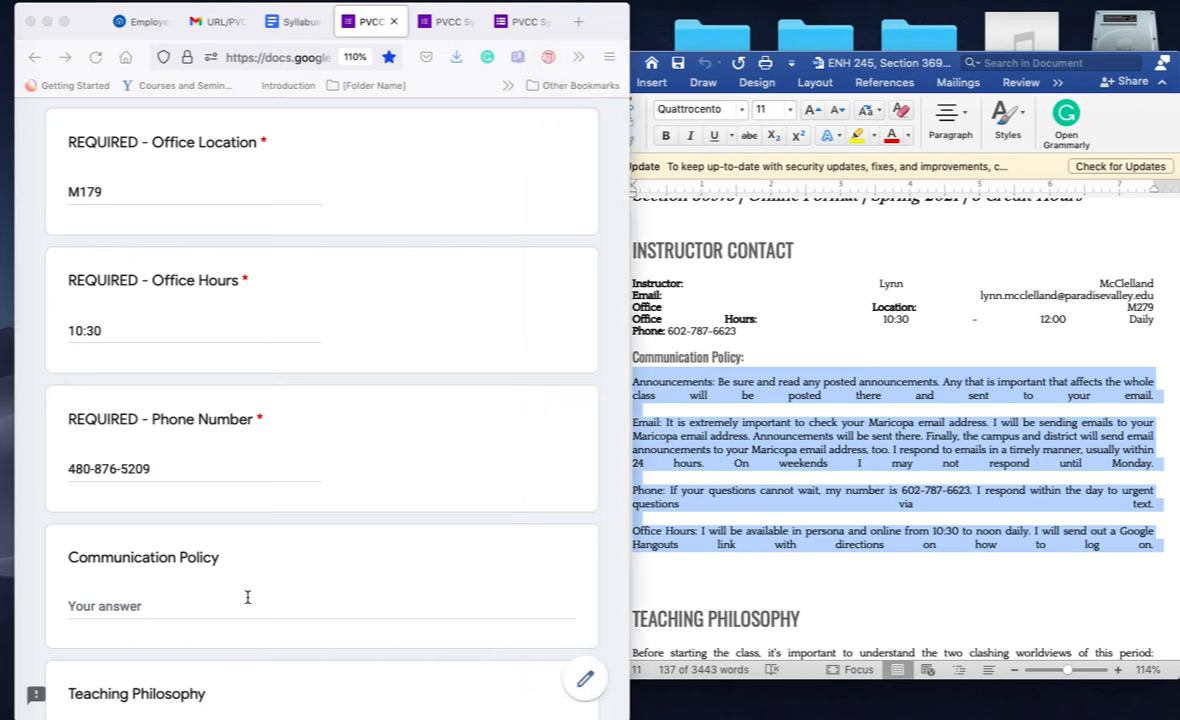
click(229, 601)
key(super+v)
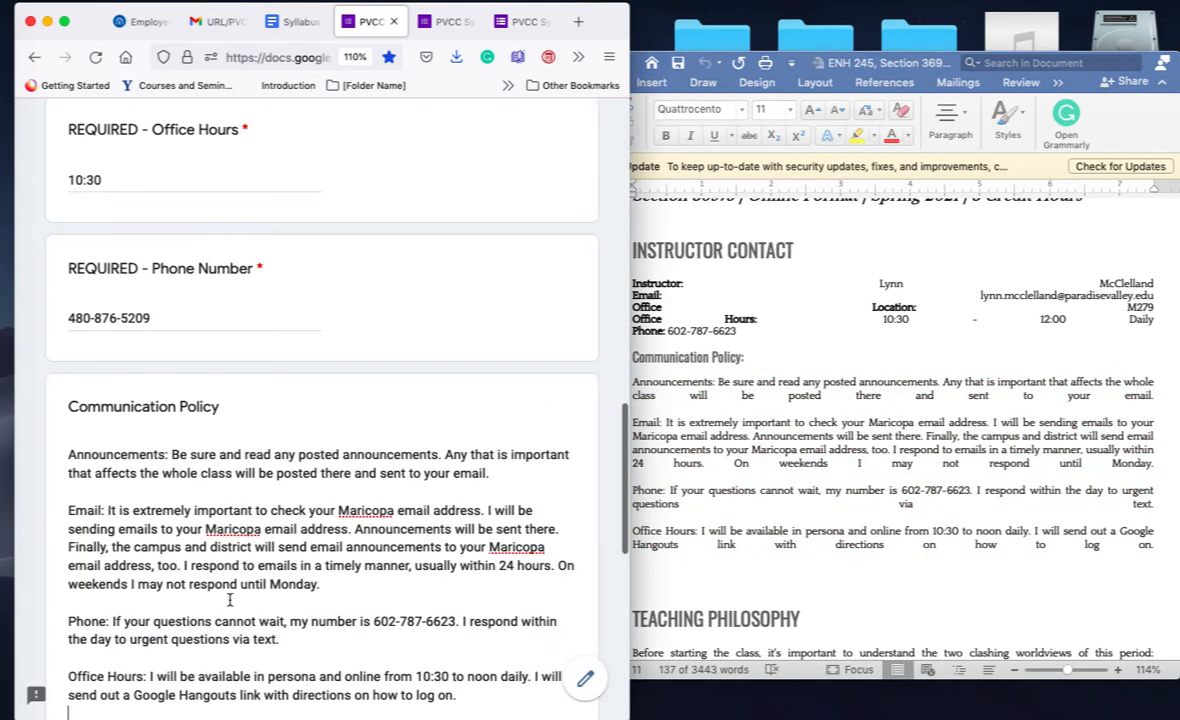
scroll(229, 601, down, 3)
scroll(229, 604, down, 2)
Step: Copy both Teaching Philosophy paragraphs from the syllabus into the Teaching Philosophy answer
click(229, 600)
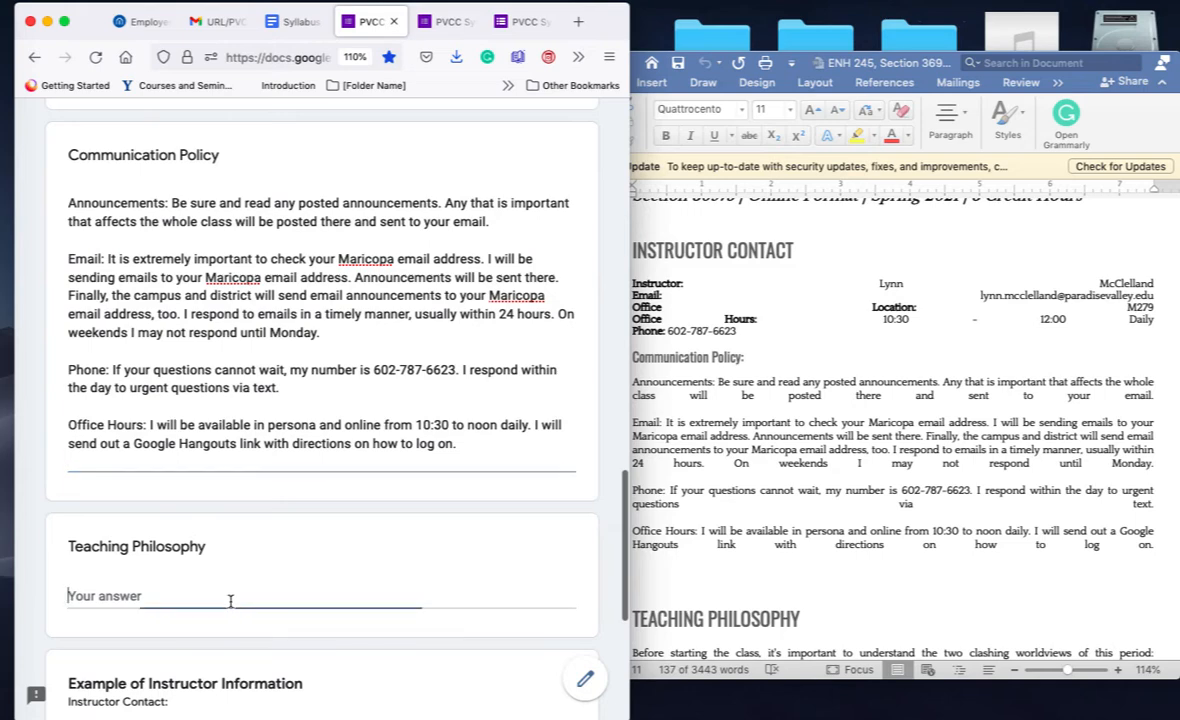
scroll(857, 520, down, 4)
click(857, 520)
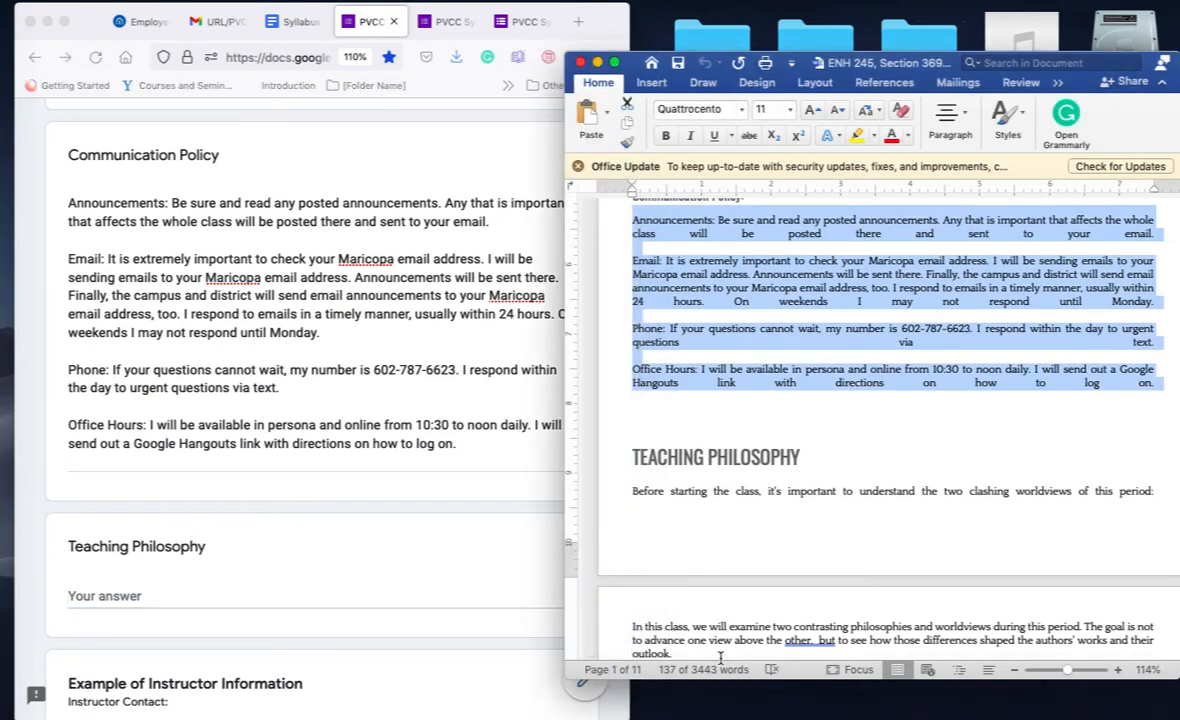
scroll(665, 600, down, 4)
scroll(689, 574, up, 2)
scroll(689, 574, up, 1)
click(653, 456)
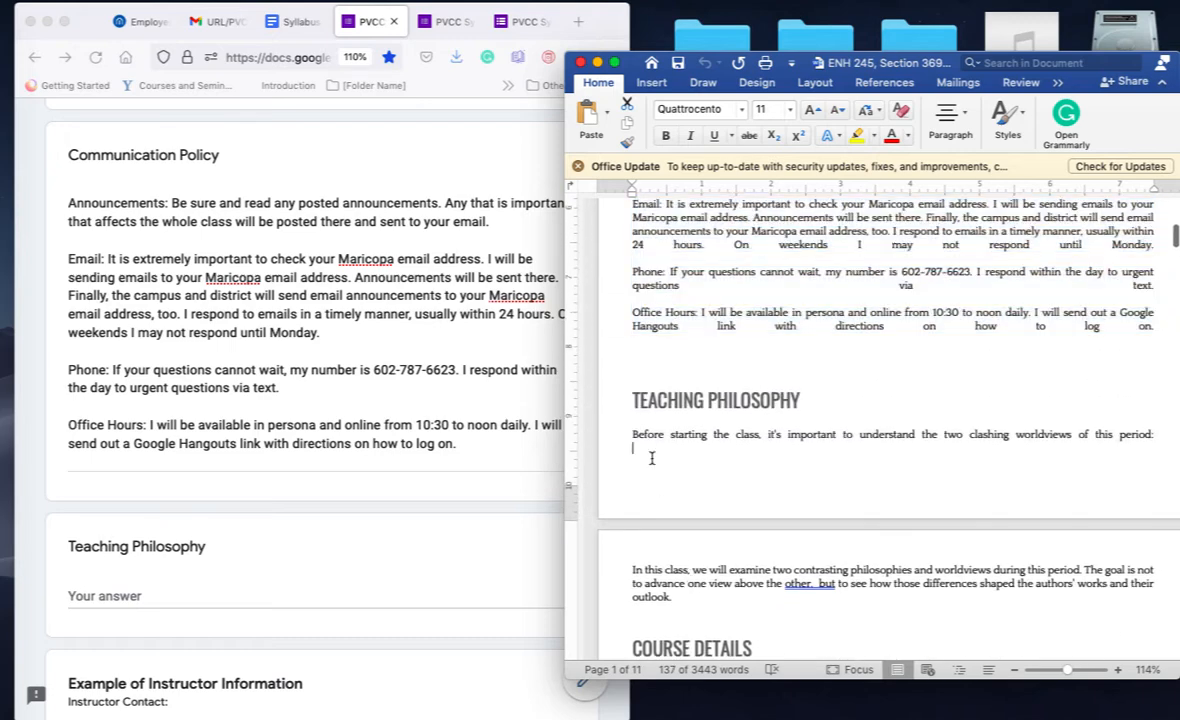
drag(629, 438, 697, 600)
key(super+c)
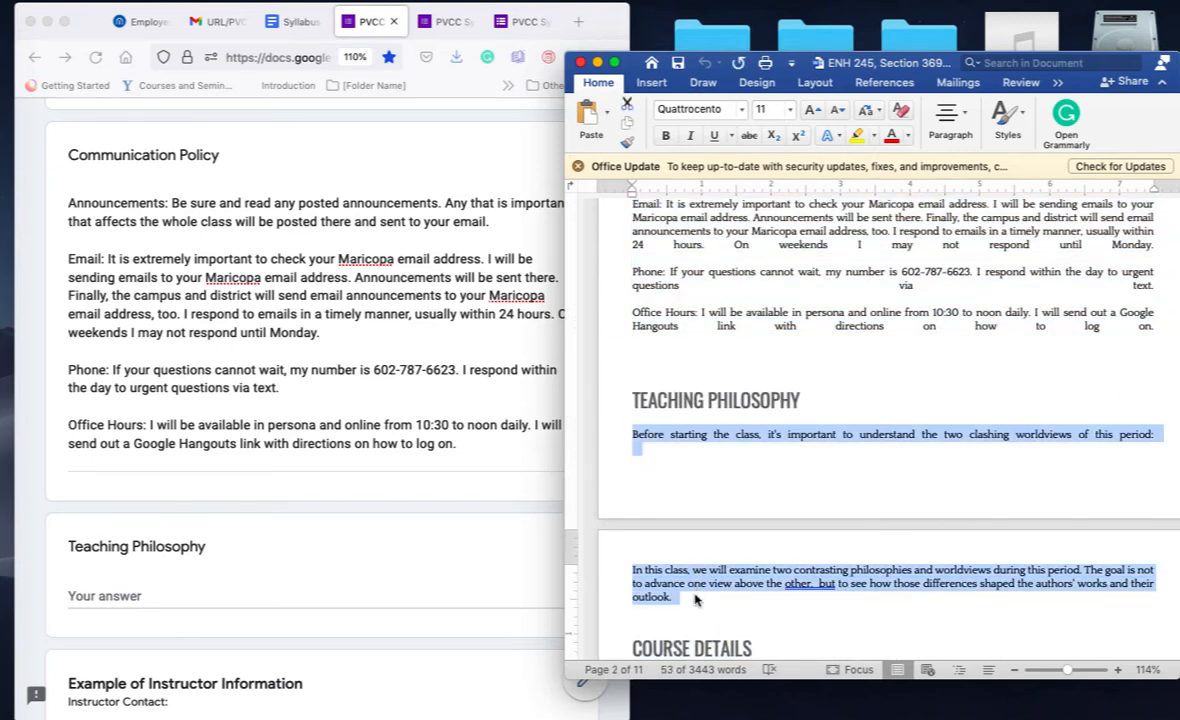
click(370, 595)
key(super+v)
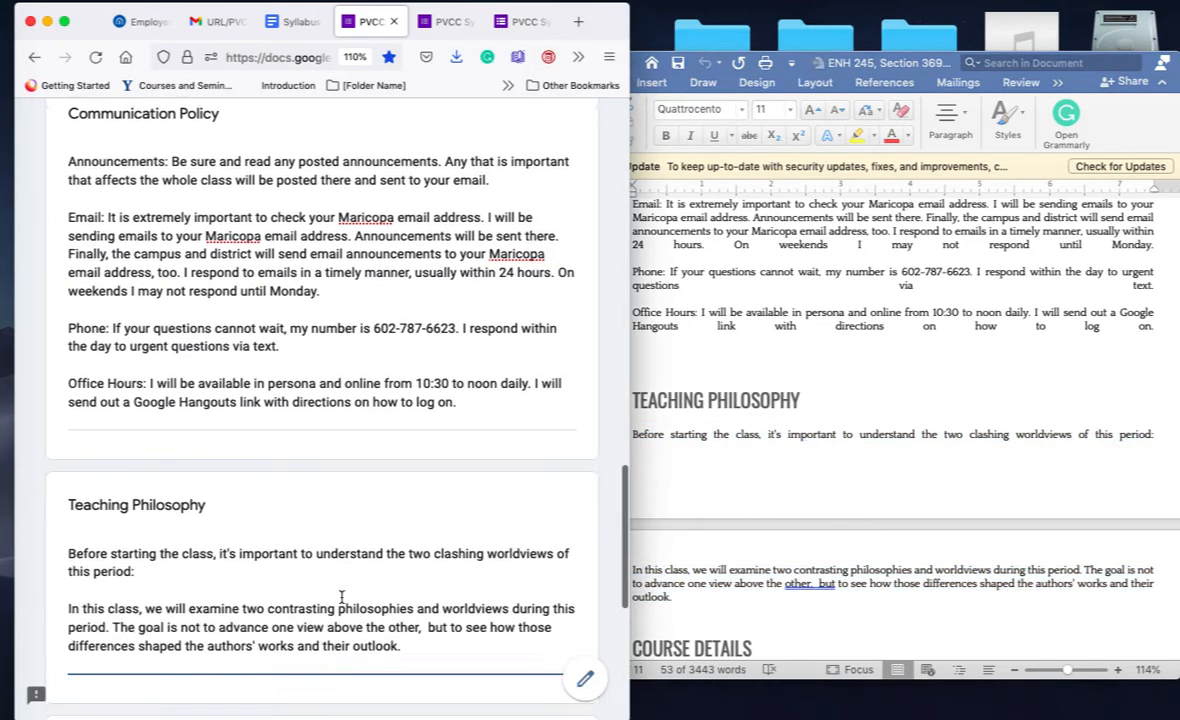
scroll(341, 597, down, 10)
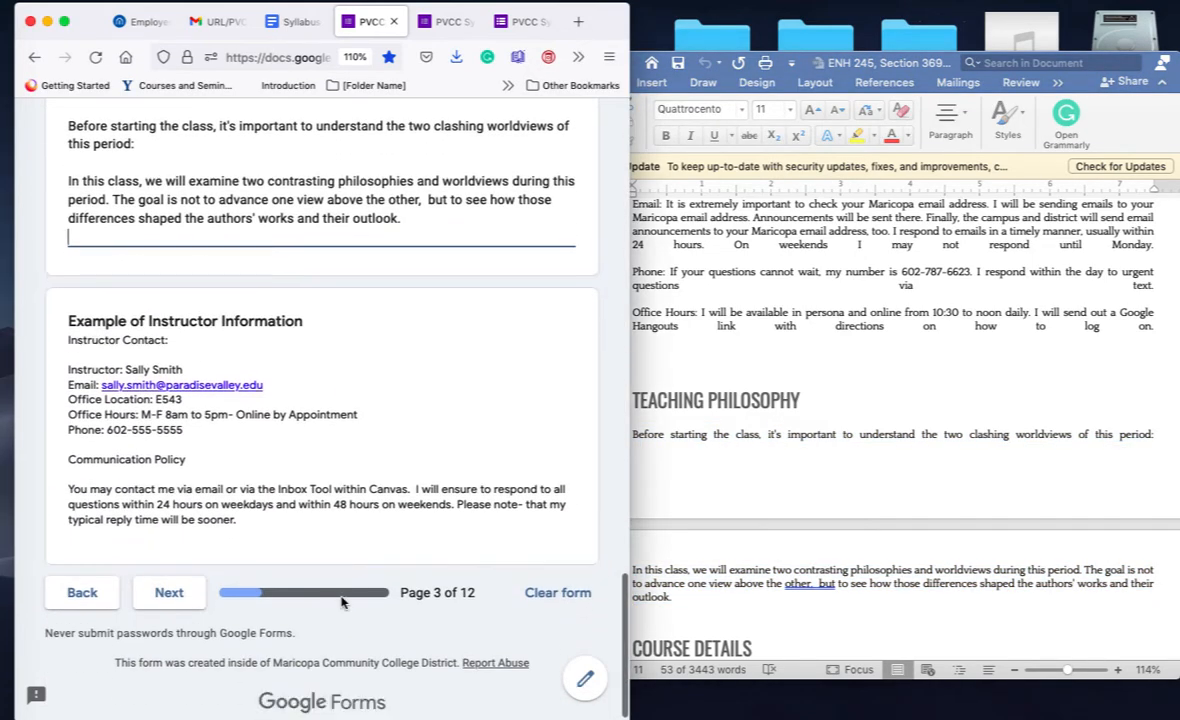
scroll(341, 599, down, 2)
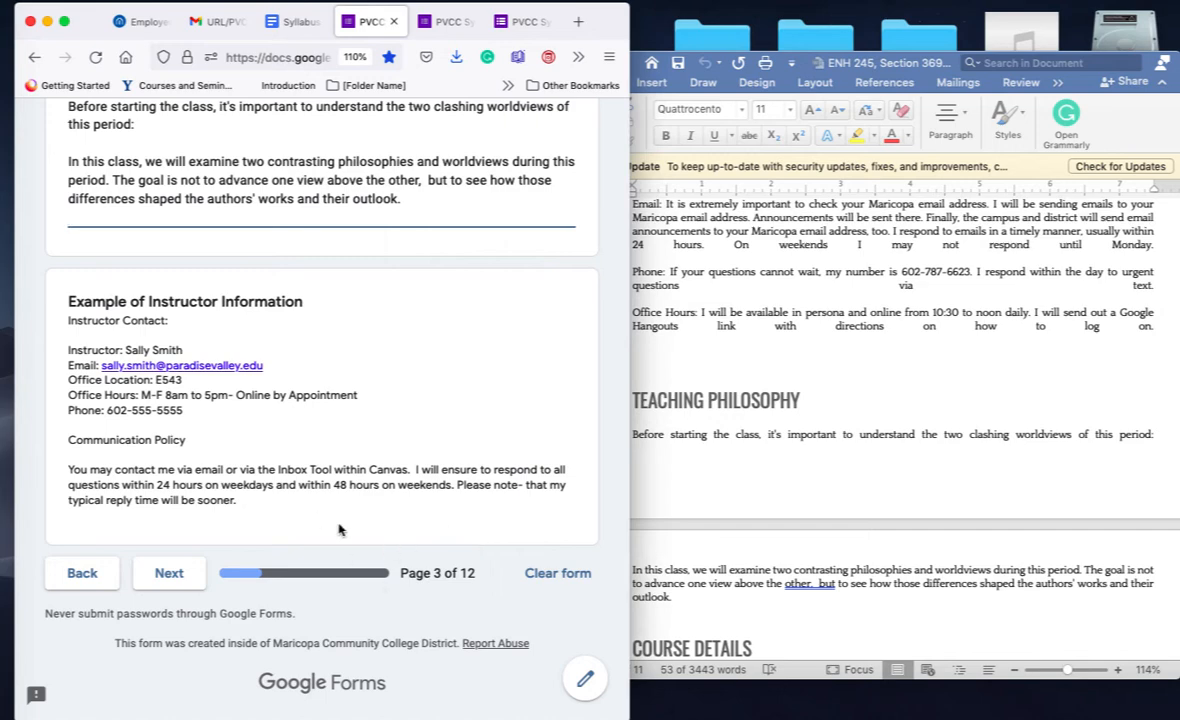
Step: On the Course Details page, enter Online as the classroom location
click(169, 574)
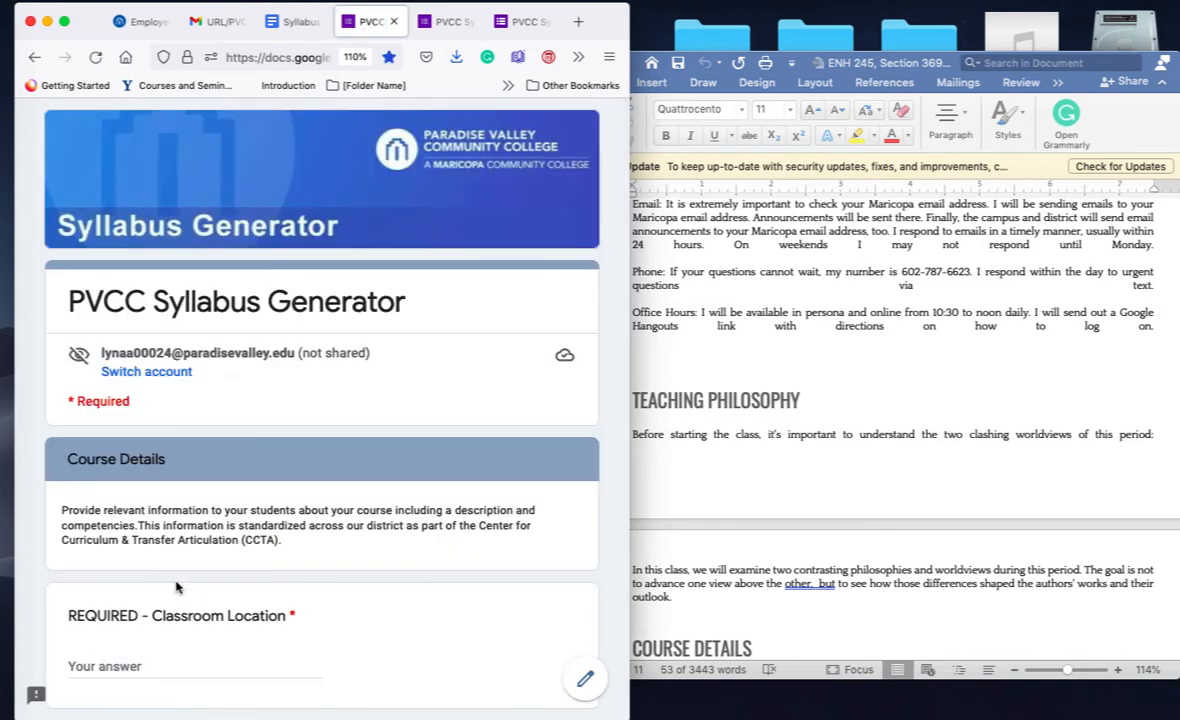
scroll(176, 588, down, 2)
scroll(176, 588, down, 5)
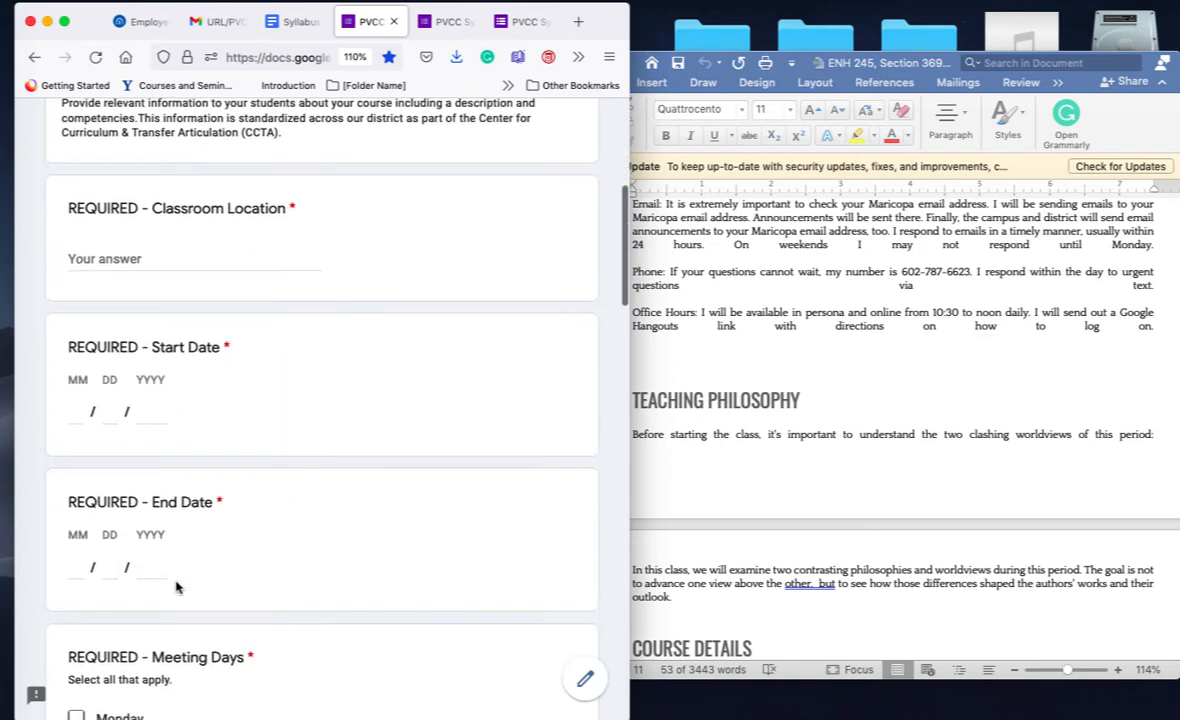
scroll(176, 590, down, 1)
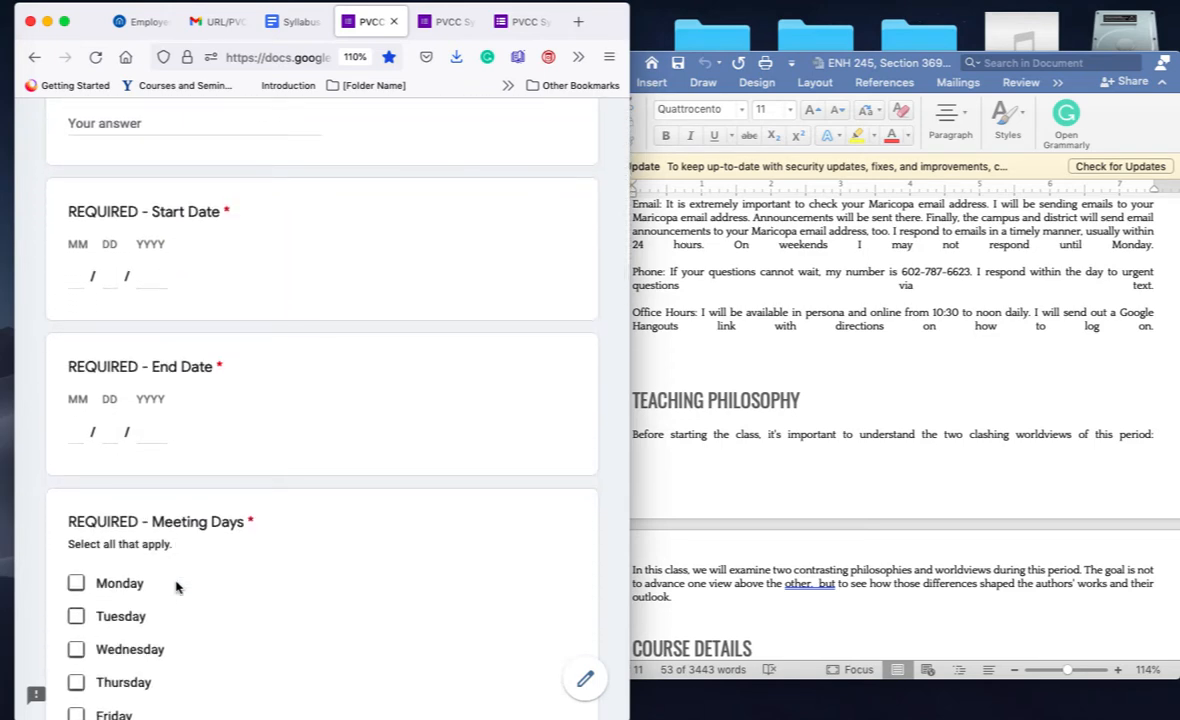
scroll(176, 588, down, 2)
scroll(176, 587, down, 2)
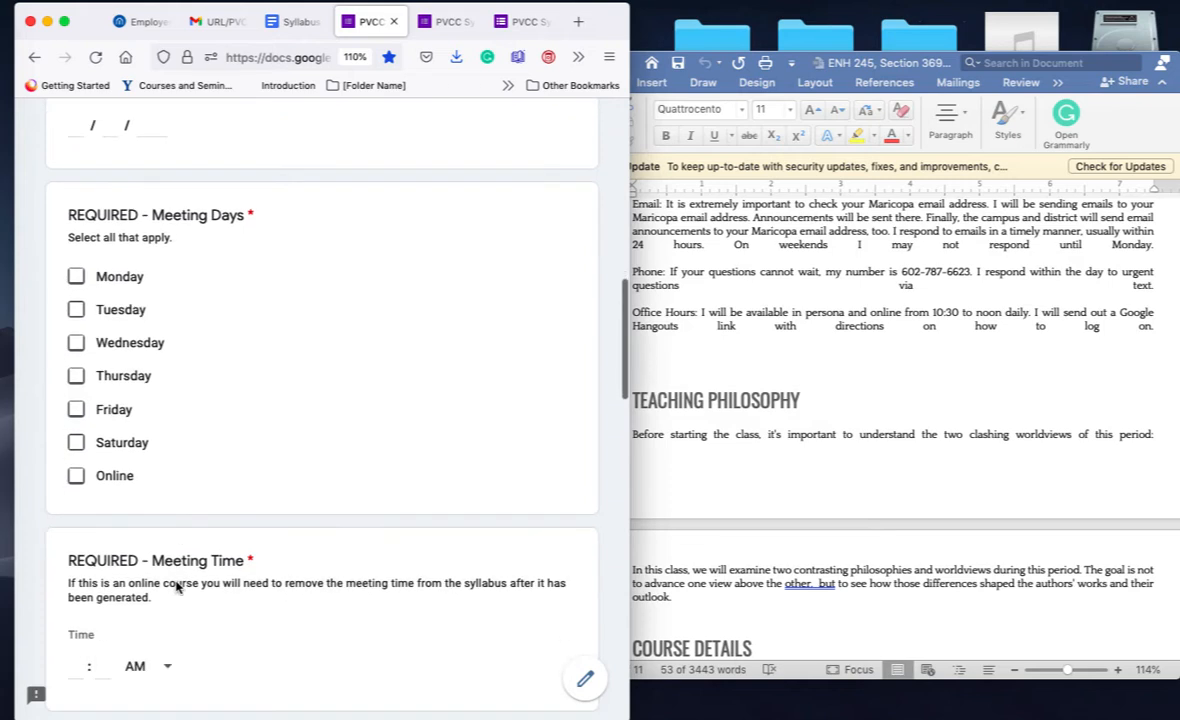
scroll(176, 587, up, 8)
scroll(176, 587, up, 4)
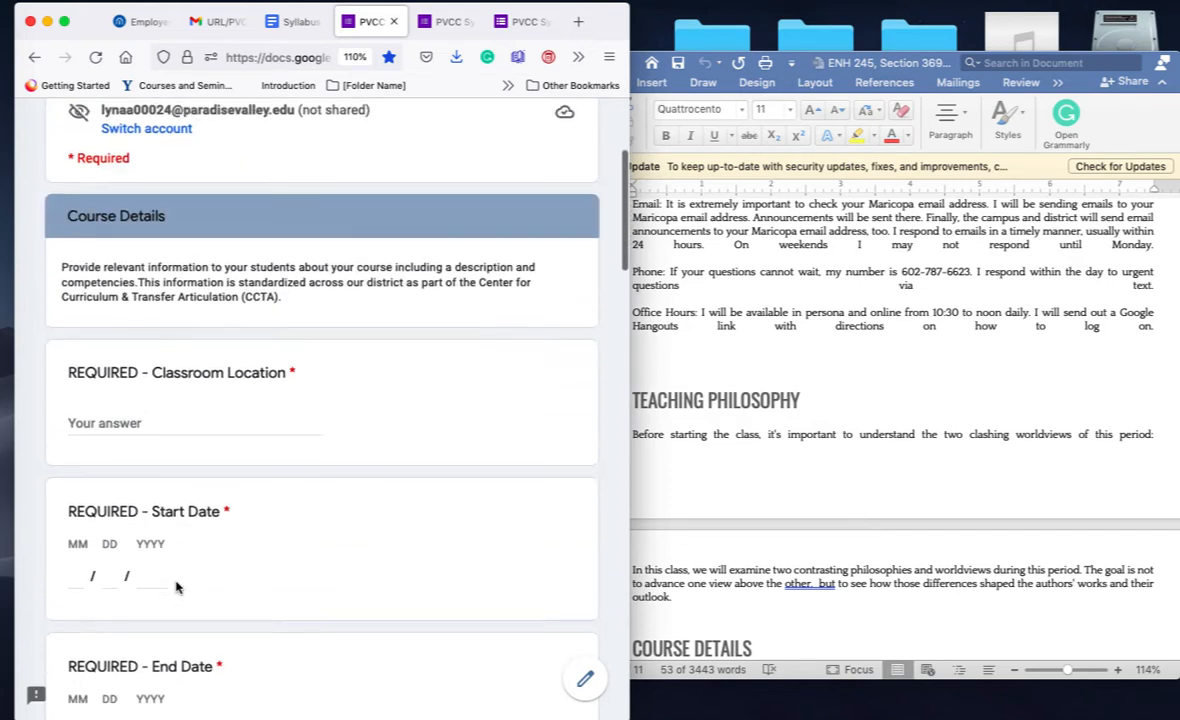
click(174, 435)
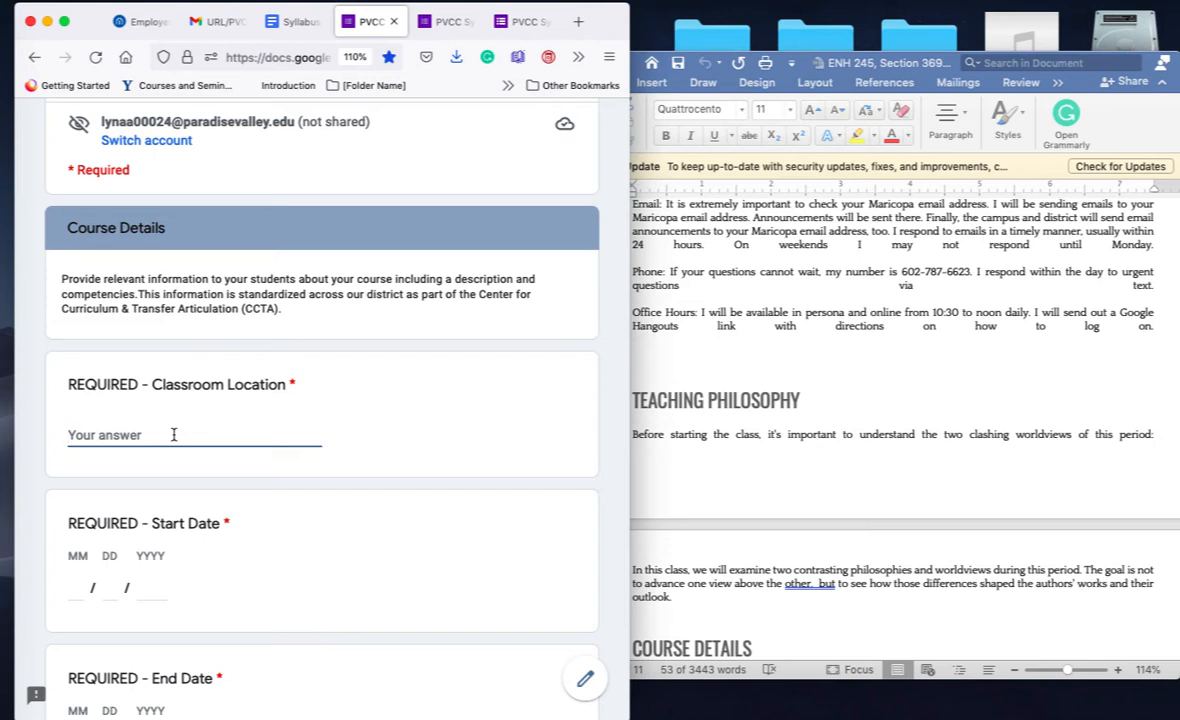
text(Online)
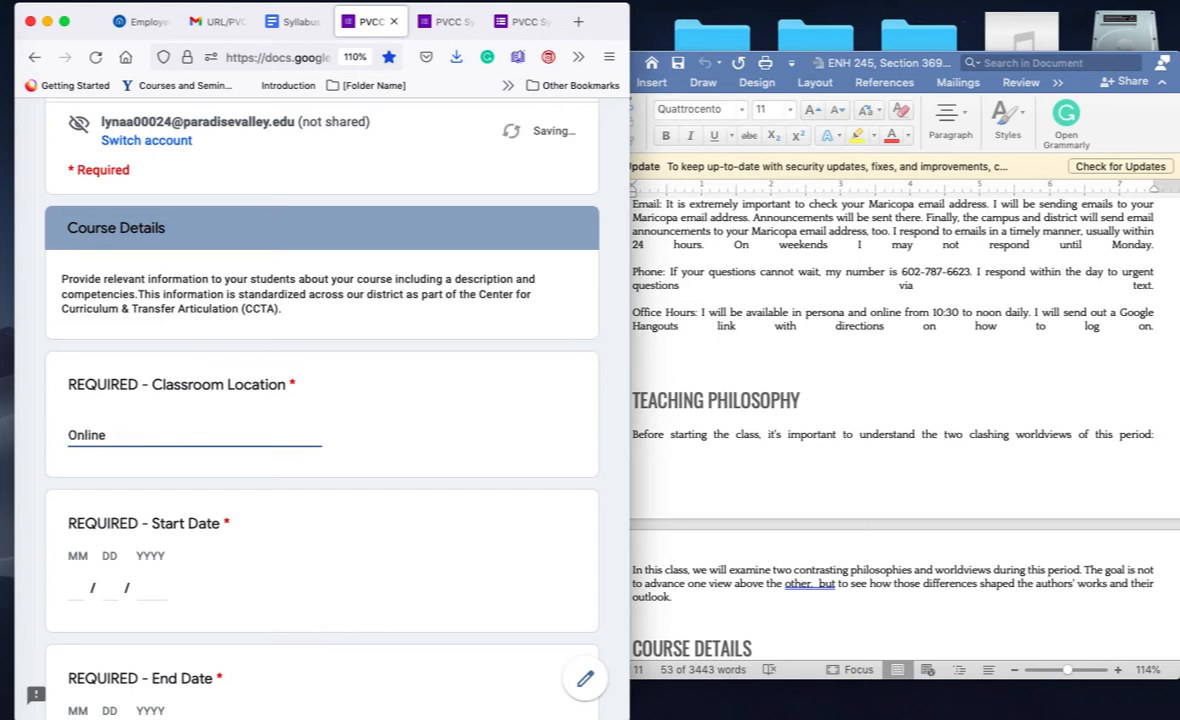
Step: Enter start date 01/18/2022 and end date 05/06/2022
scroll(174, 435, down, 1)
scroll(174, 437, down, 3)
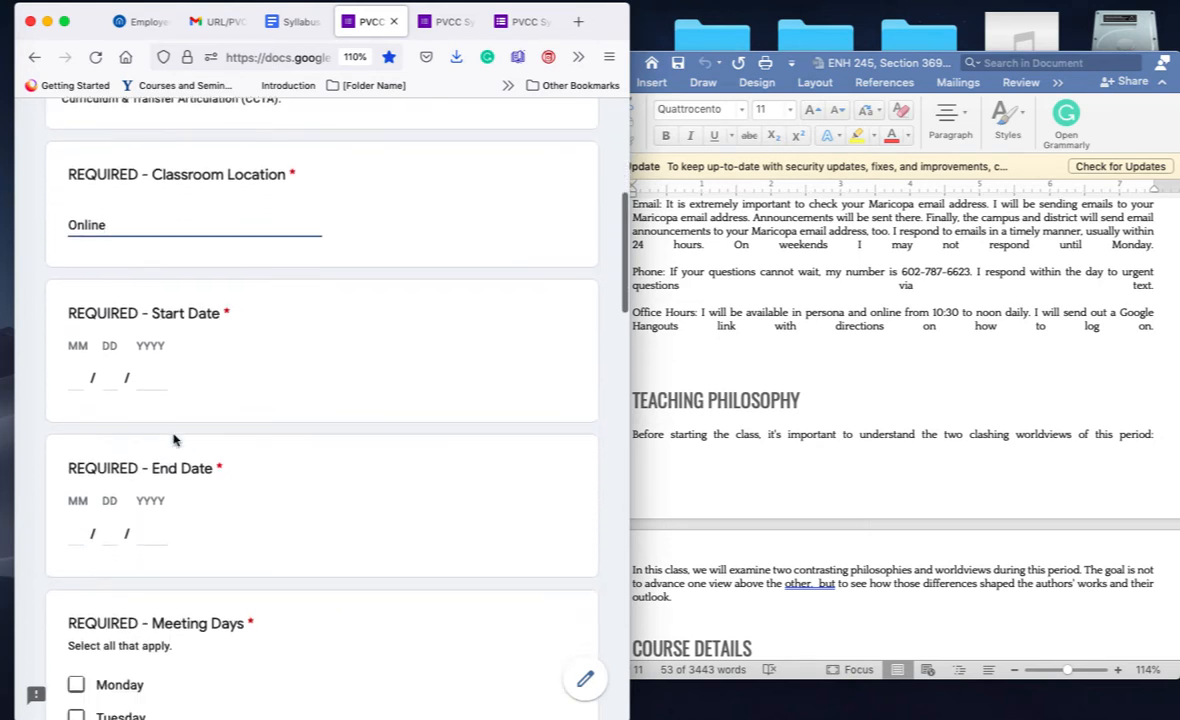
click(77, 376)
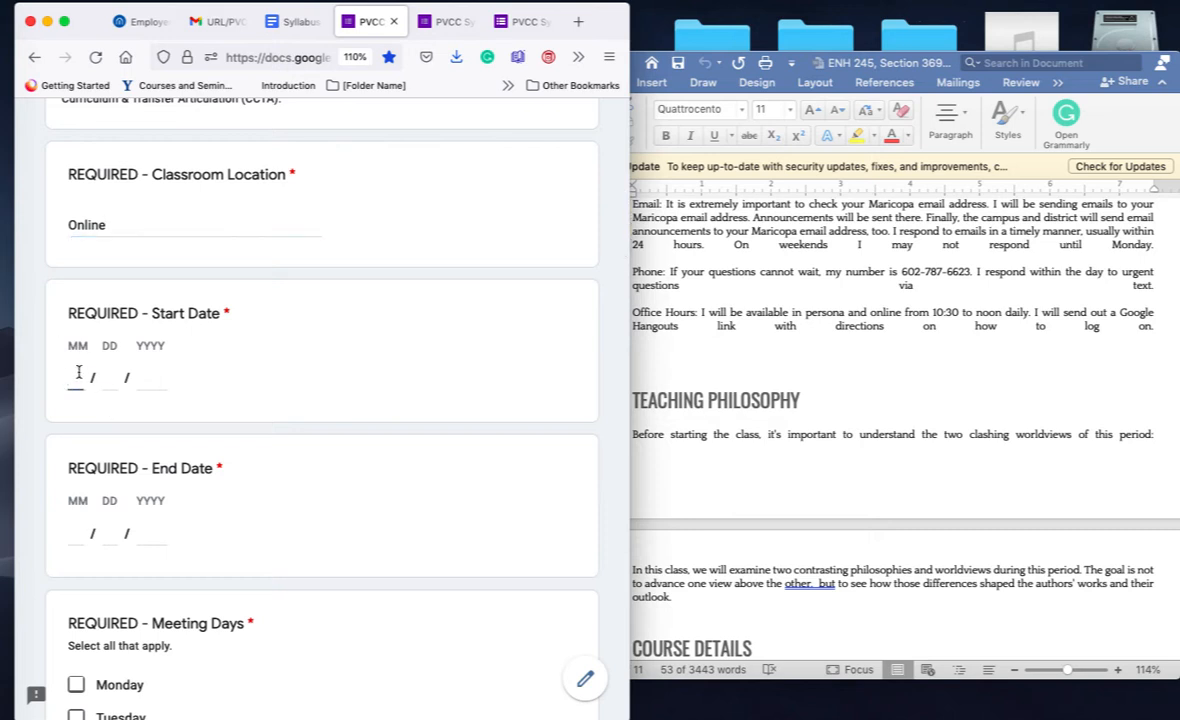
text(01 / 18 / )
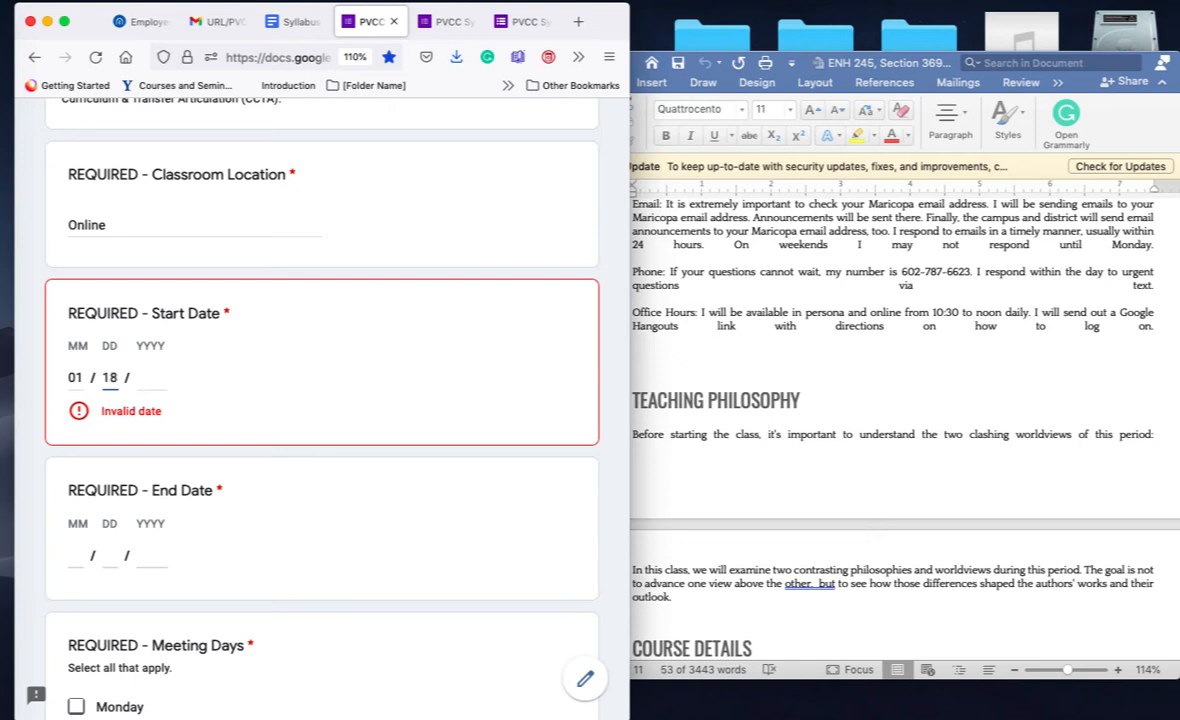
text(2)
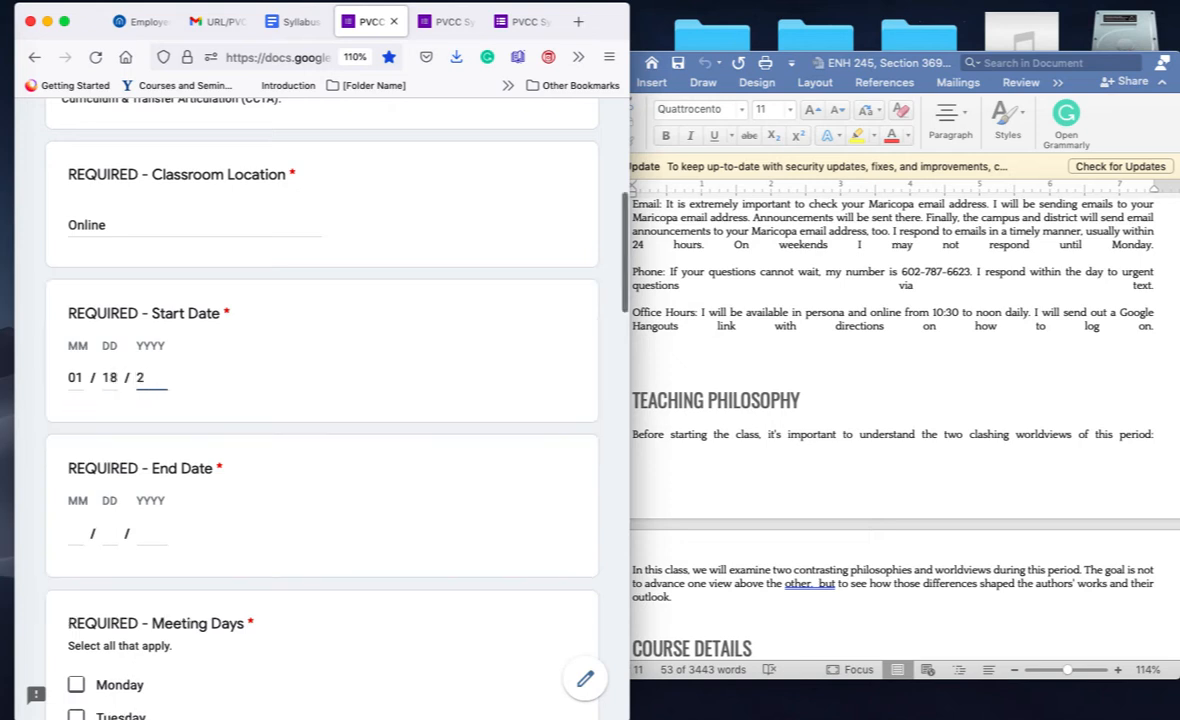
text(022)
click(80, 531)
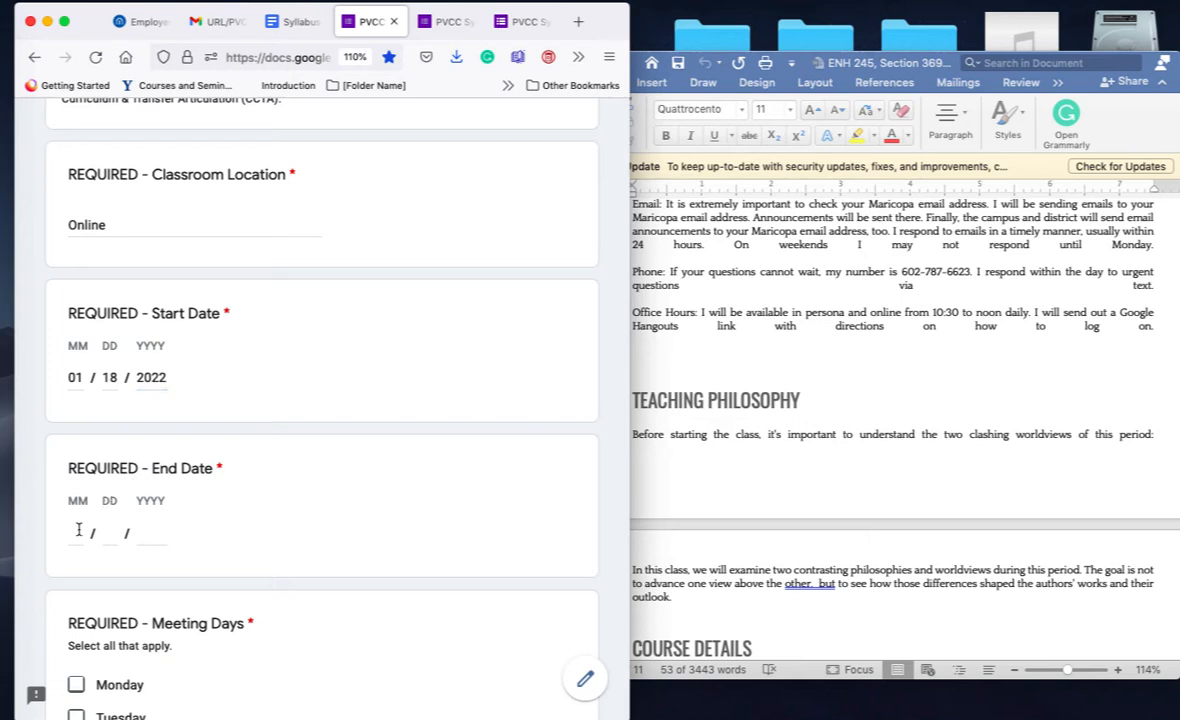
text(06)
key(BackSpace)
text(5)
click(109, 531)
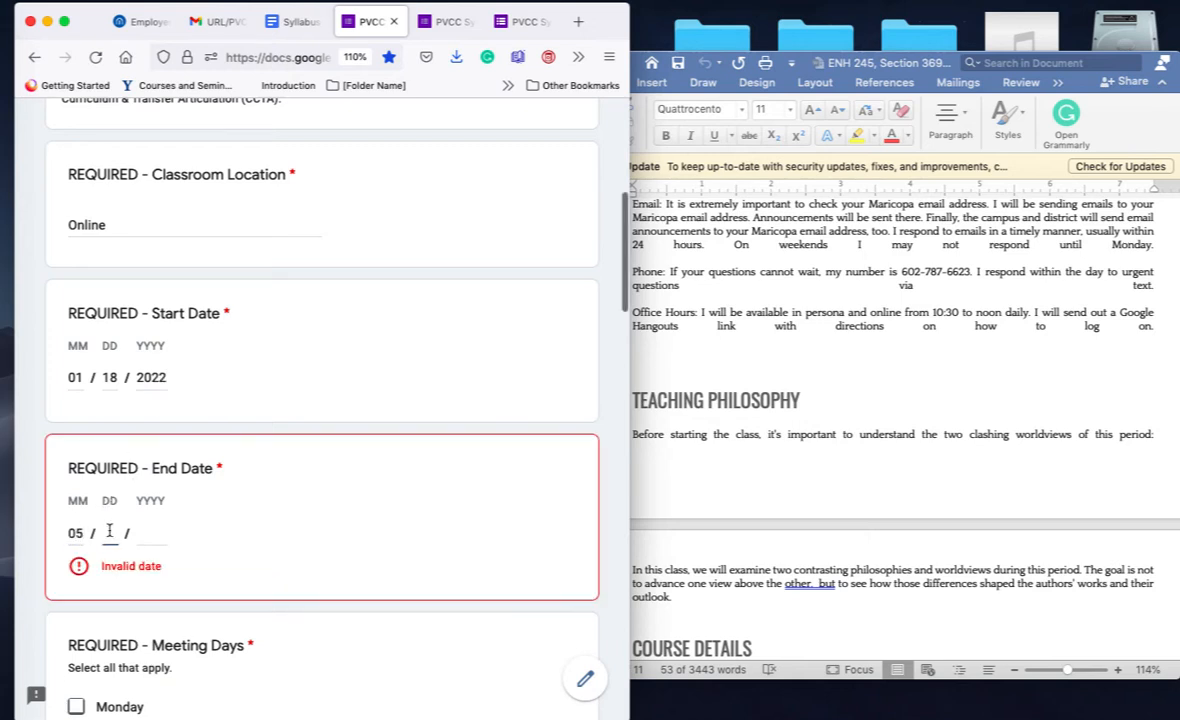
text(06 / )
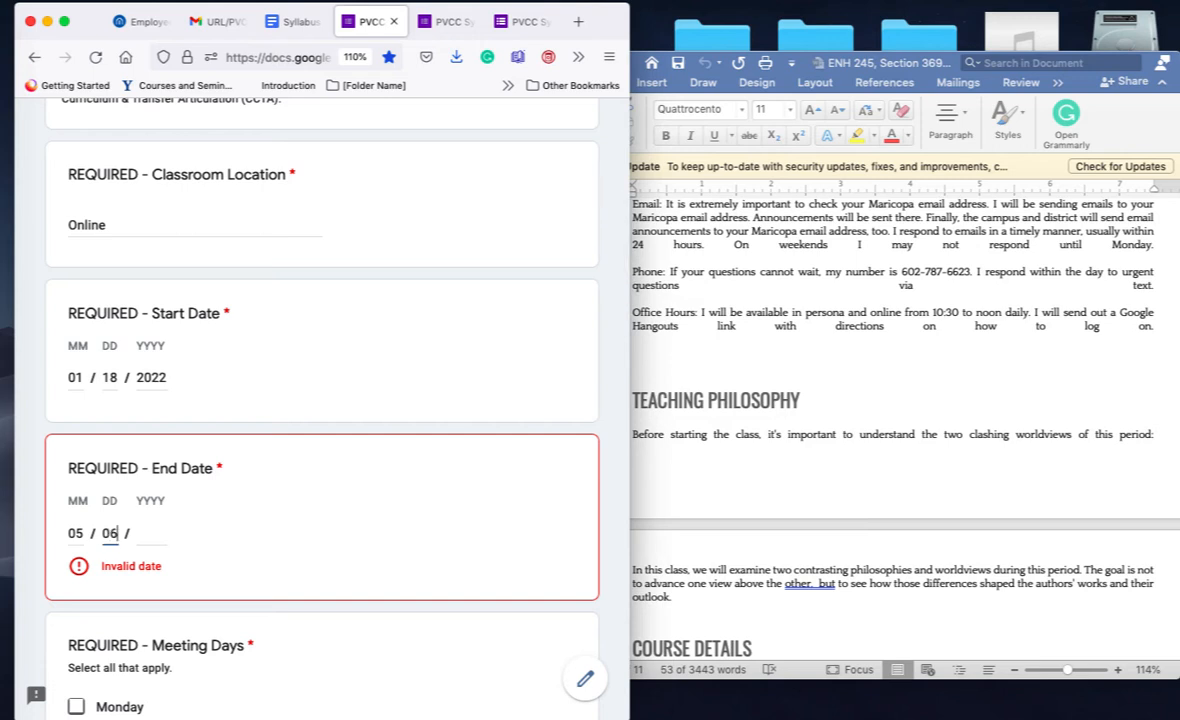
text(2)
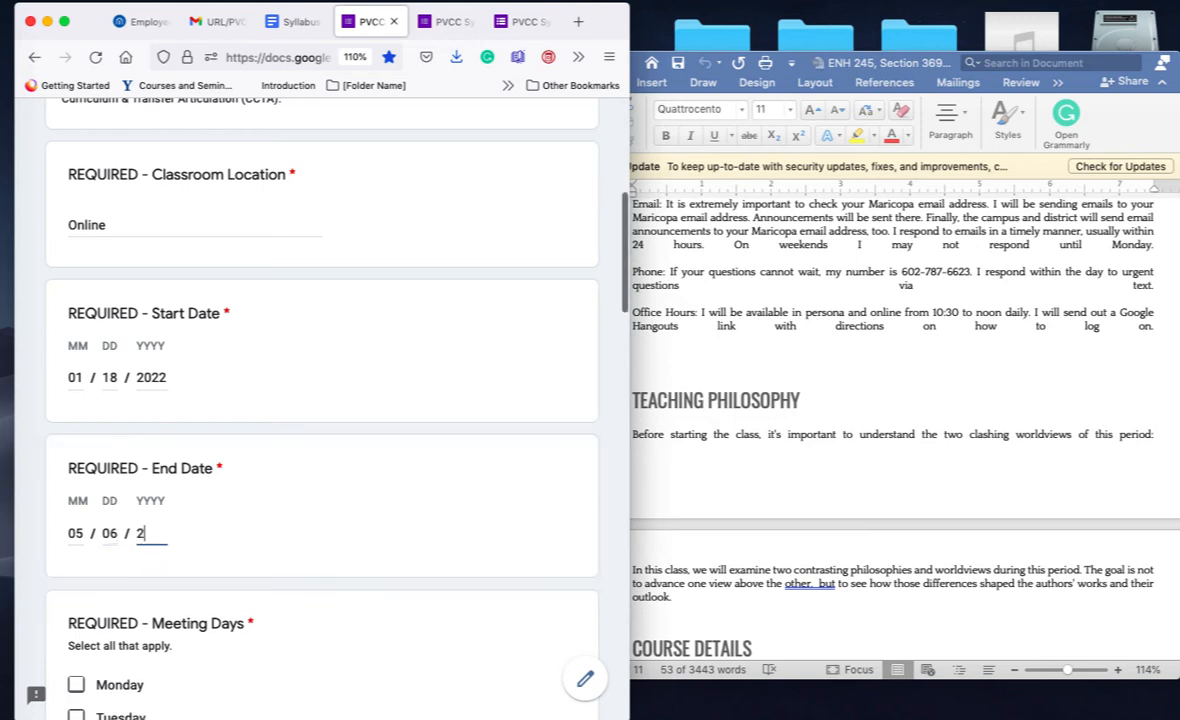
text(022)
Step: Check Monday and Wednesday as meeting days, leaving Online unchecked
scroll(320, 400, down, 8)
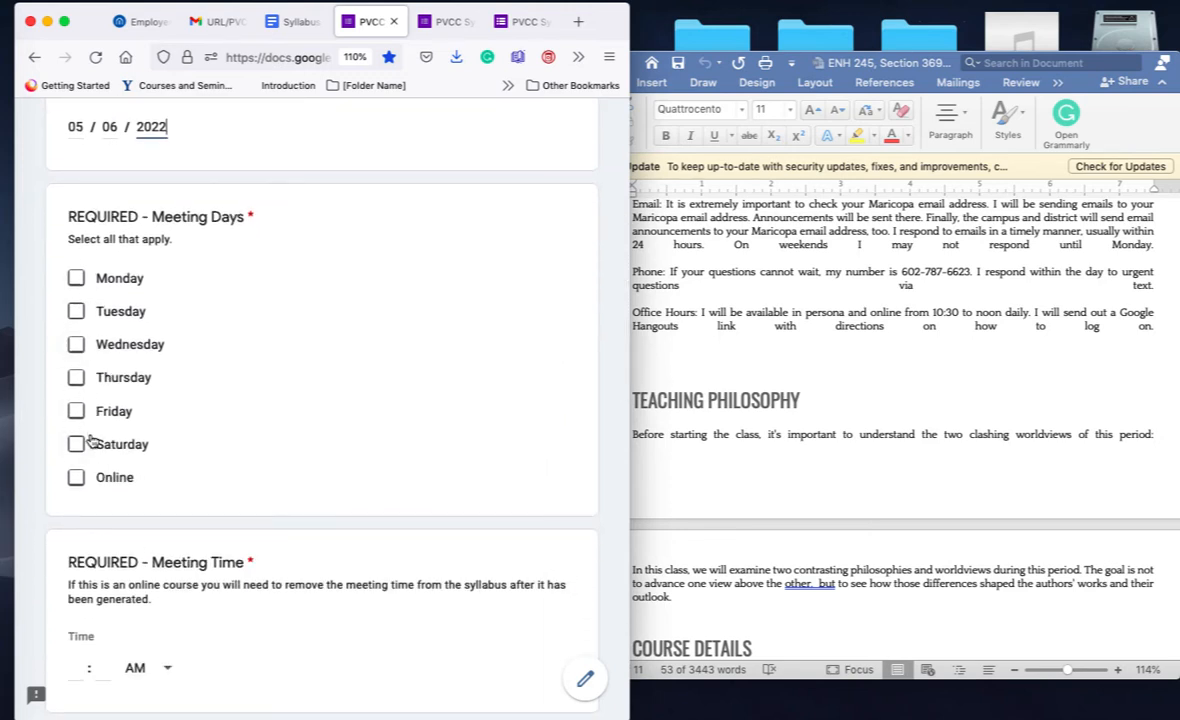
click(75, 278)
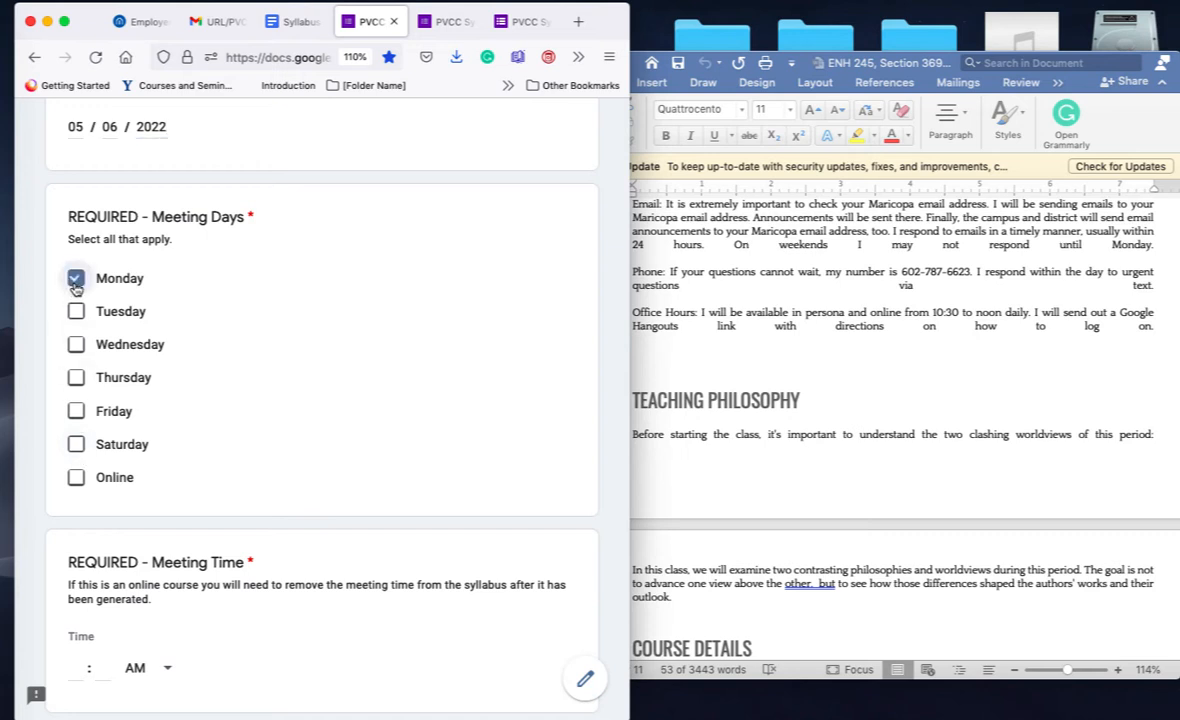
click(76, 345)
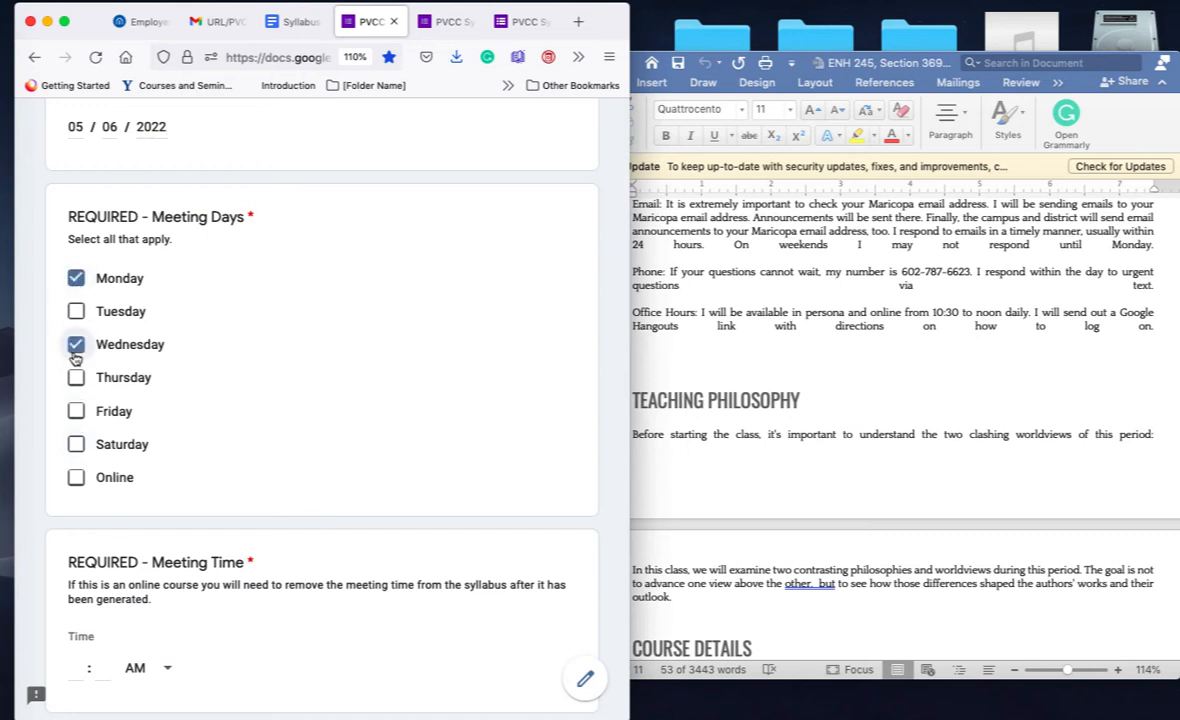
click(76, 344)
click(76, 278)
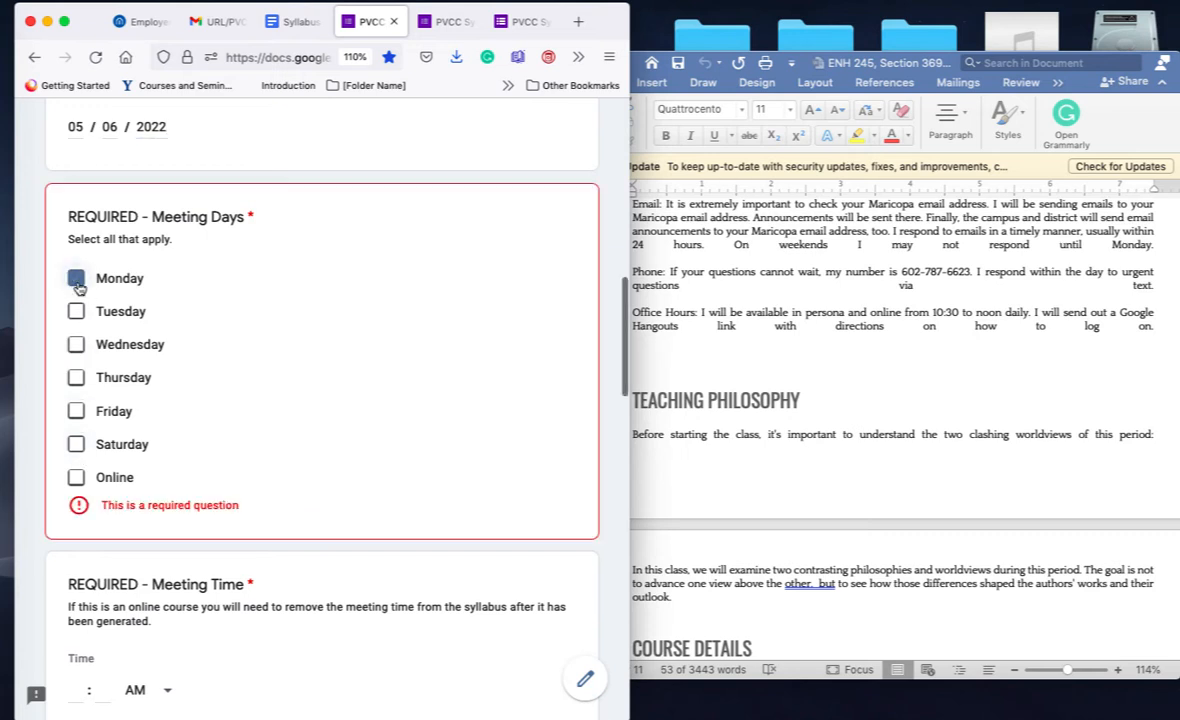
click(76, 477)
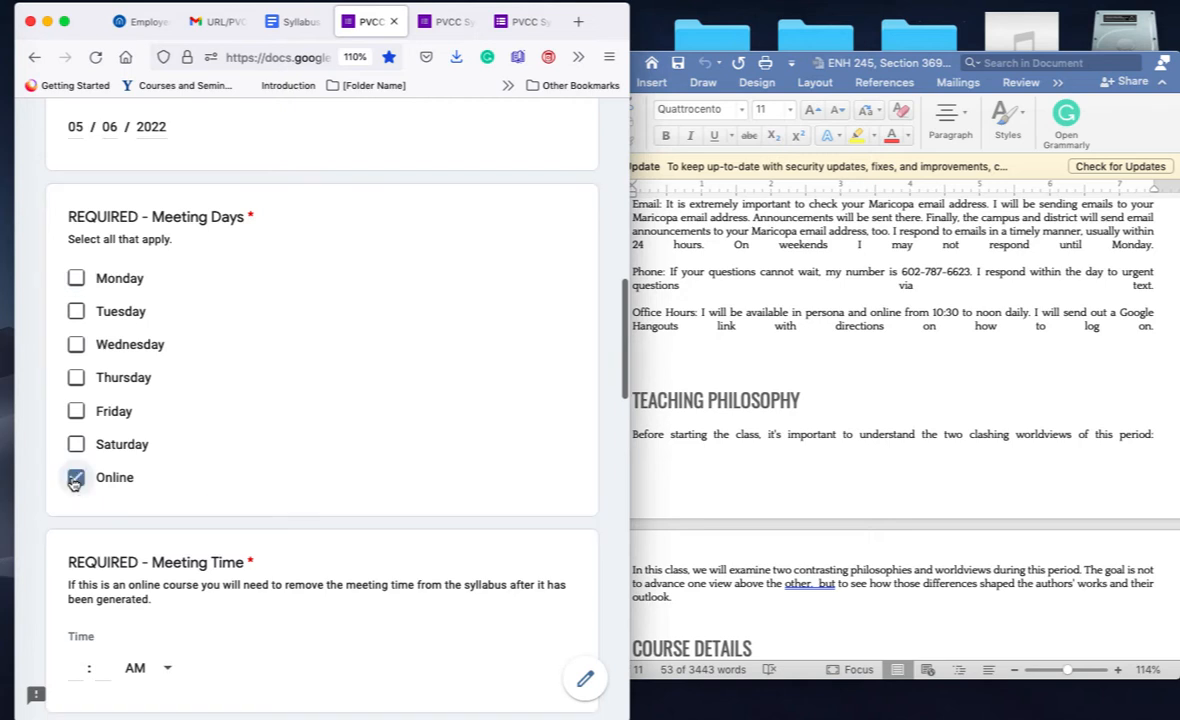
click(76, 278)
click(76, 344)
click(76, 478)
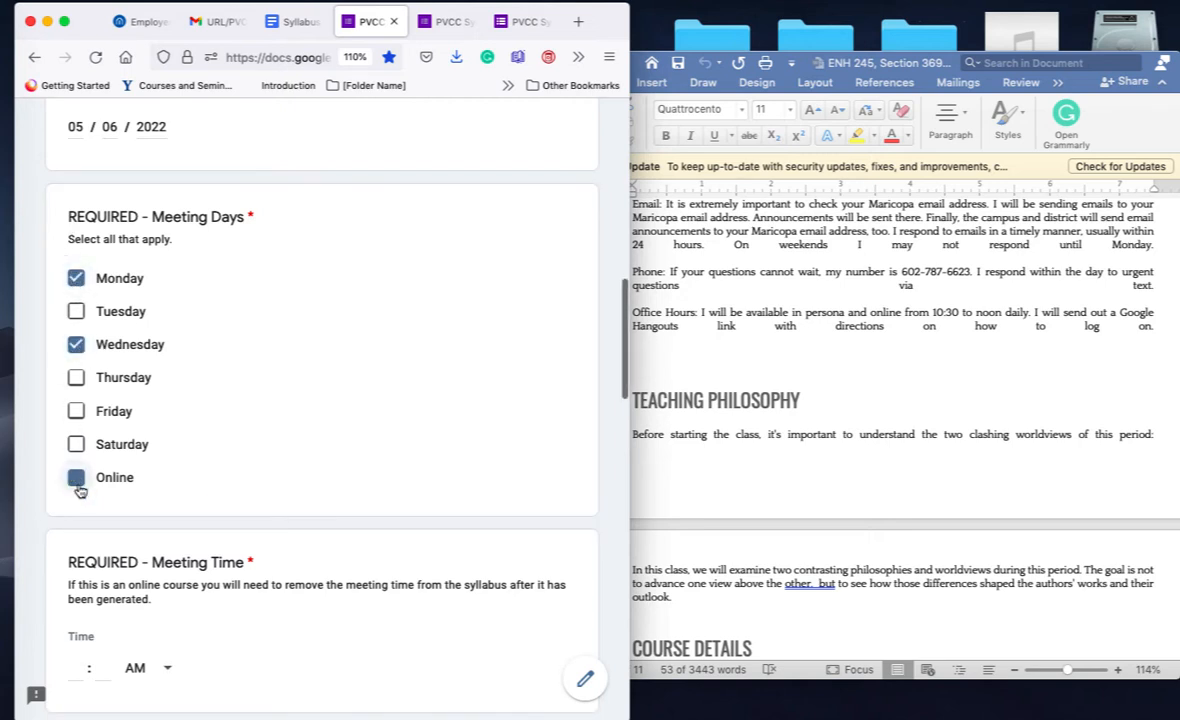
scroll(193, 538, down, 3)
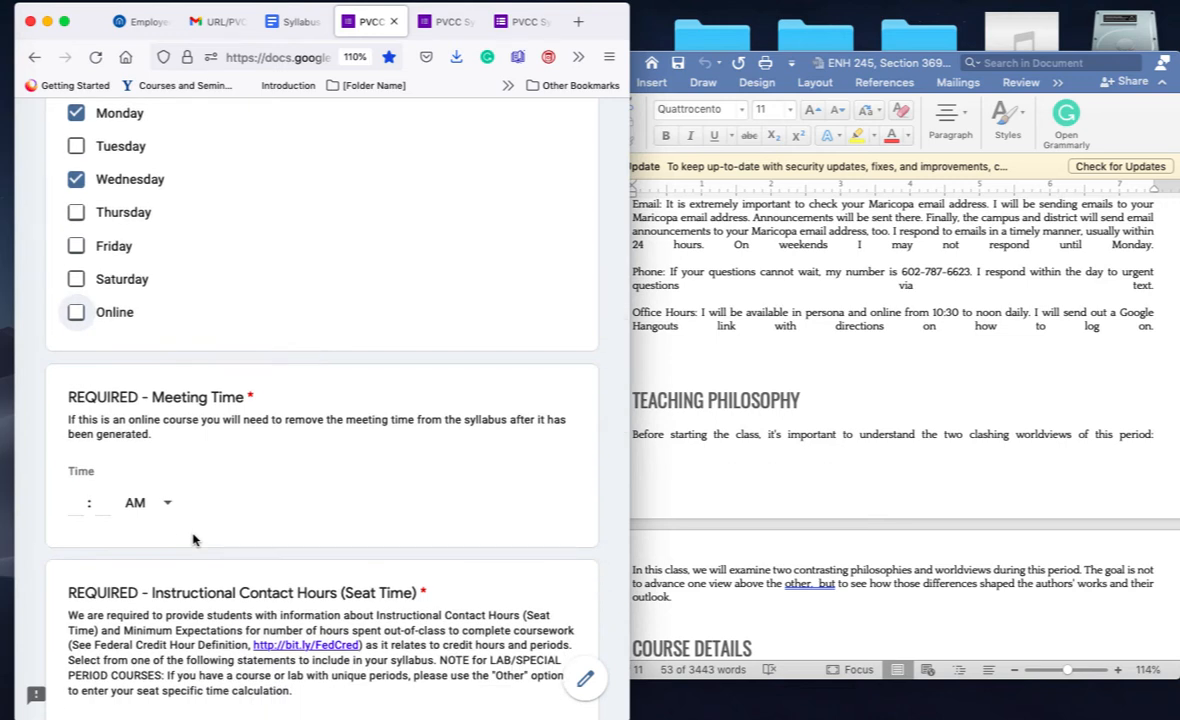
Step: Enter hour 10 and minutes 00 in the Meeting Time question, then scroll to the credit-hour options
scroll(193, 540, up, 1)
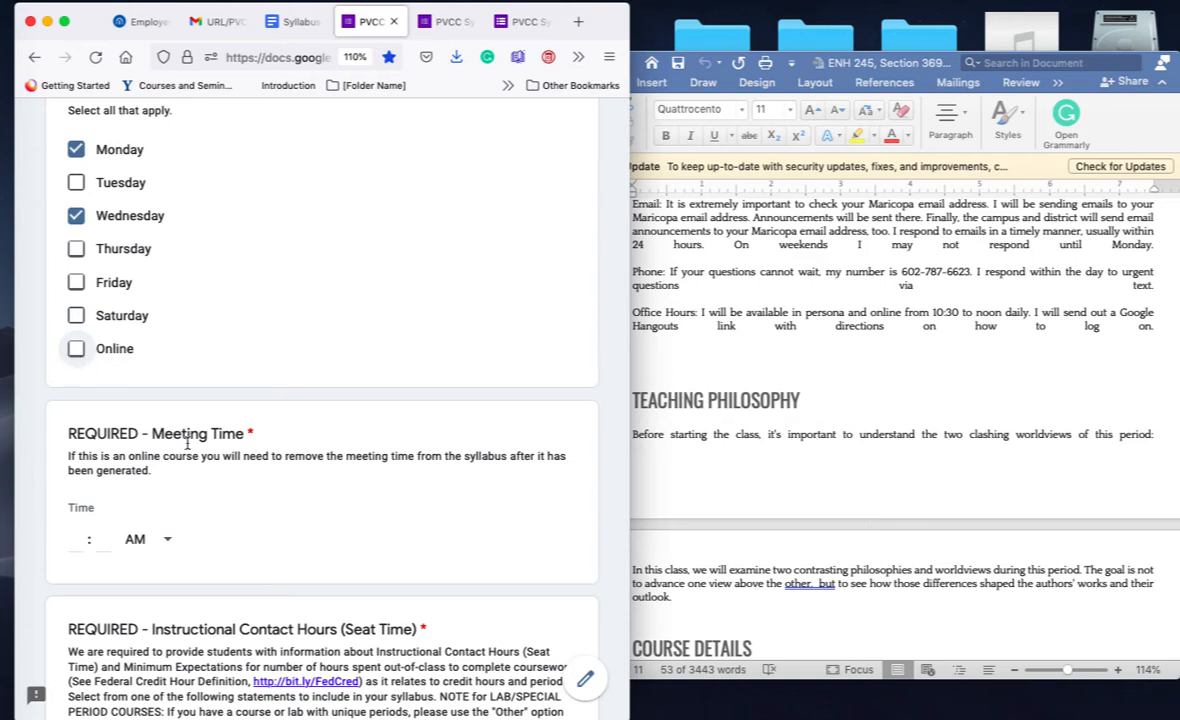
click(72, 538)
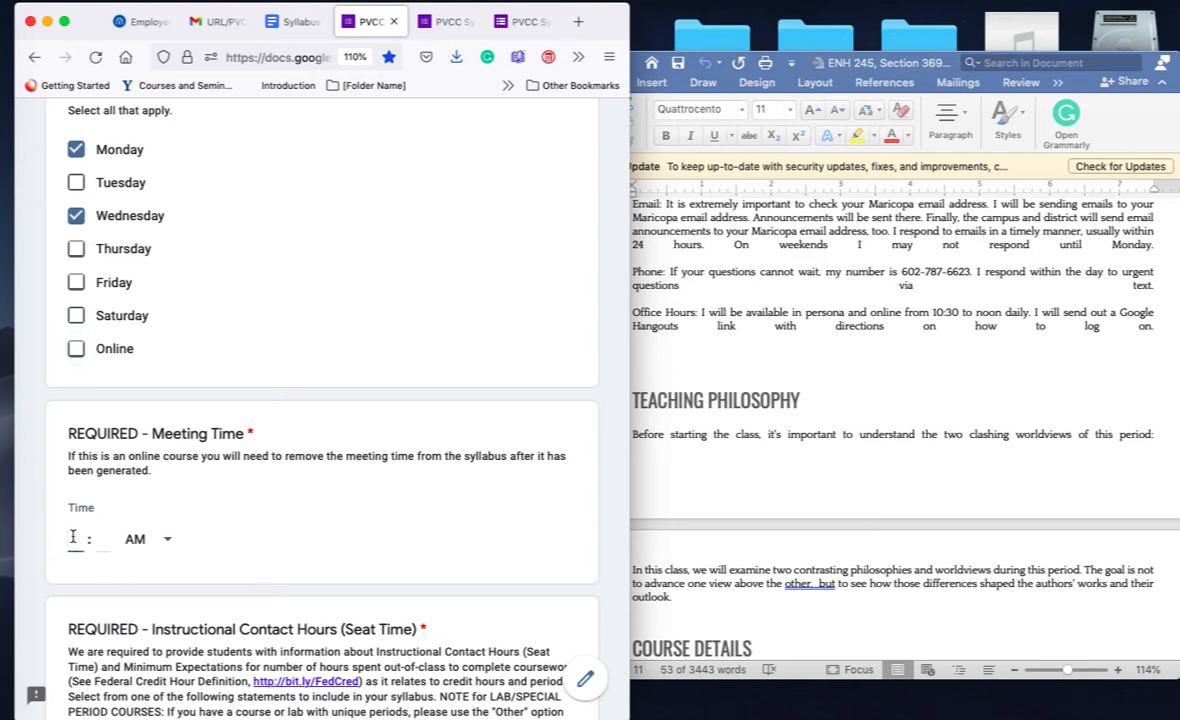
text(10)
click(98, 539)
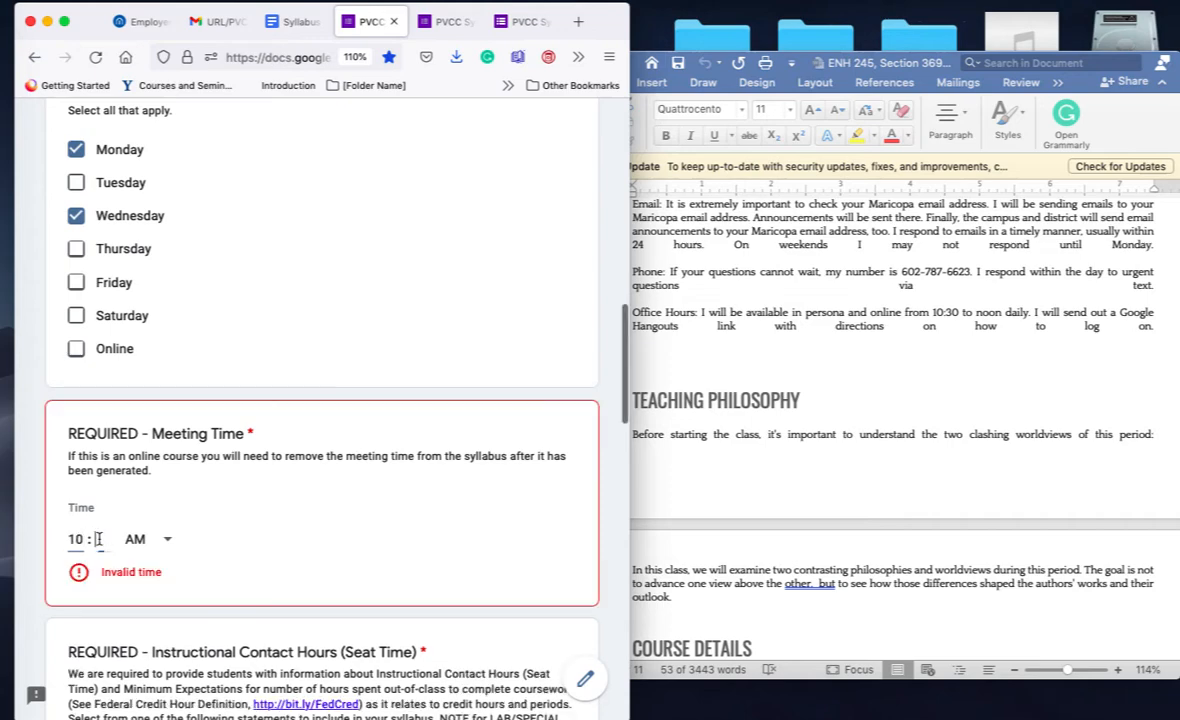
text(00)
scroll(131, 517, down, 2)
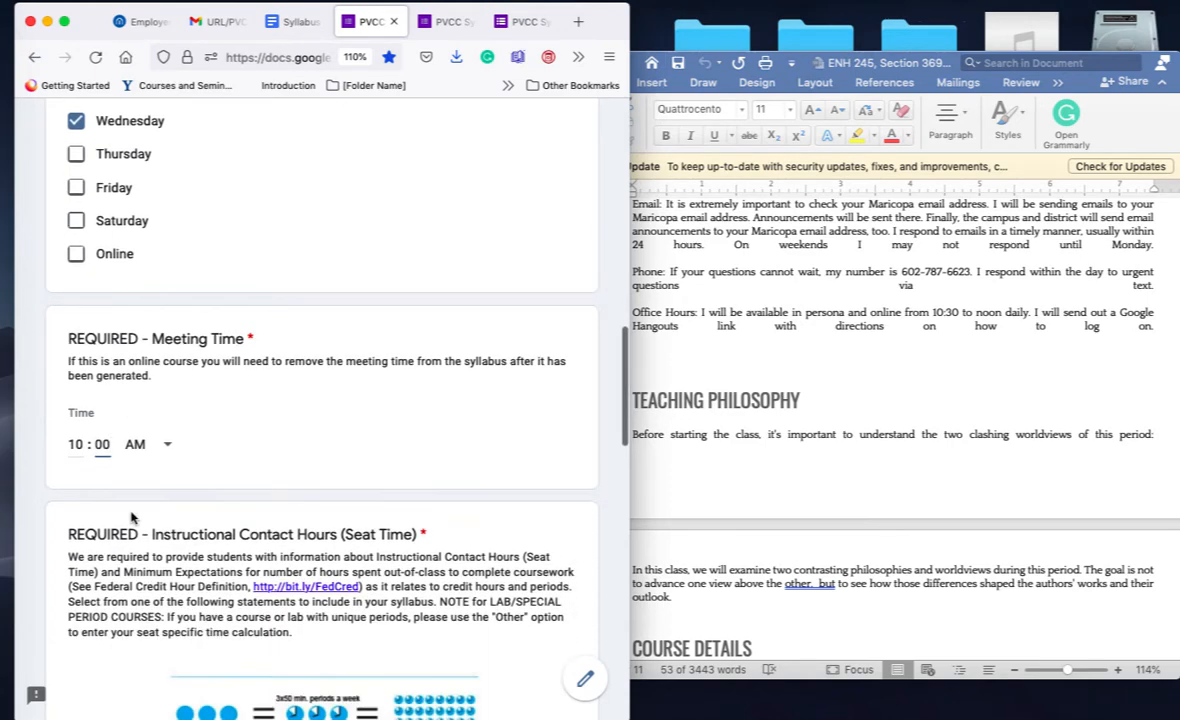
scroll(131, 517, down, 2)
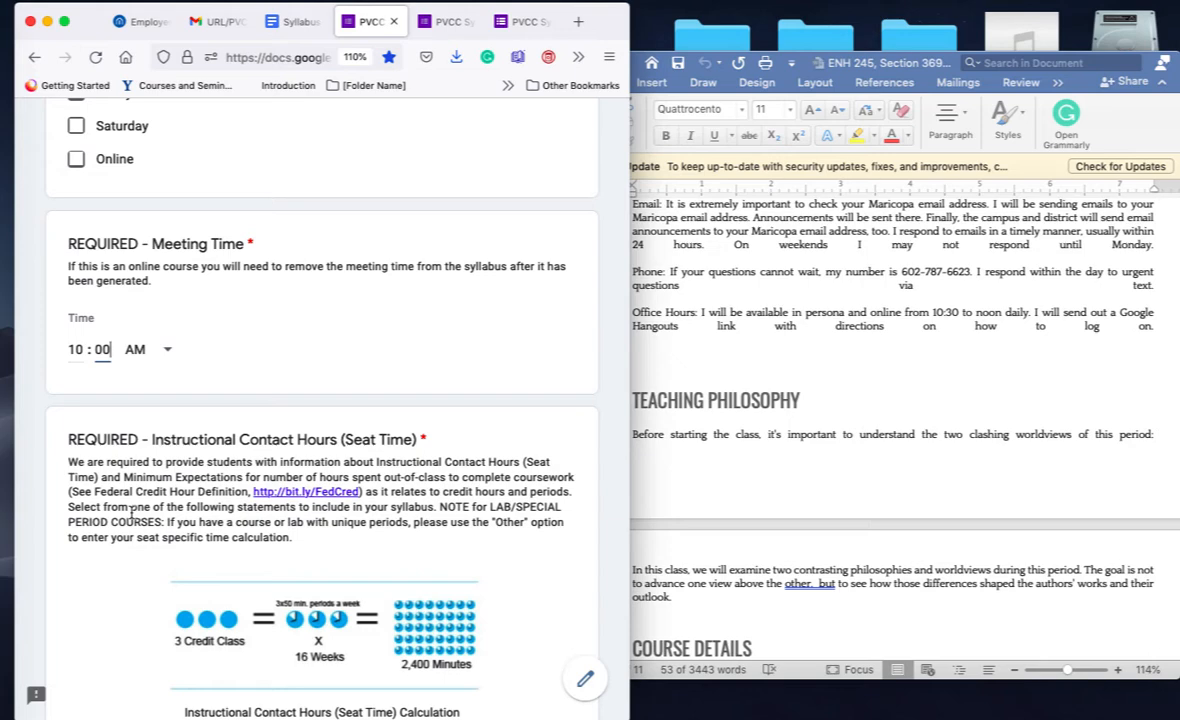
scroll(131, 514, up, 2)
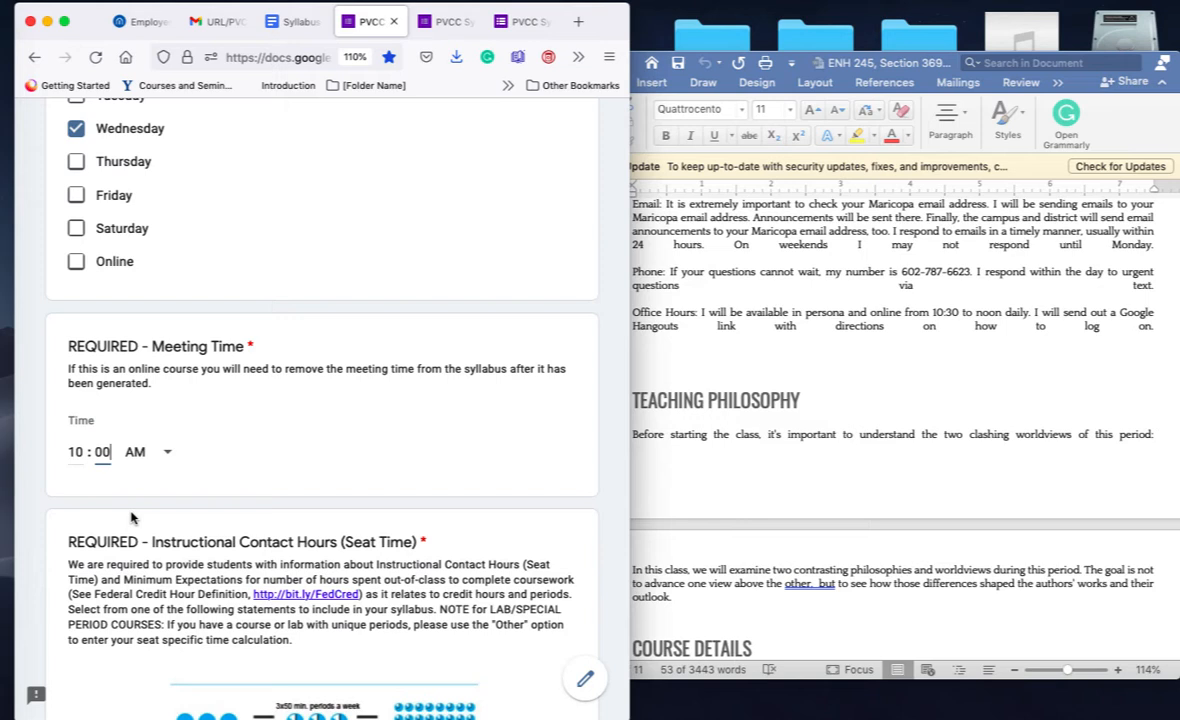
scroll(150, 430, down, 1)
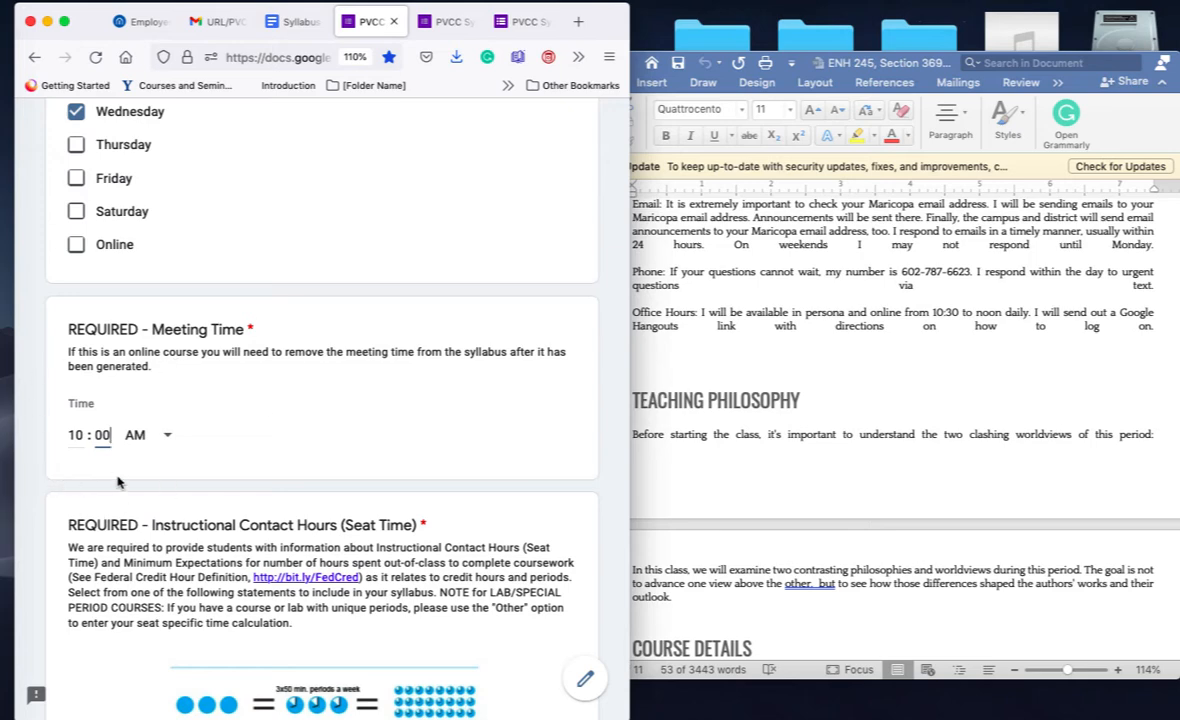
scroll(117, 482, down, 10)
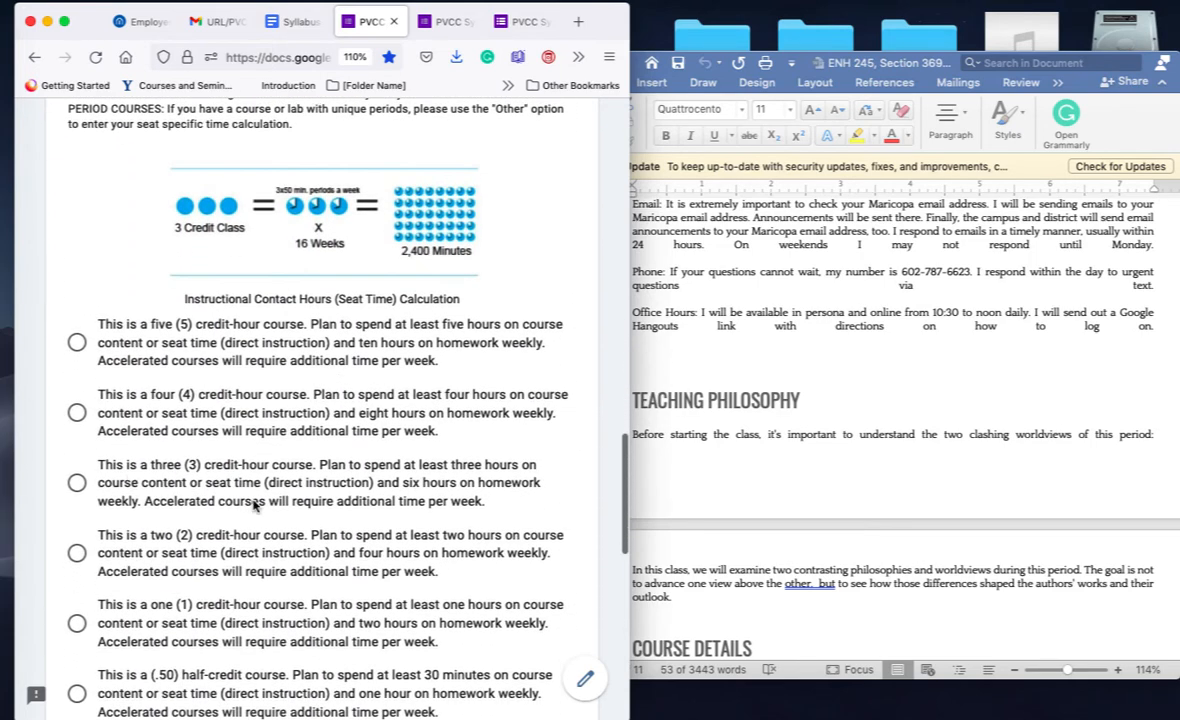
Step: Choose the three (3) credit-hour statement, scroll to Course Description, and return to the Word syllabus
scroll(254, 506, down, 1)
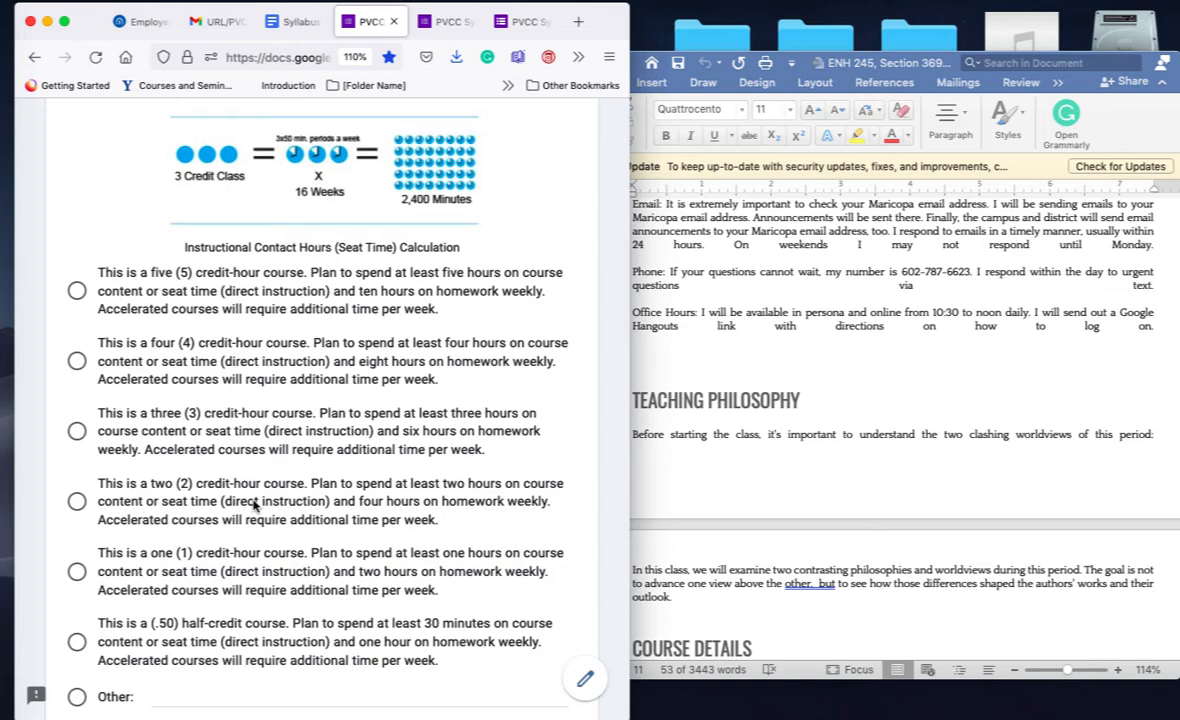
click(77, 431)
scroll(232, 442, down, 10)
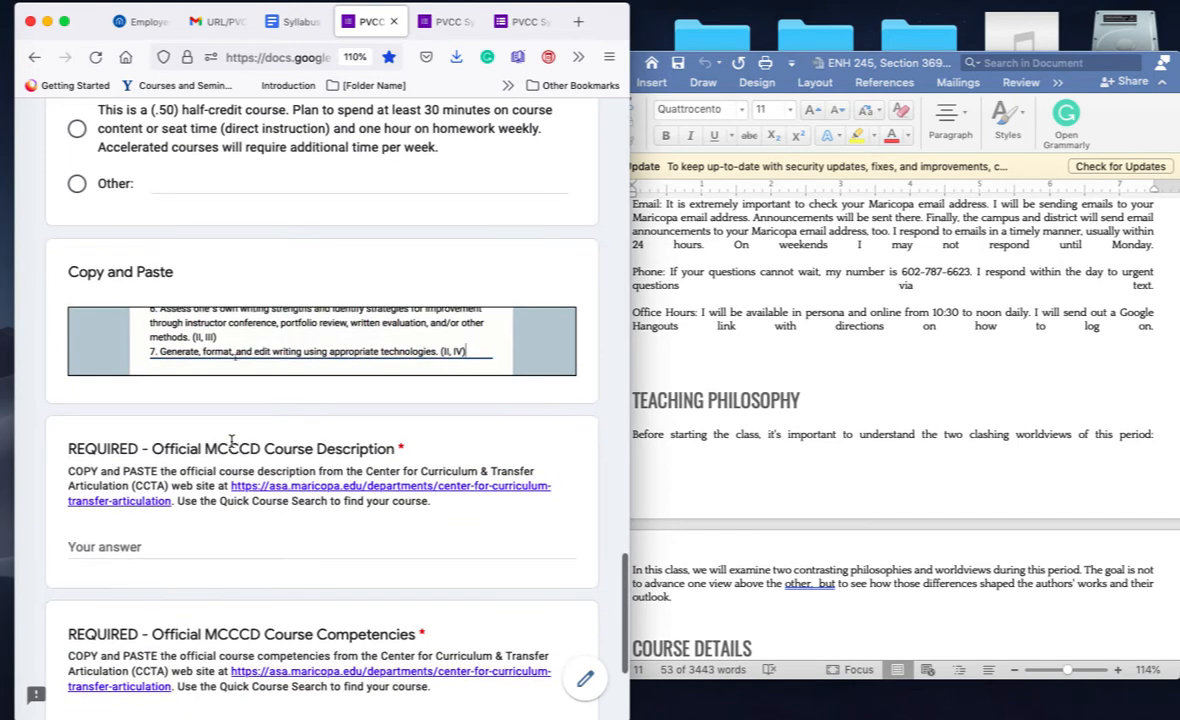
scroll(232, 442, down, 1)
scroll(232, 443, up, 3)
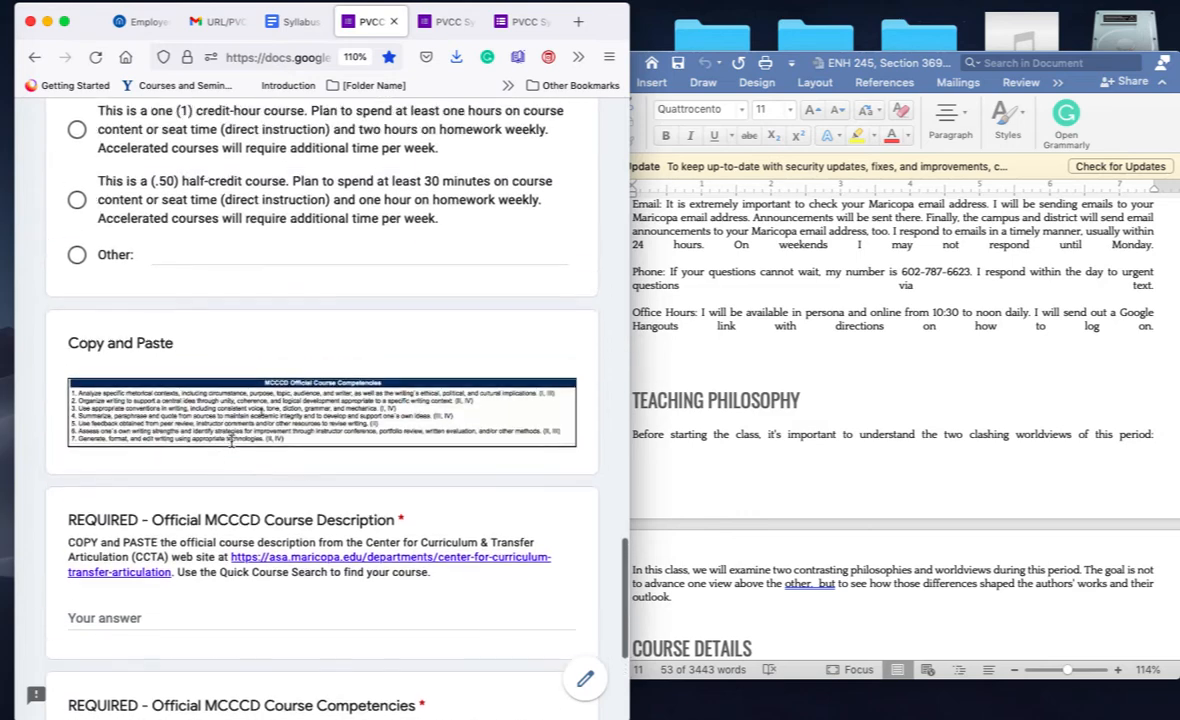
scroll(232, 446, down, 4)
scroll(232, 447, down, 1)
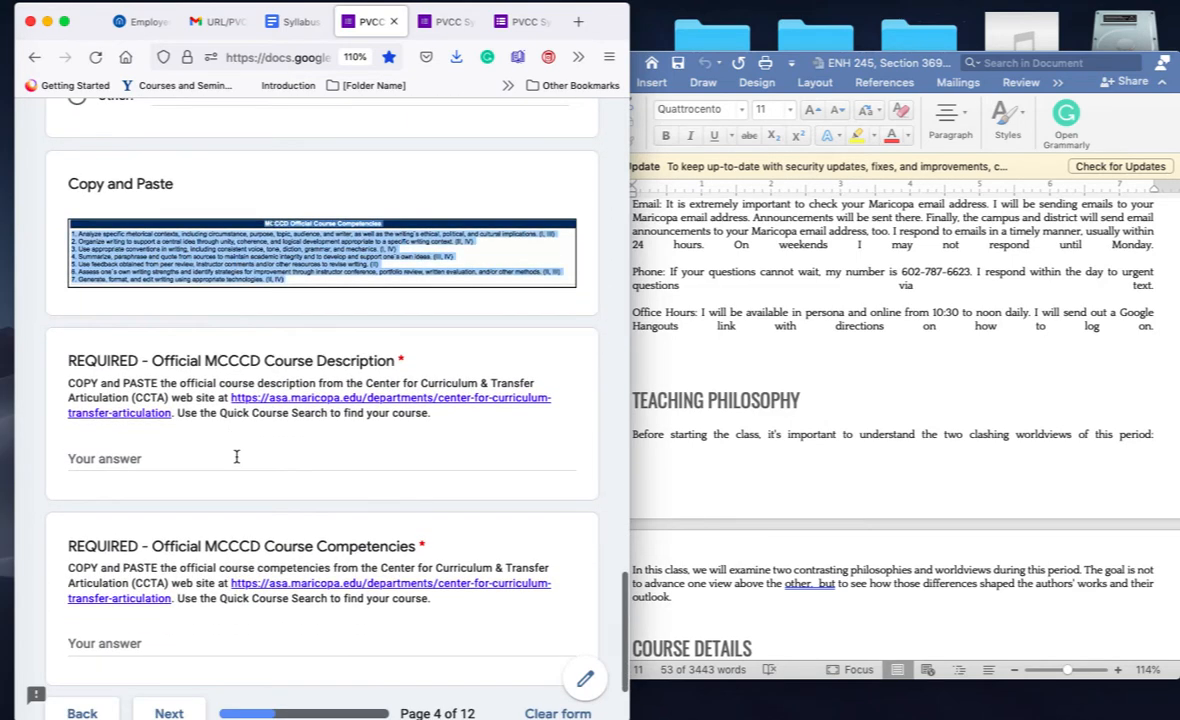
click(869, 399)
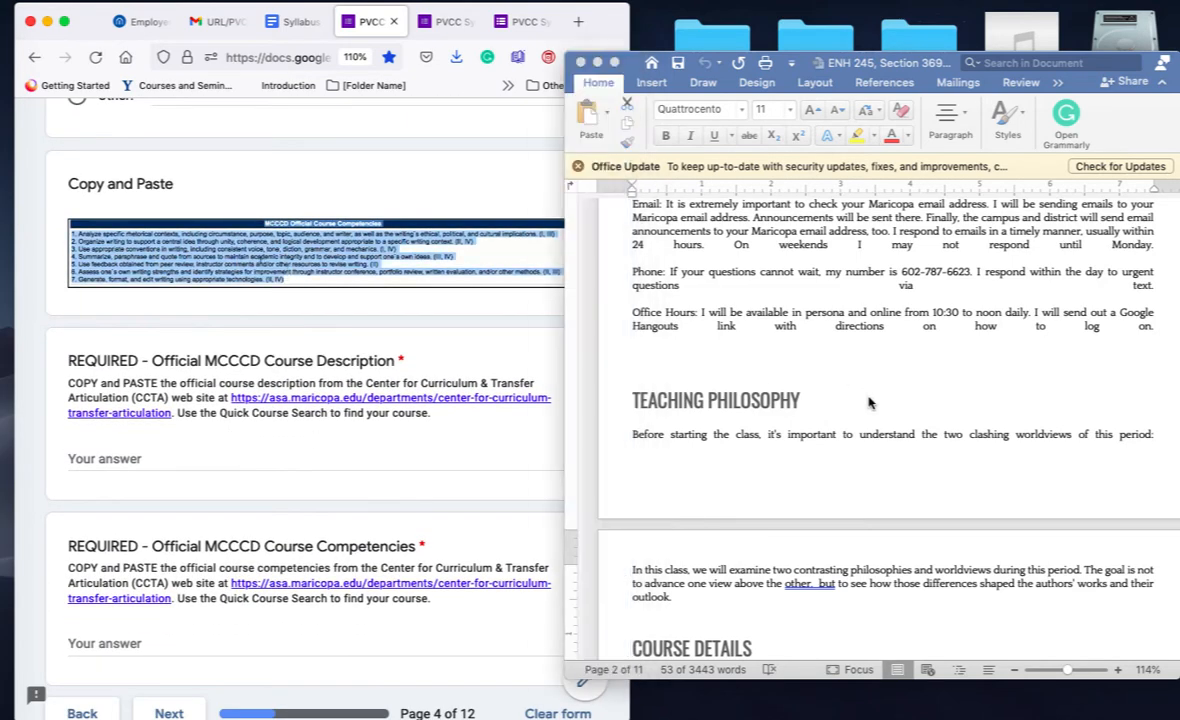
Step: Copy the Tolkien and C.S. Lewis course description from the Word syllabus into the form's Course Description answer
scroll(869, 399, down, 5)
scroll(869, 399, down, 10)
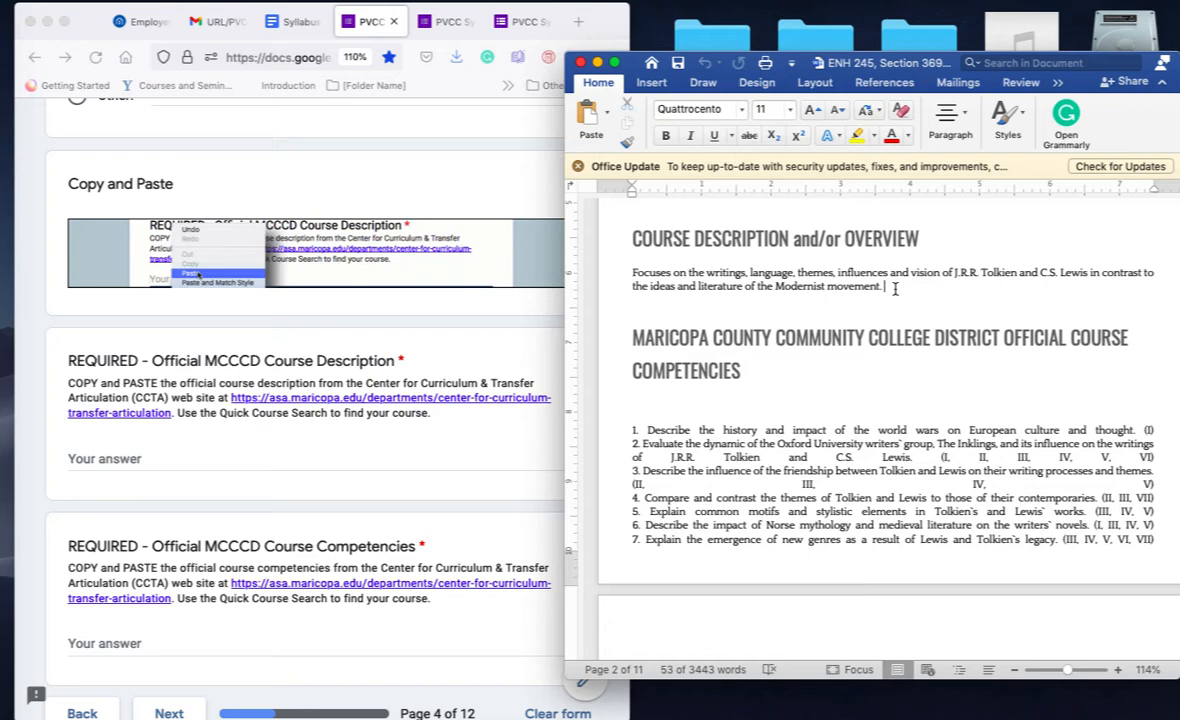
drag(882, 287, 630, 279)
key(super+c)
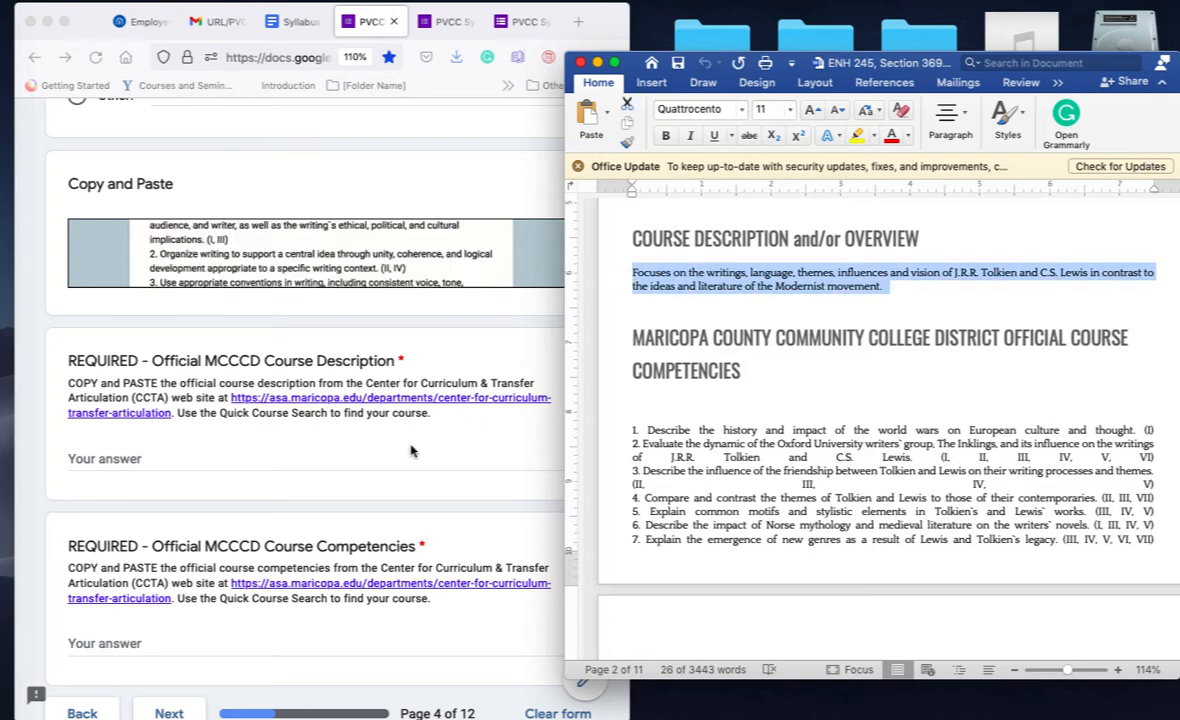
click(342, 454)
click(315, 458)
key(super+v)
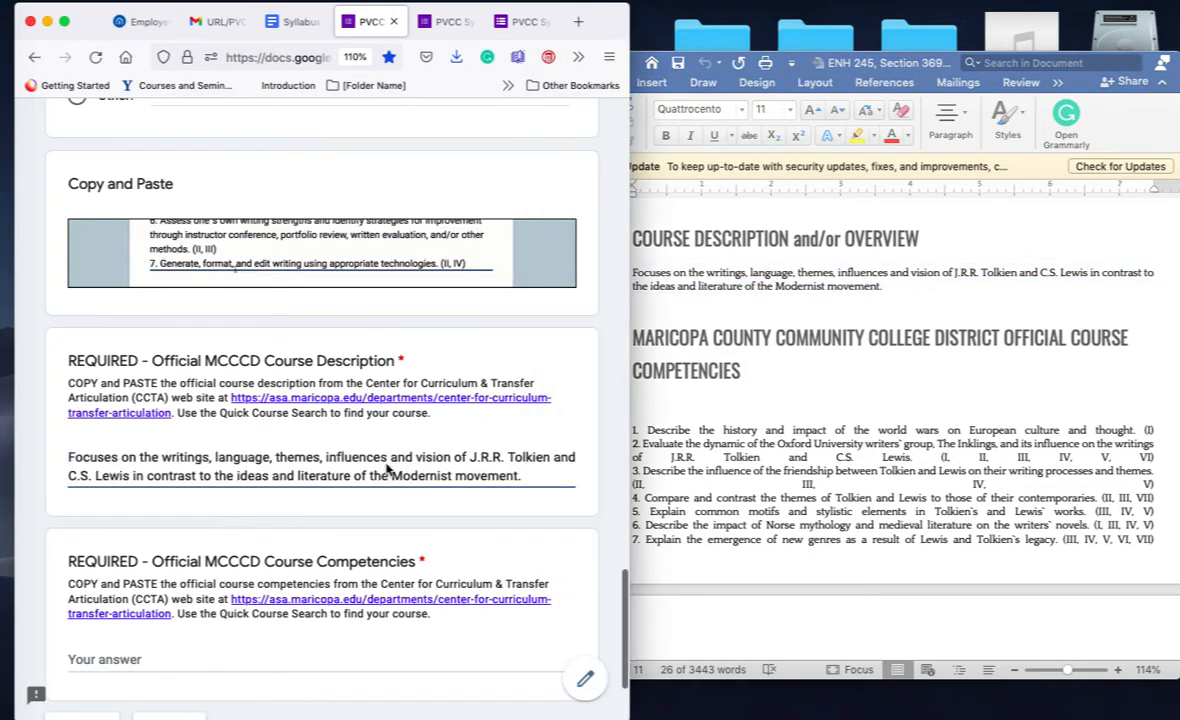
scroll(730, 420, down, 1)
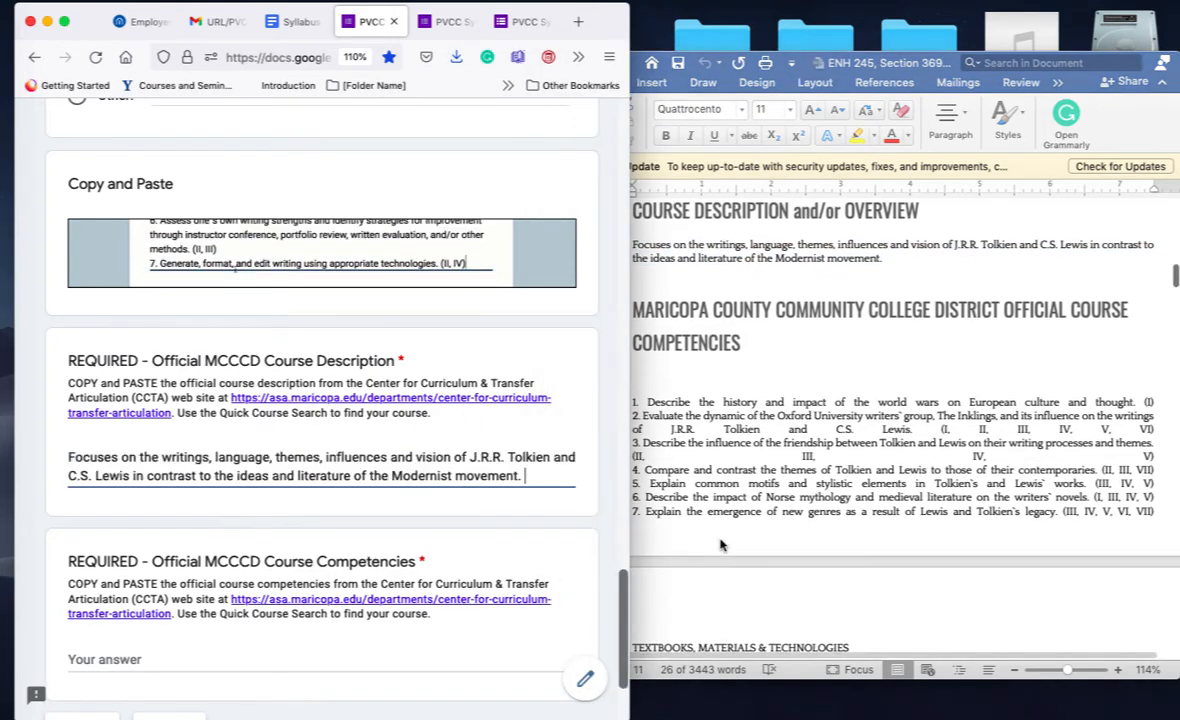
Step: Select the seven course competencies in the Word syllabus
click(632, 403)
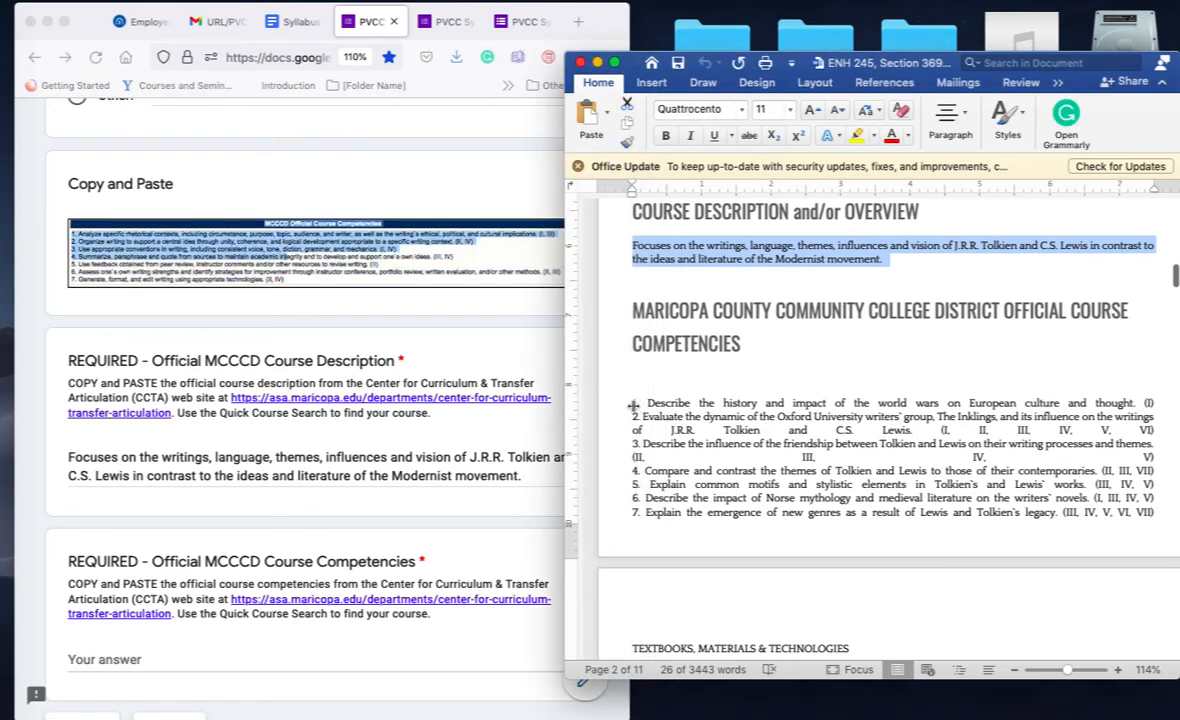
drag(643, 403, 1157, 404)
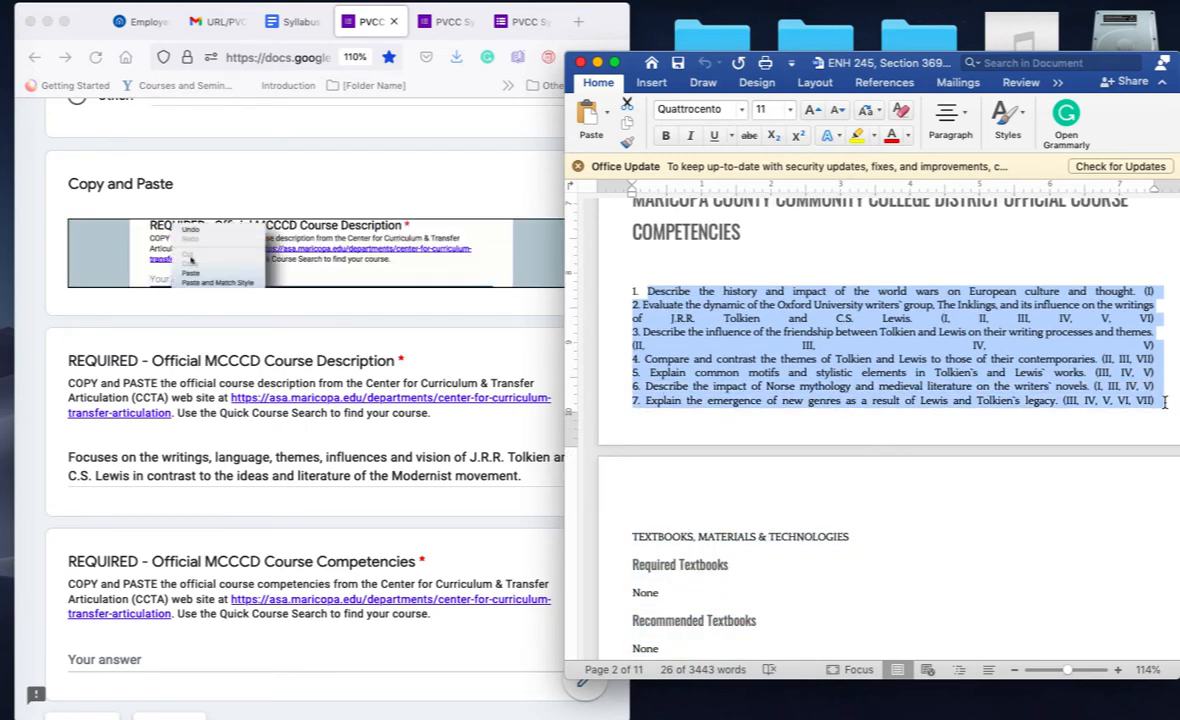
scroll(616, 548, down, 1)
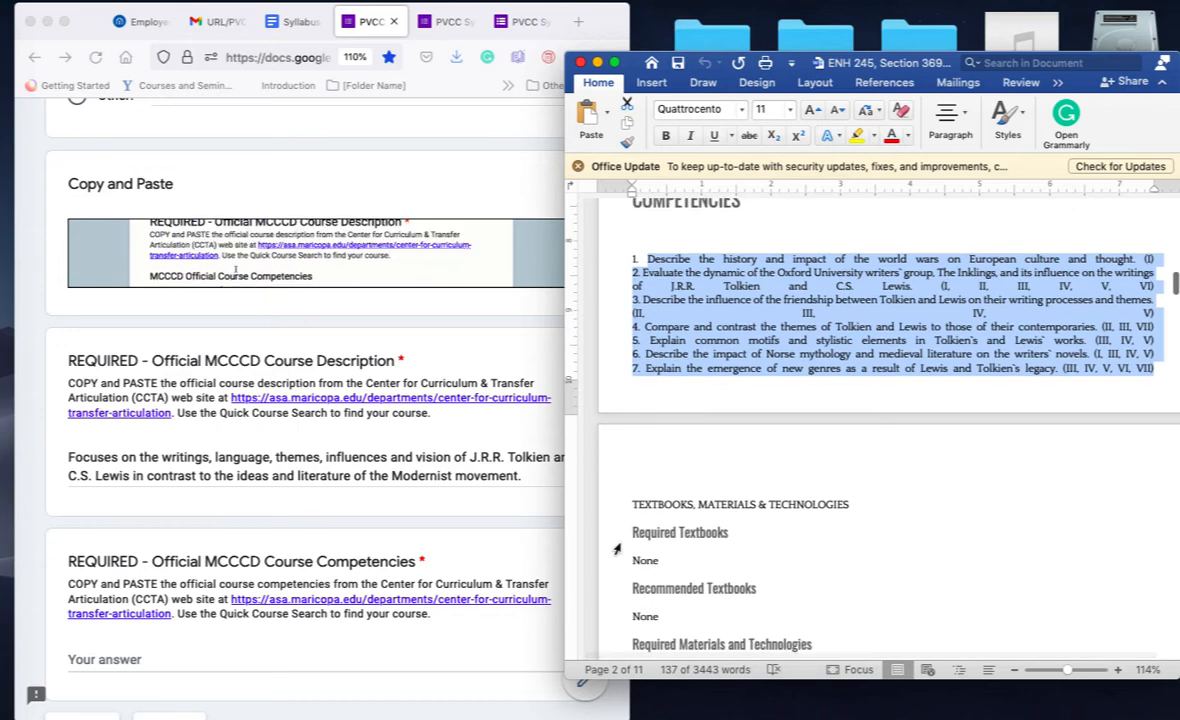
scroll(402, 658, down, 1)
Step: Paste the seven competencies into Course Competencies and advance to the Textbooks, Materials and Technologies page
click(334, 632)
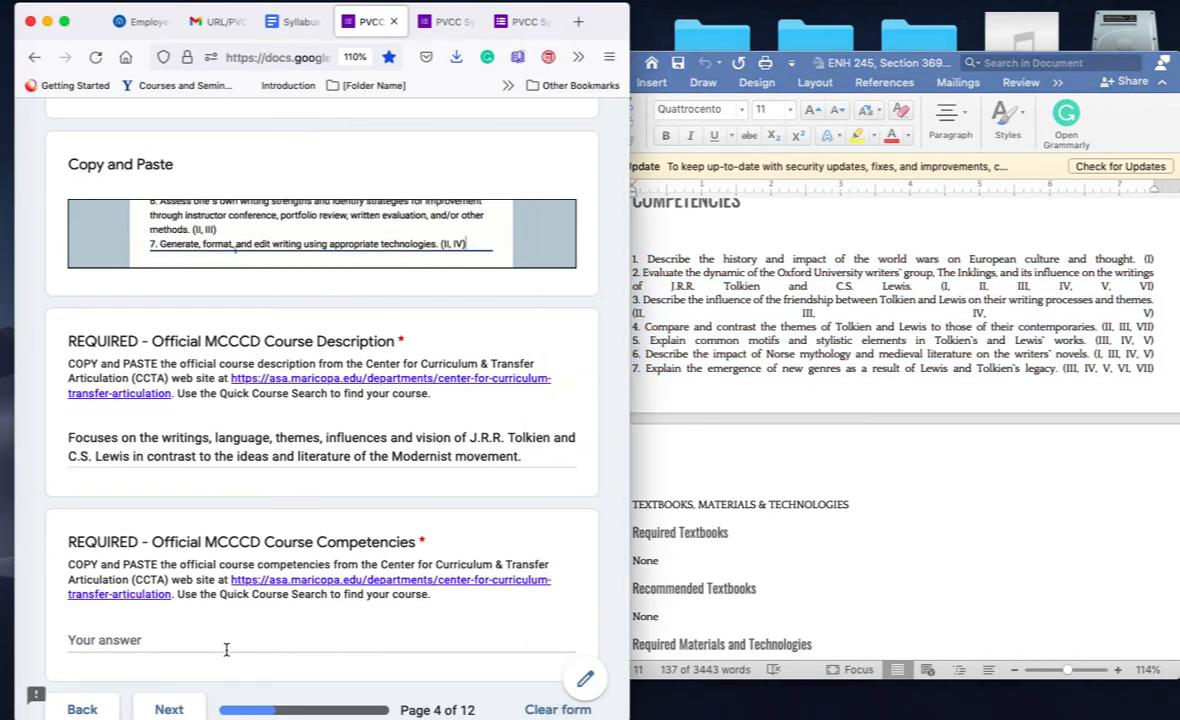
click(166, 640)
text(Describe the history and impact of the world wars on European culture and thought. (I) 2. Evaluate the dynamic of the Oxford University writers` group, The Inklings, and its influence on the writings of J.R.R. Tolkien and C.S. Lewis. (I, II, III, IV, V, VI) 3. Describe the influence of the friendship between Tolkien and Lewis on their writing processes and themes. (II, III, IV, V) 4. Compare and contrast the themes of Tolkien and Lewis to those of their contemporaries. (II, III, VII) 5. Explain common motifs and stylistic elements in Tolkien`s and Lewis` works. (III, IV, V) 6. Describe the impact of Norse mythology and medieval literature on the writers` novels. (I, III, IV, V) 7. Explain the emergence of new genres as a result of Lewis and Tolkien`s legacy. (III, IV, V, VI, VII))
scroll(166, 640, down, 3)
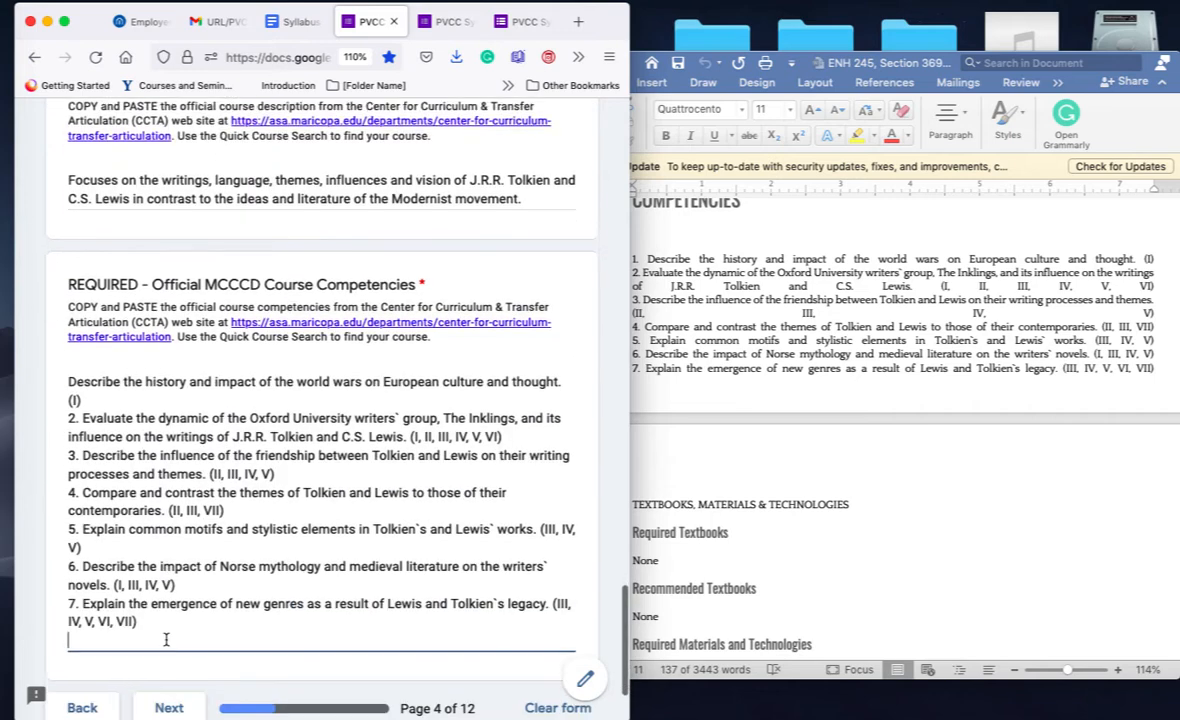
click(169, 622)
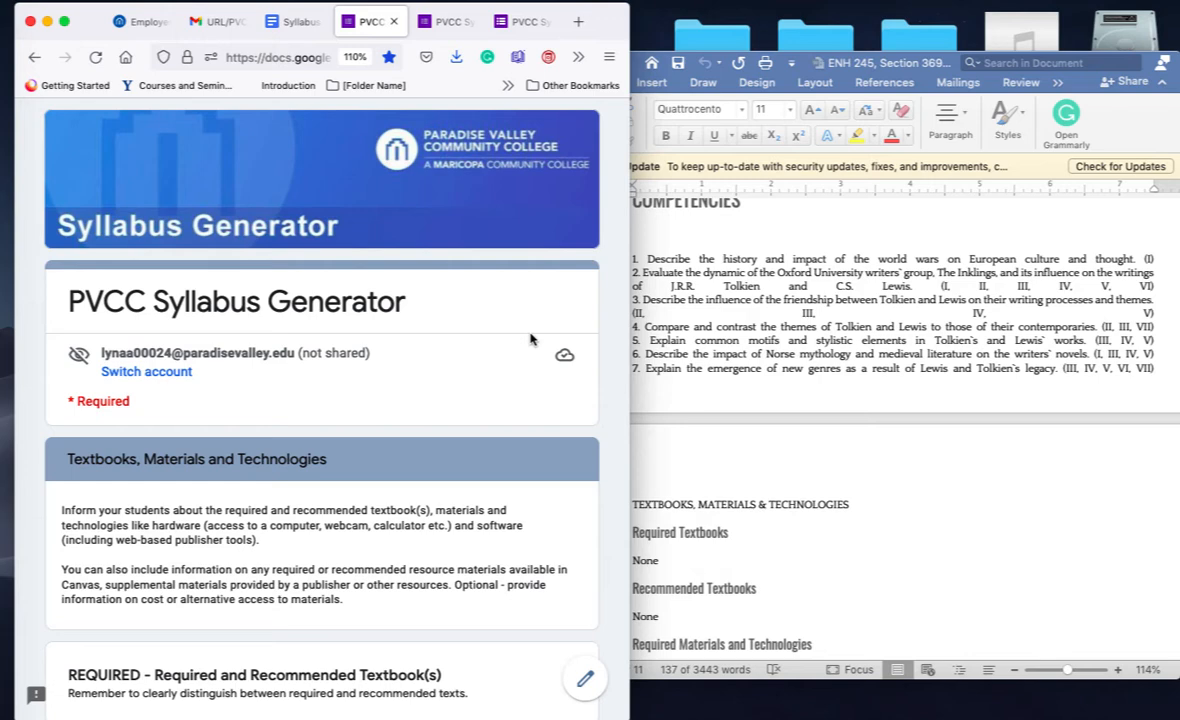
Step: Submit the completed PVCC Syllabus Generator form from its final Completion/Submission page
click(786, 5)
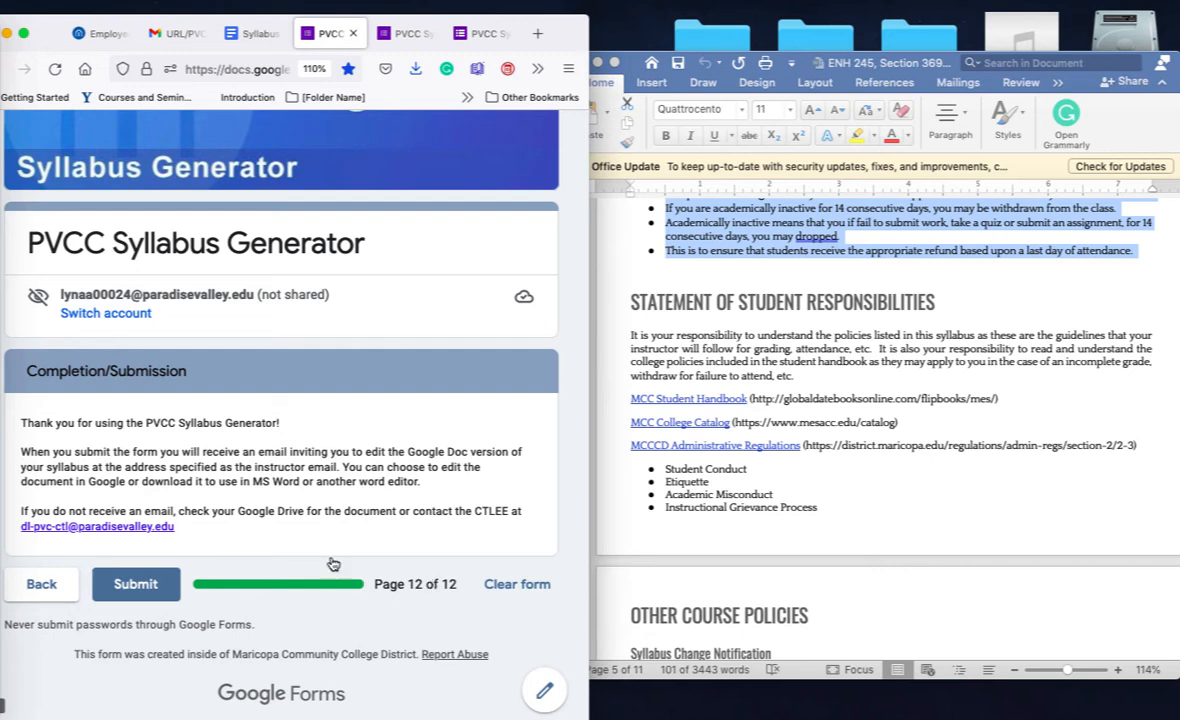
click(135, 590)
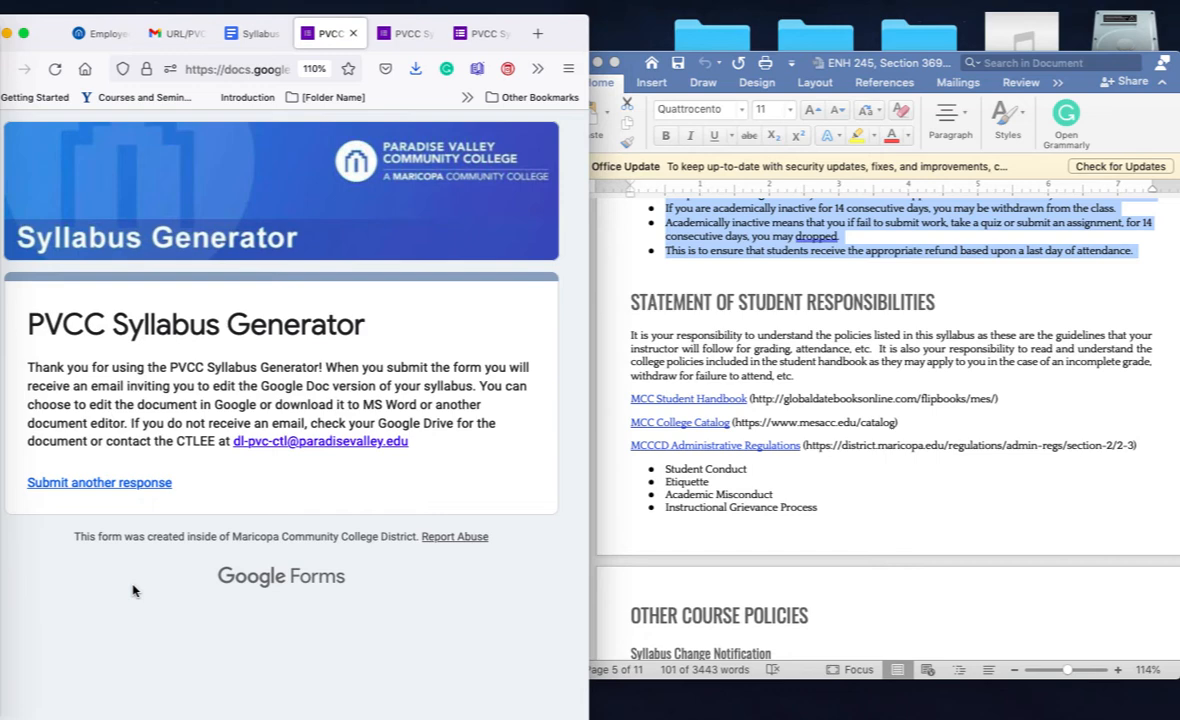
Step: Show the Gmail inbox in a widened window until the Form Publisher email arrives
click(183, 39)
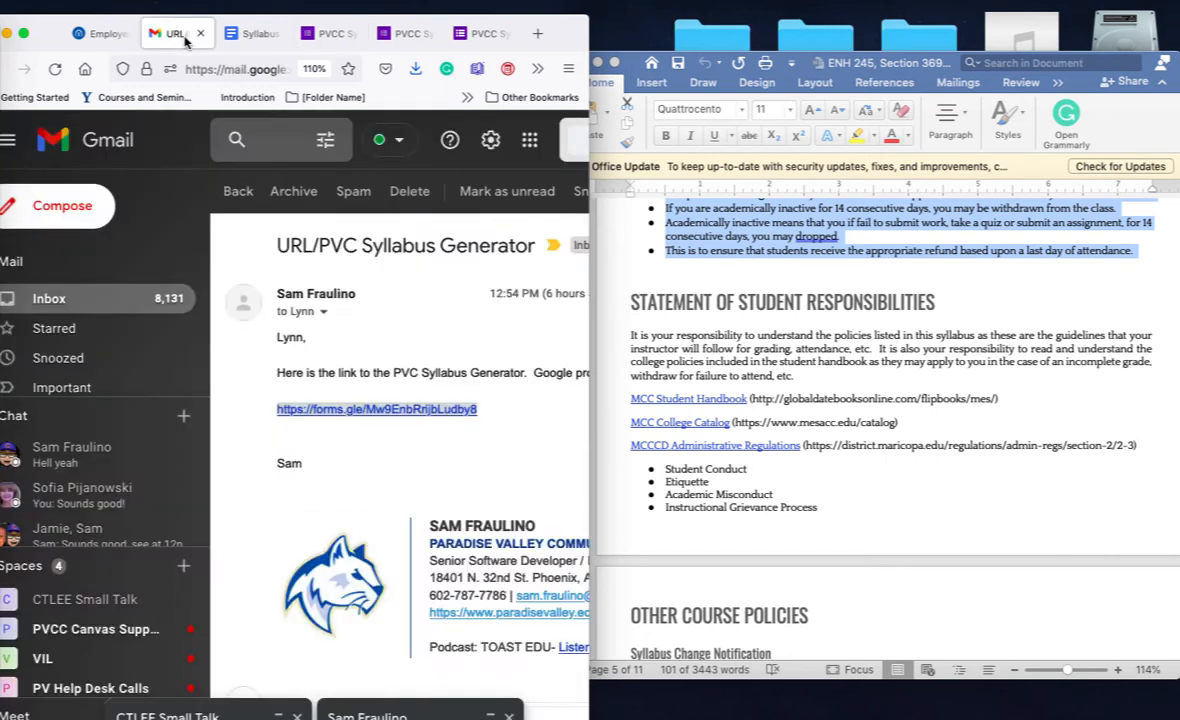
click(110, 293)
drag(590, 560, 795, 521)
scroll(390, 532, up, 5)
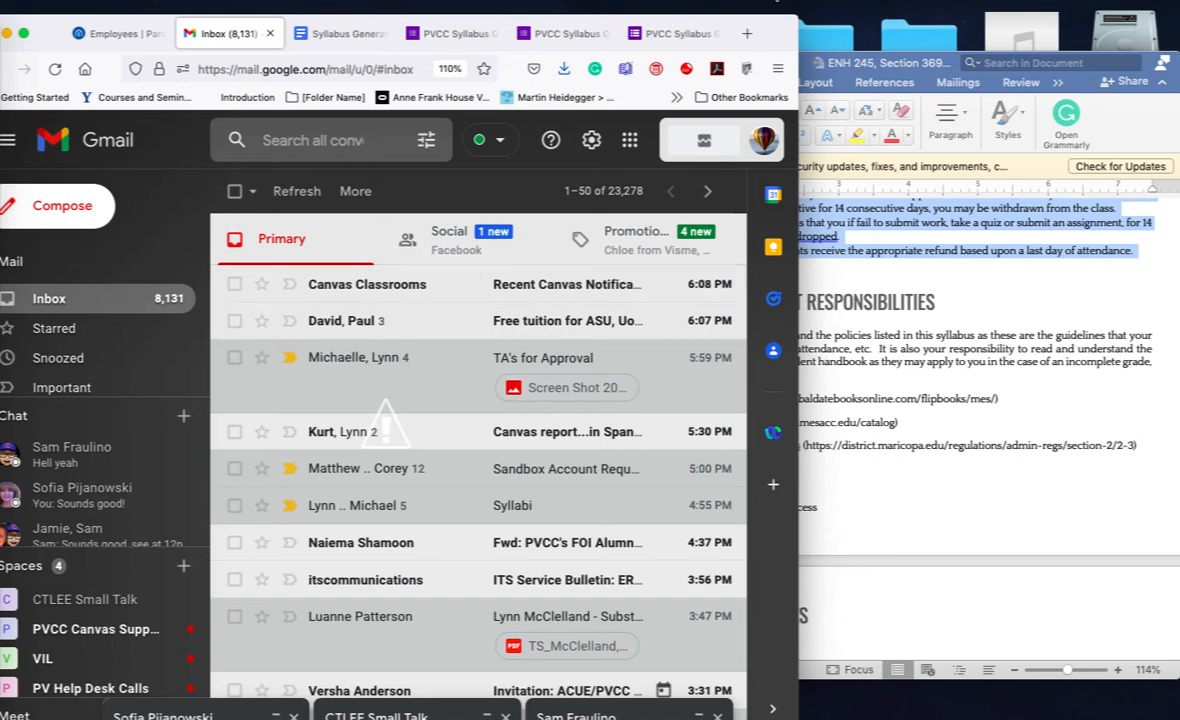
click(715, 8)
click(760, 29)
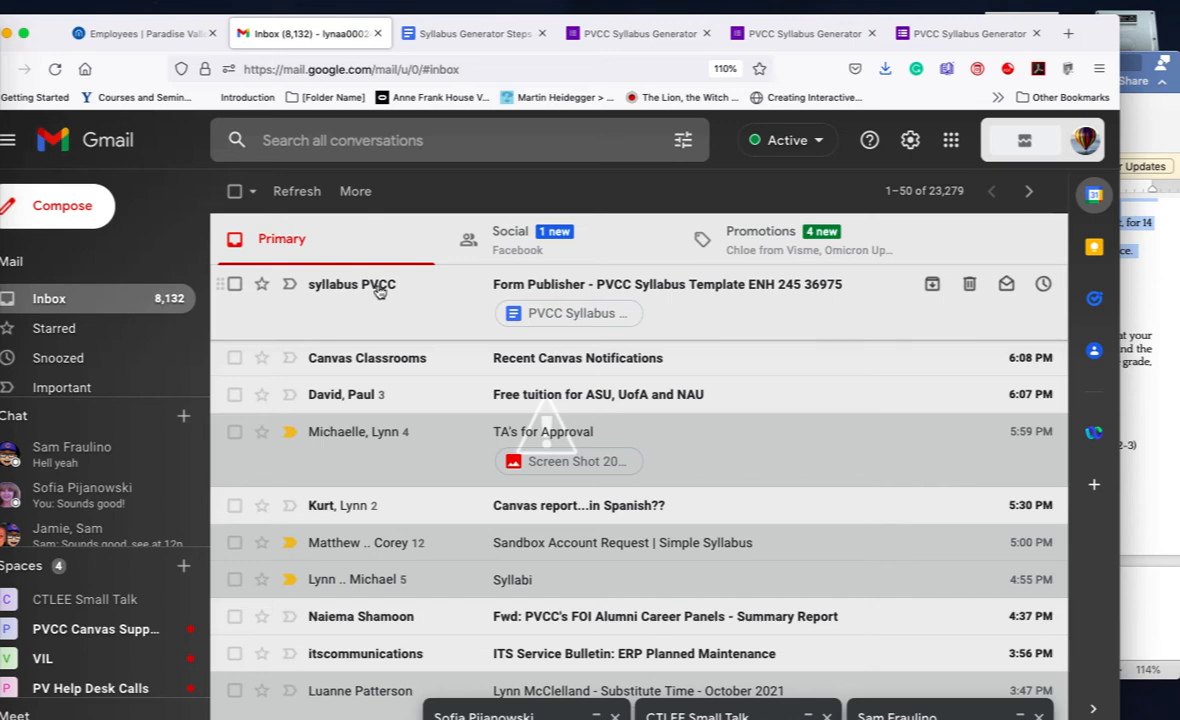
mouse_move(383, 293)
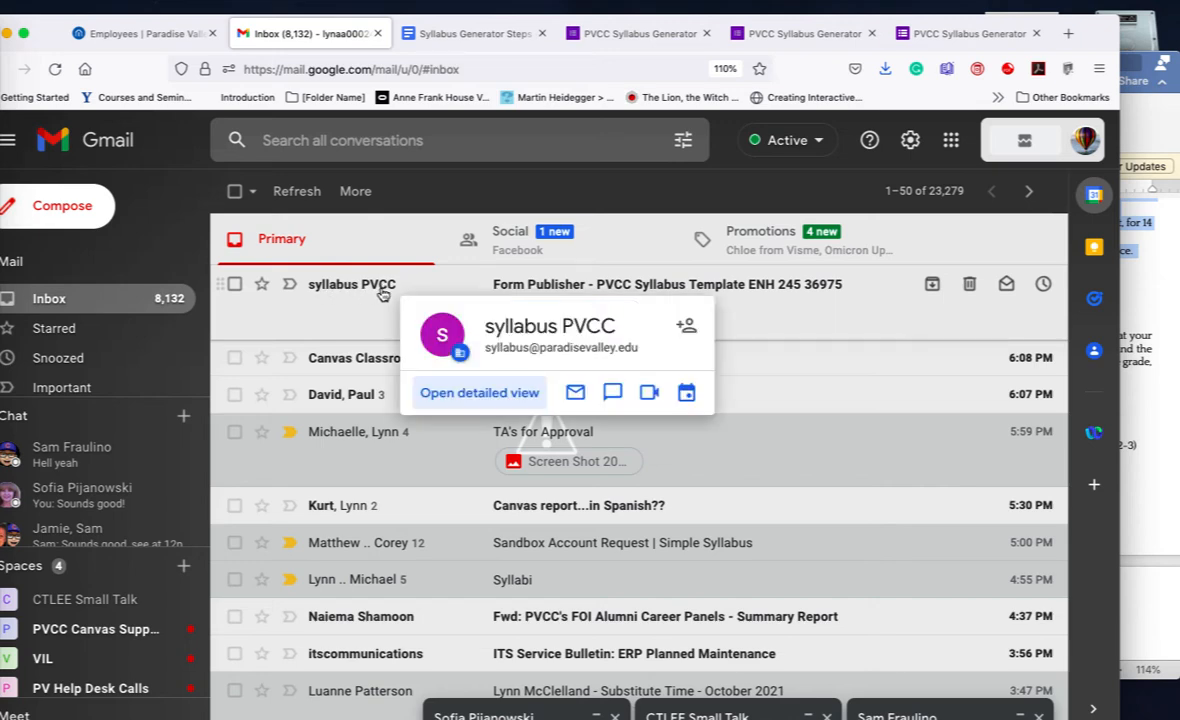
Step: Open the Form Publisher email and launch PVCC Syllabus Template ENH 245 36975 in Google Docs
click(650, 288)
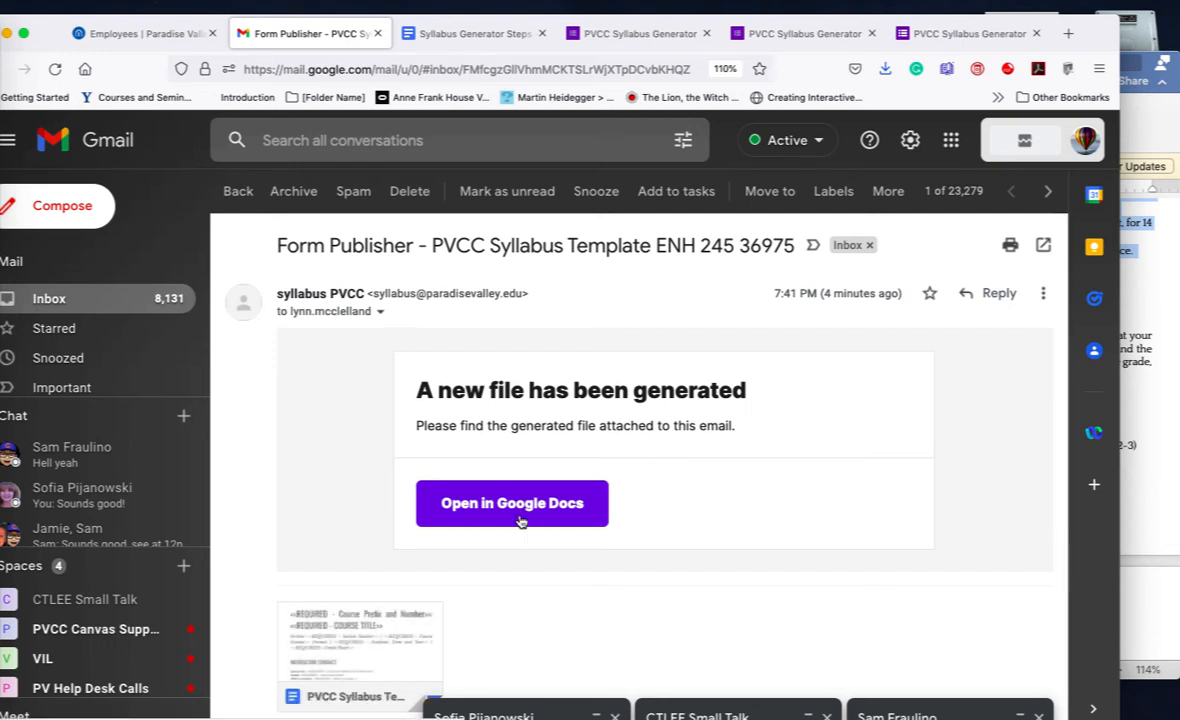
click(519, 521)
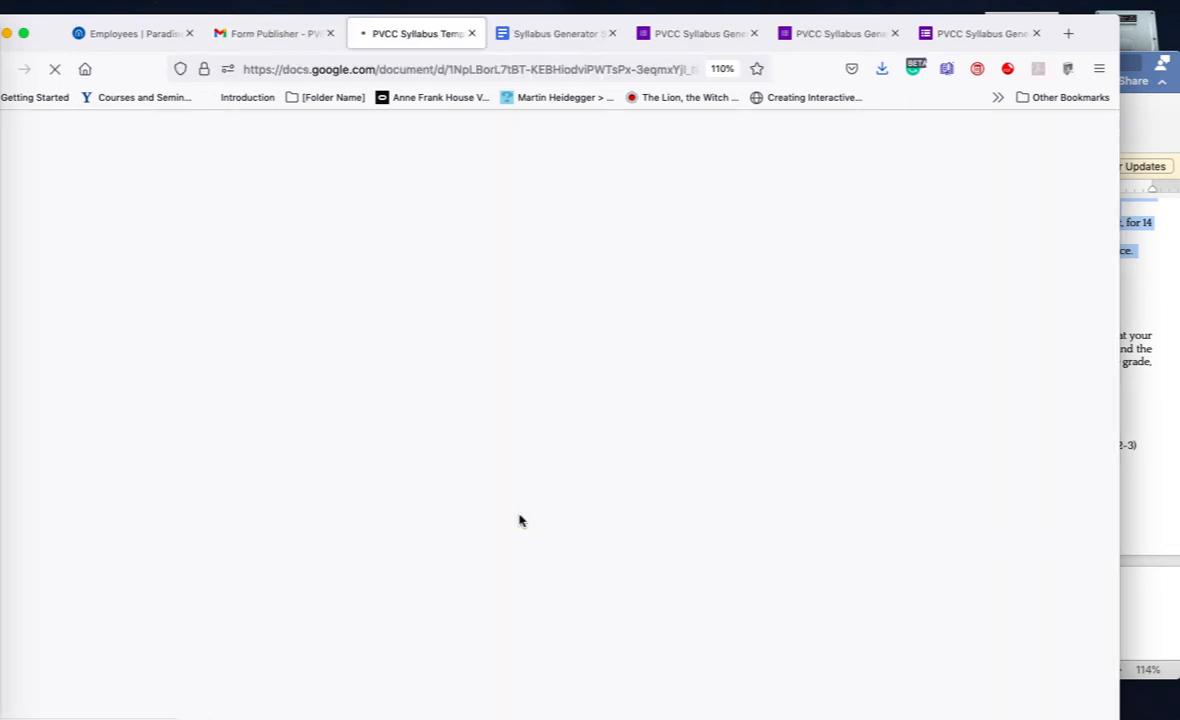